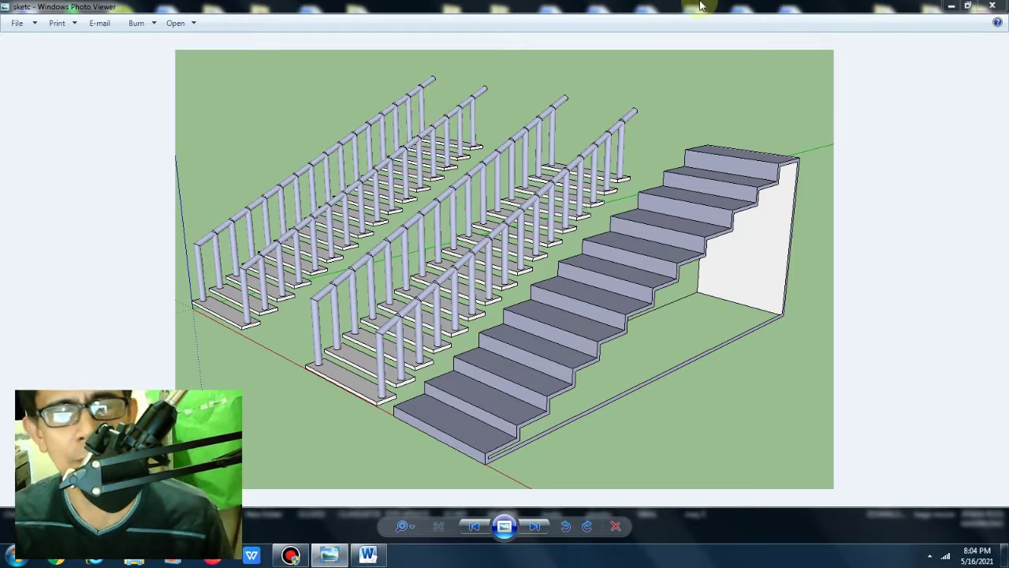
# Minimize Windows Photo Viewer showing the 'sketc' staircase reference image
pyautogui.click(952, 6)
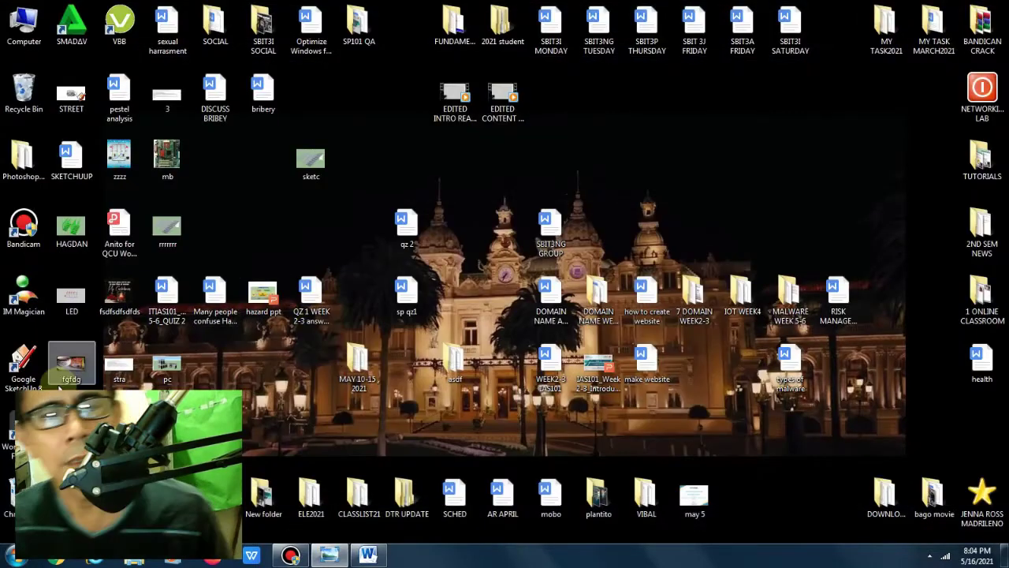
# Launch Google SketchUp from its desktop icon and start a new untitled model from the welcome screen
pyautogui.doubleClick(24, 361)
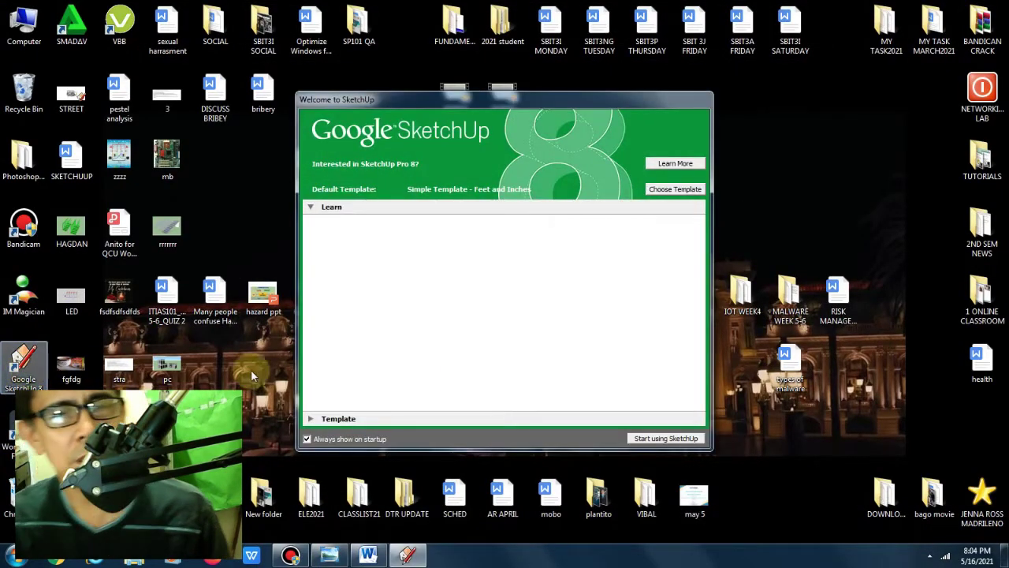
pyautogui.click(673, 440)
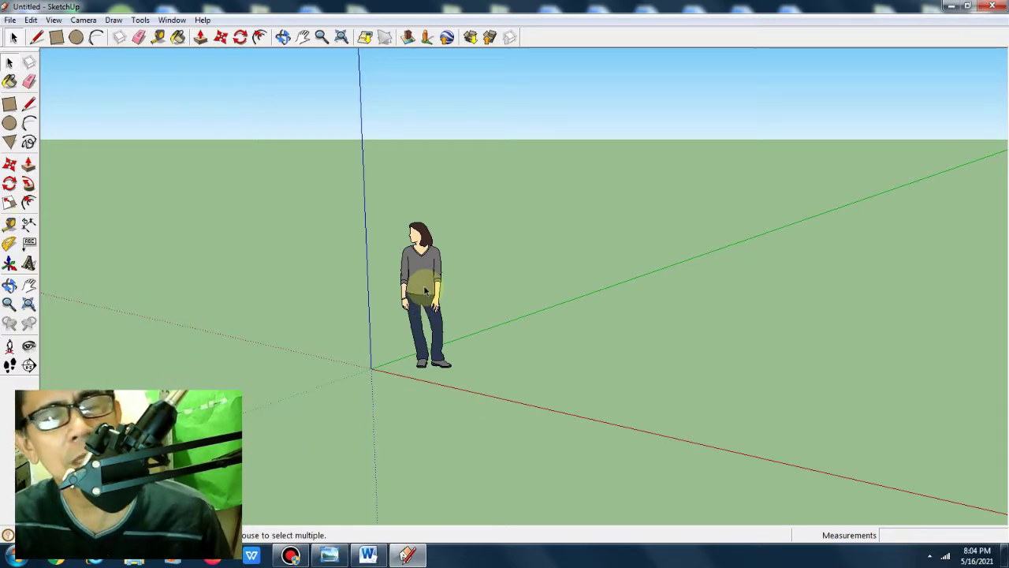
# Erase the default standing figure from the model
pyautogui.click(28, 285)
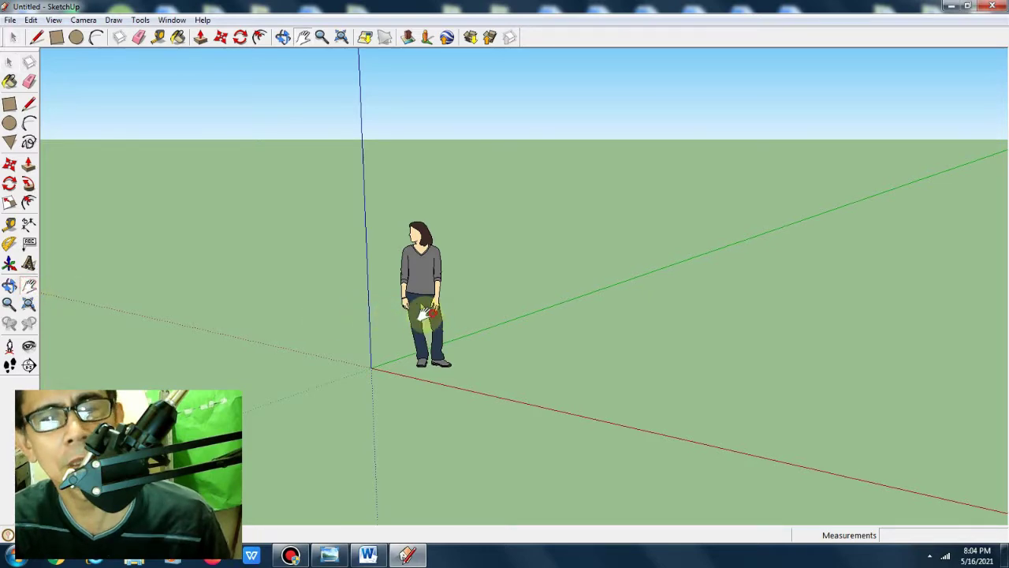
pyautogui.moveTo(425, 313); pyautogui.dragTo(312, 314)
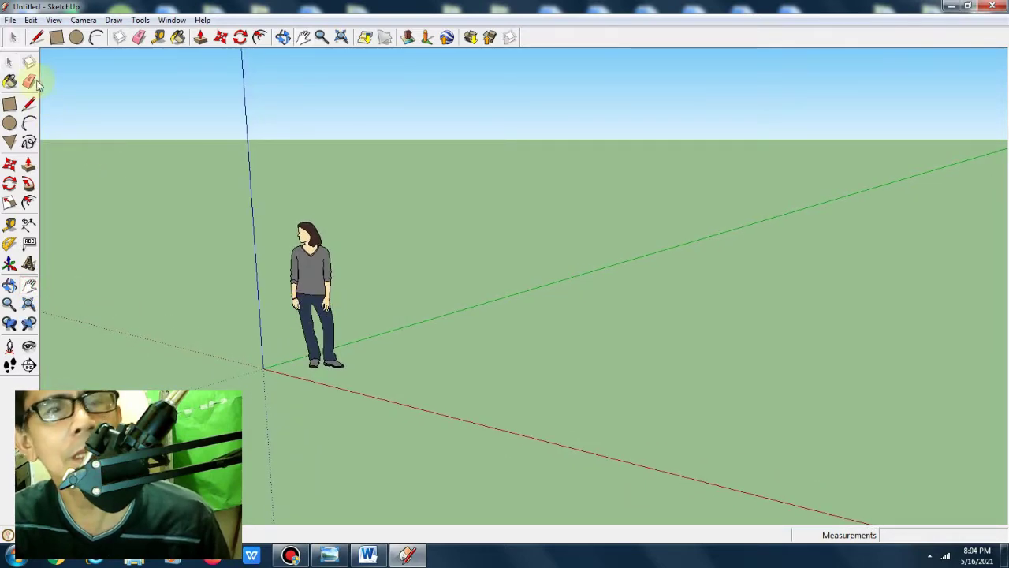
pyautogui.click(9, 62)
pyautogui.rightClick(300, 281)
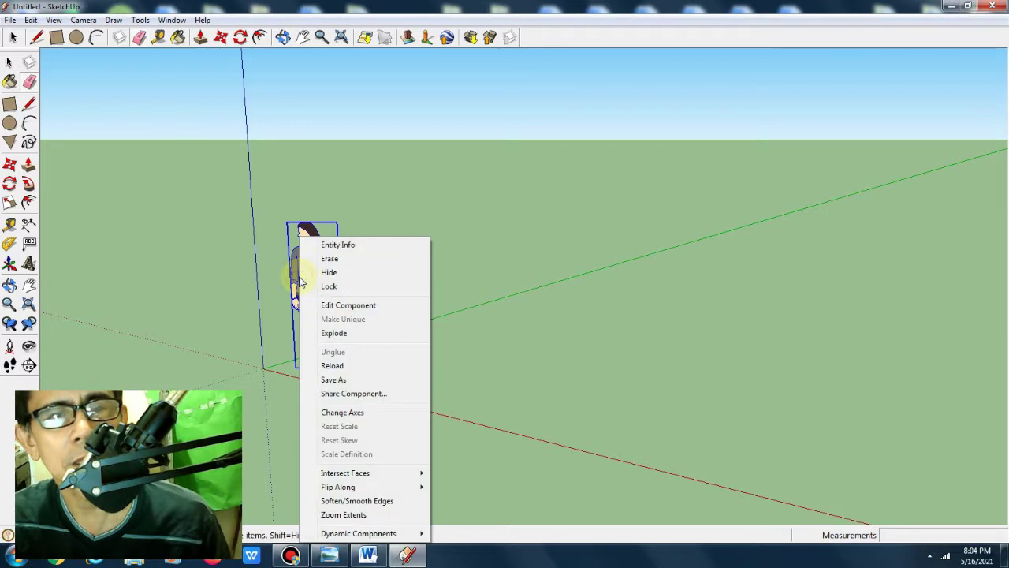
pyautogui.click(329, 259)
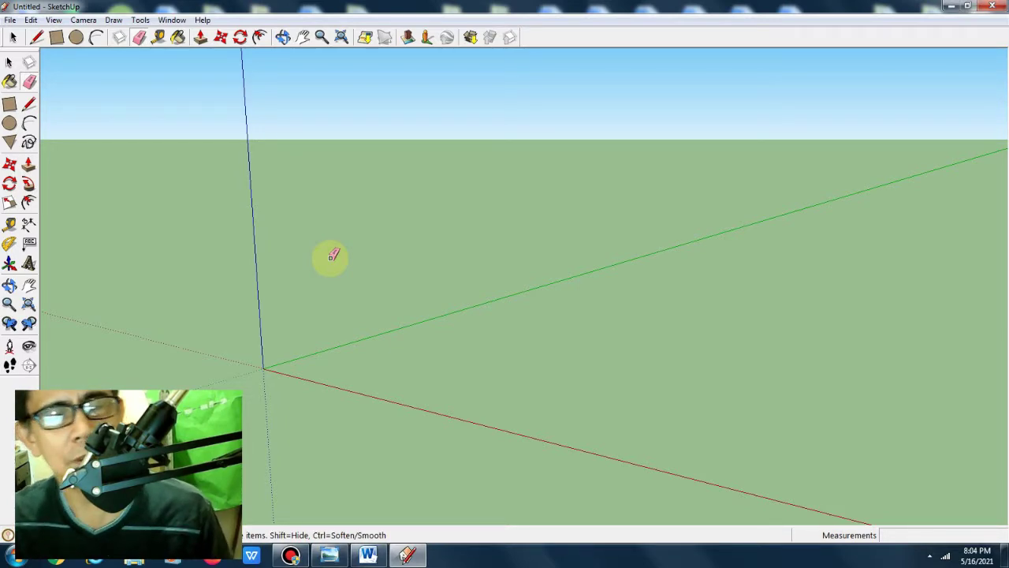
# Draw a long thin rectangle from the origin along the red axis, pull it up about 5 1/4", and select it
pyautogui.click(7, 107)
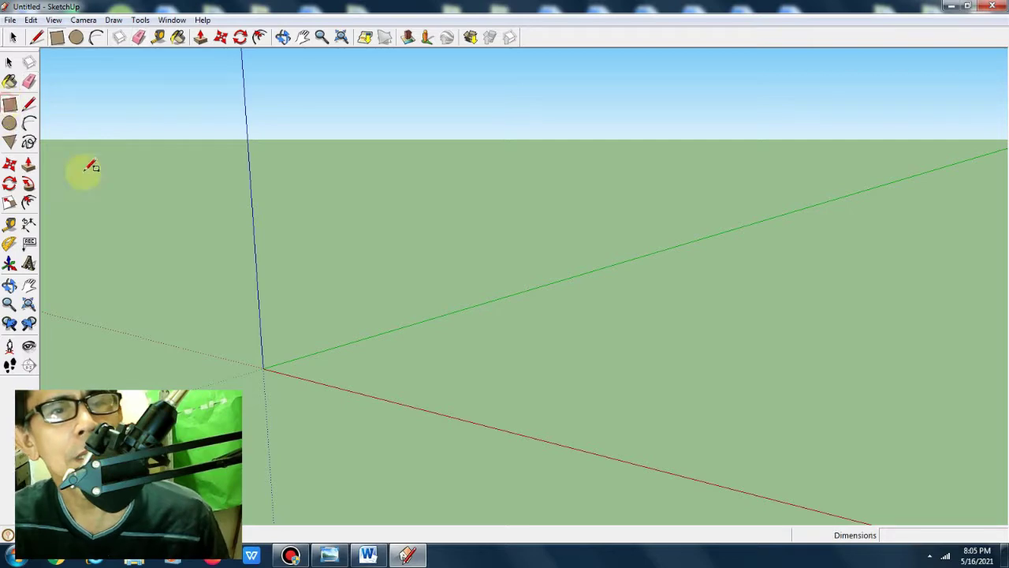
pyautogui.click(266, 367)
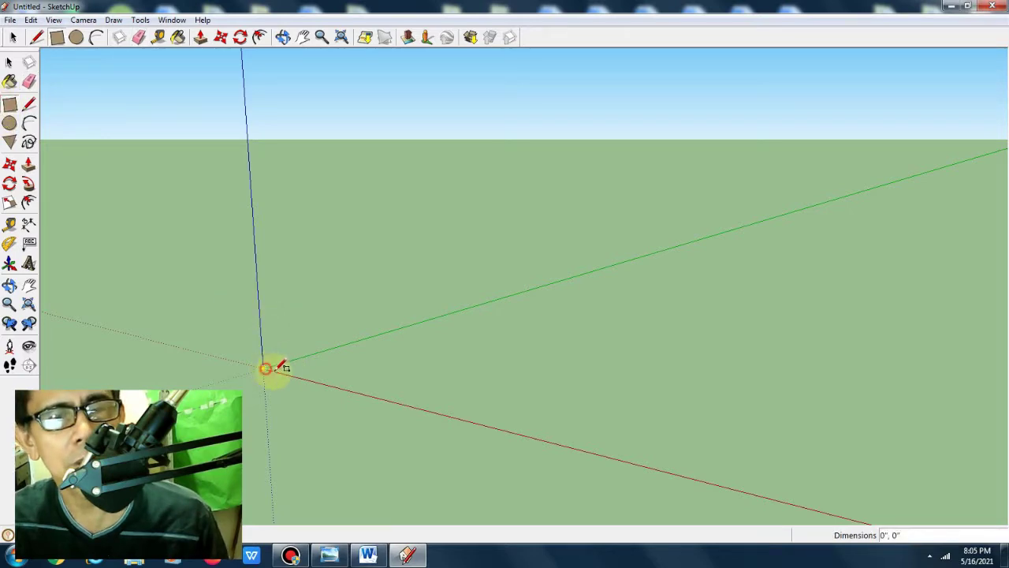
pyautogui.click(443, 388)
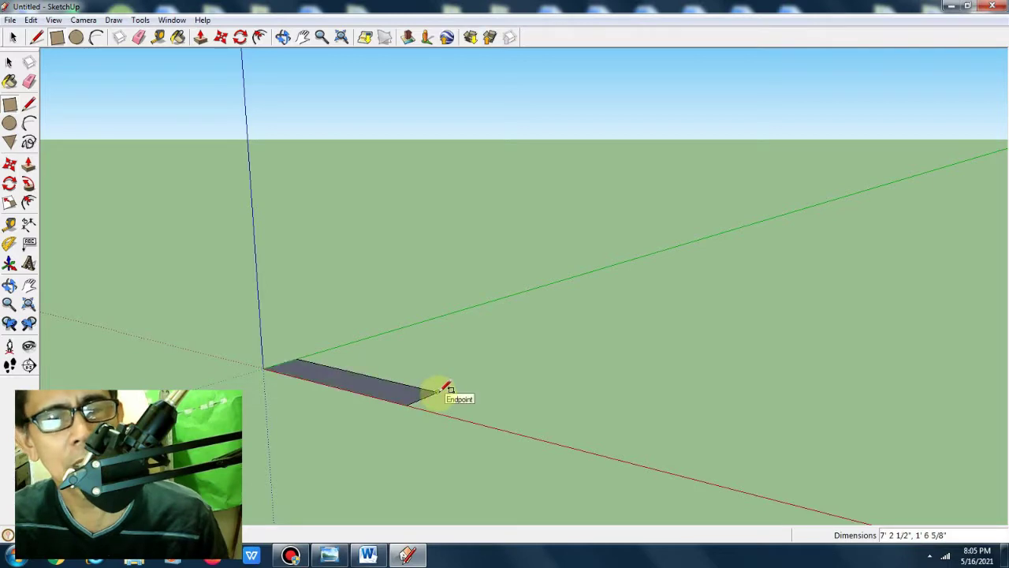
pyautogui.click(28, 285)
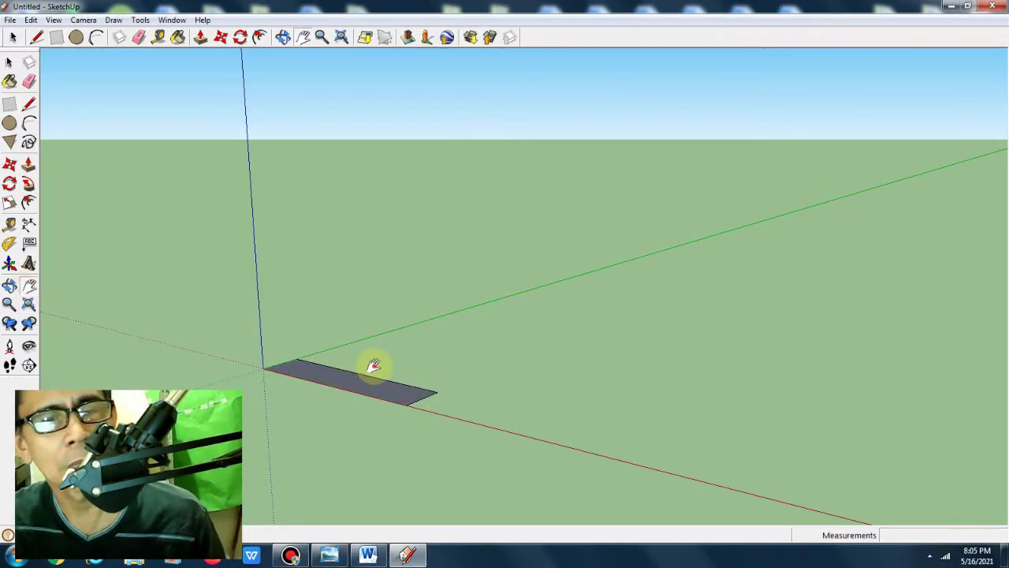
pyautogui.moveTo(373, 365); pyautogui.dragTo(337, 367)
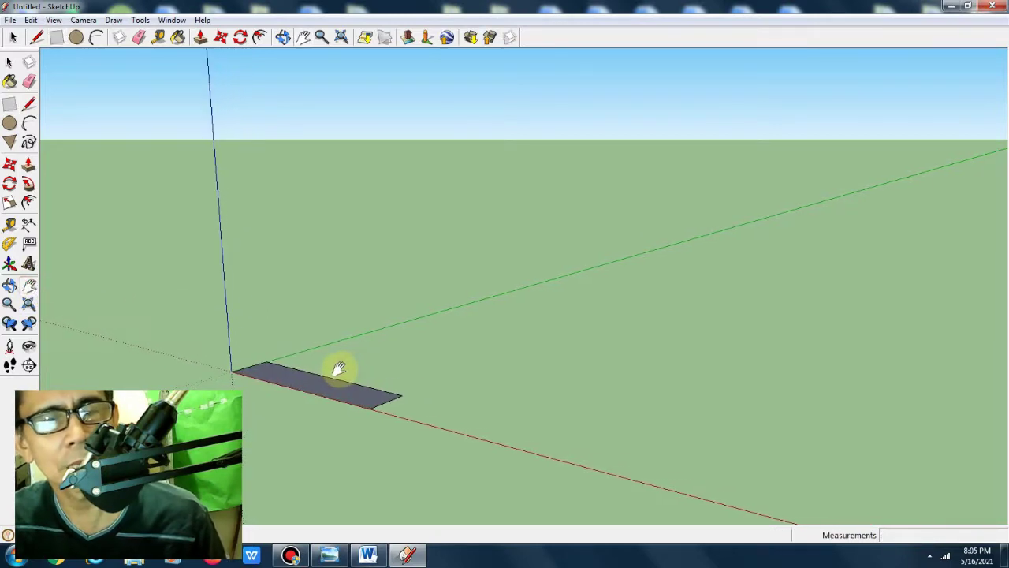
pyautogui.click(28, 163)
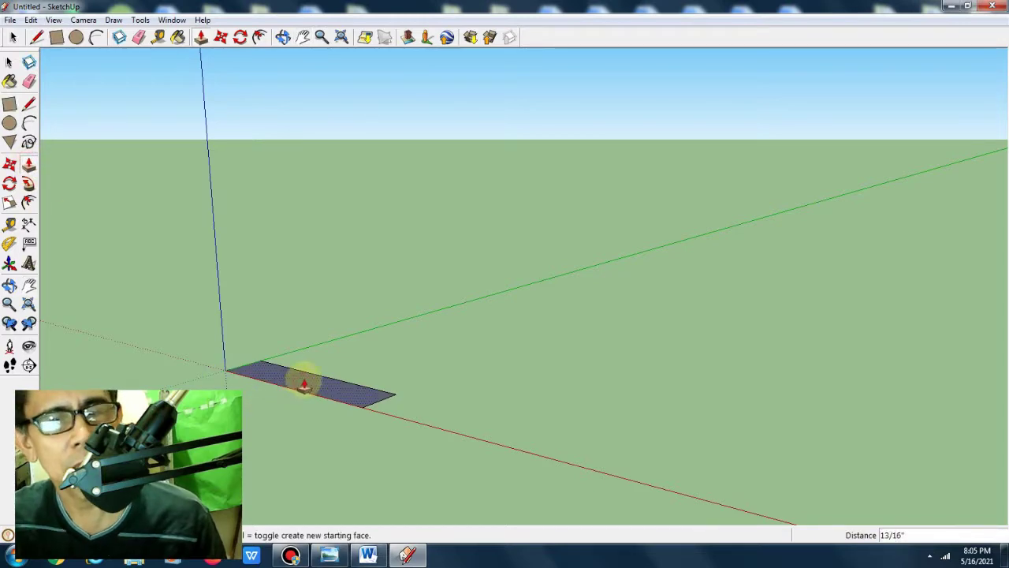
pyautogui.moveTo(304, 384); pyautogui.dragTo(304, 372)
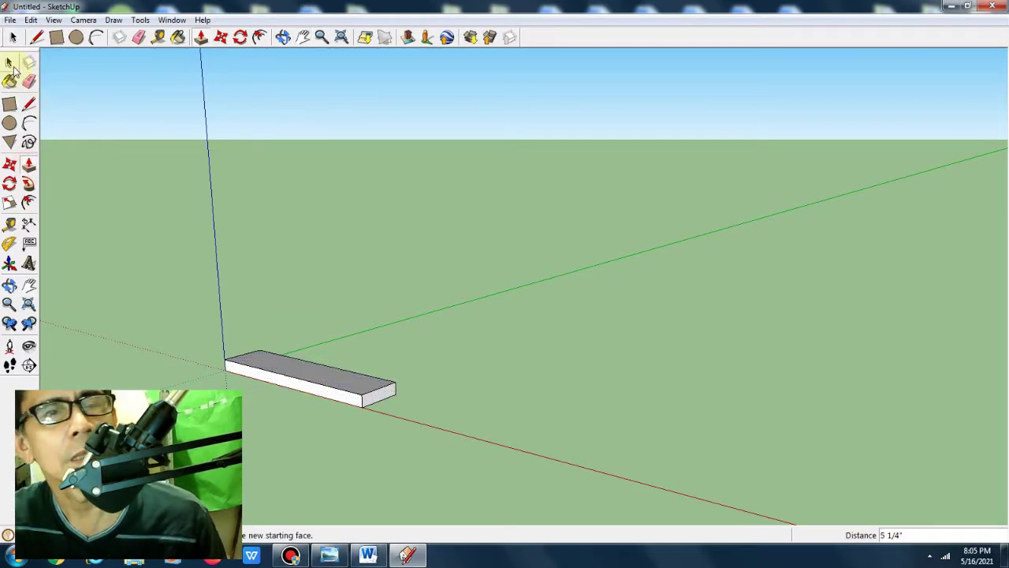
pyautogui.click(9, 63)
pyautogui.moveTo(180, 297); pyautogui.dragTo(412, 476)
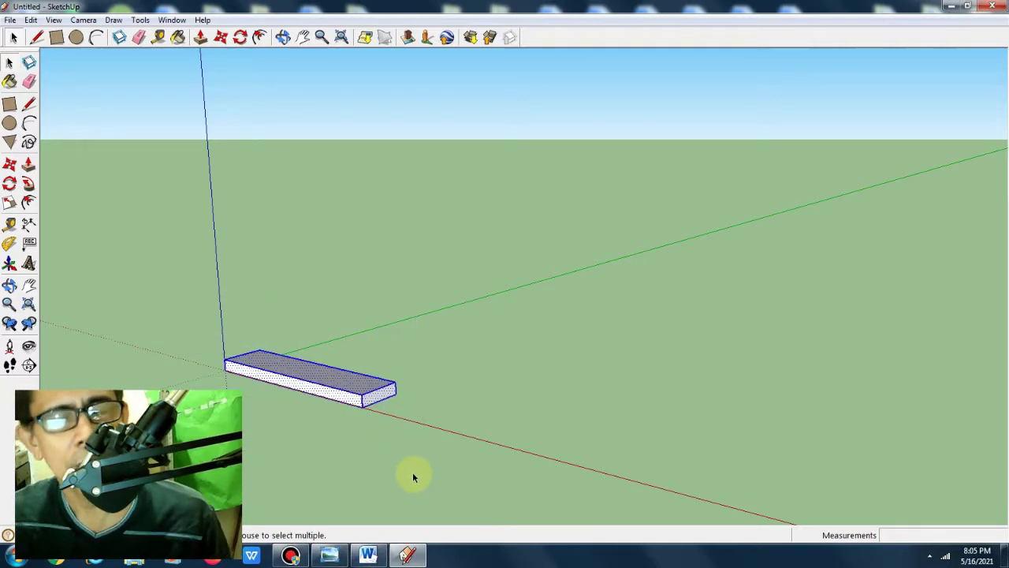
# Make the selected slab into a component with Make Component and Create
pyautogui.rightClick(362, 402)
pyautogui.moveTo(392, 273)
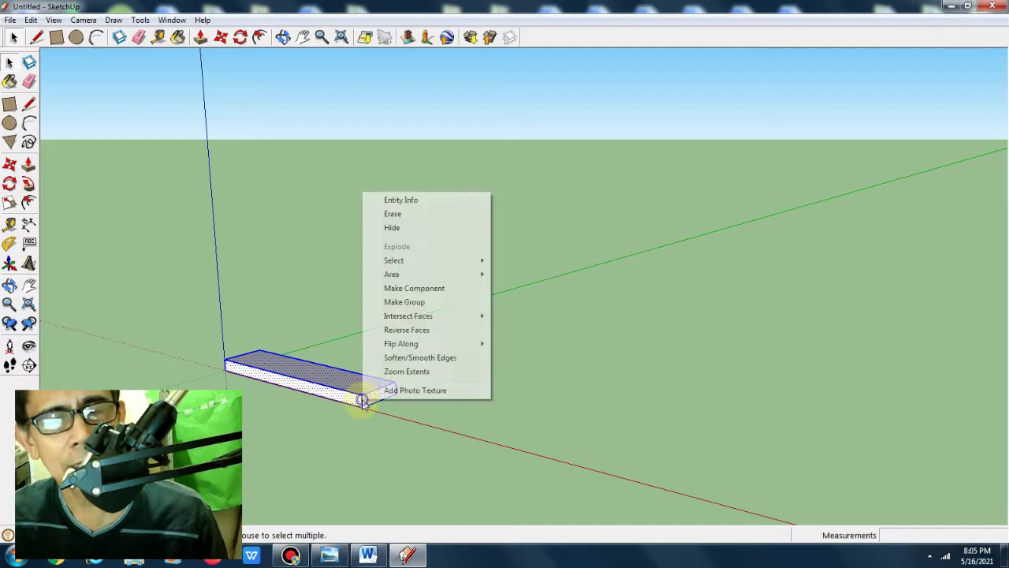
pyautogui.click(418, 287)
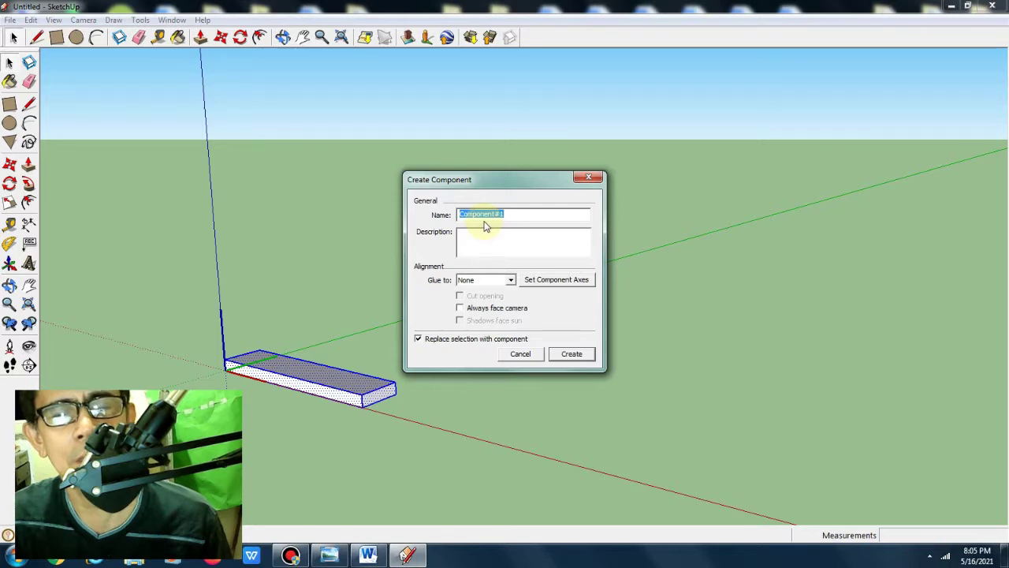
pyautogui.click(573, 356)
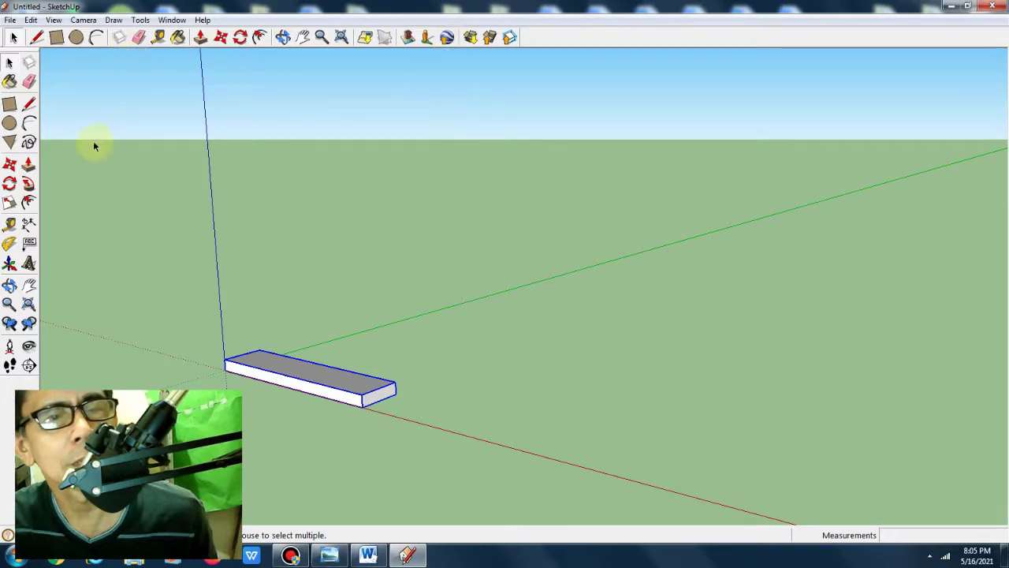
# Copy the slab upward three times to form four stacked steps
pyautogui.click(9, 163)
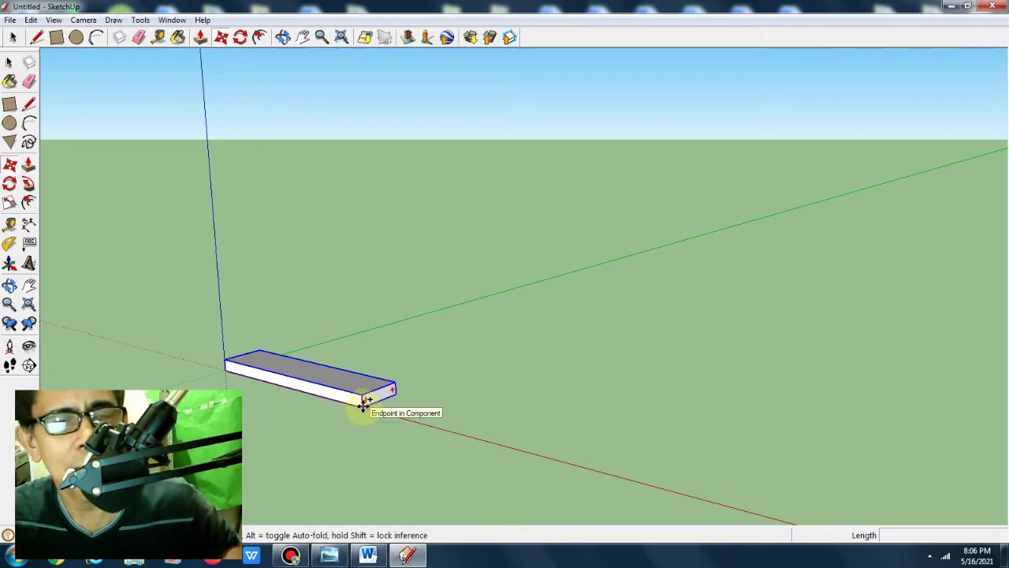
pyautogui.click(361, 402)
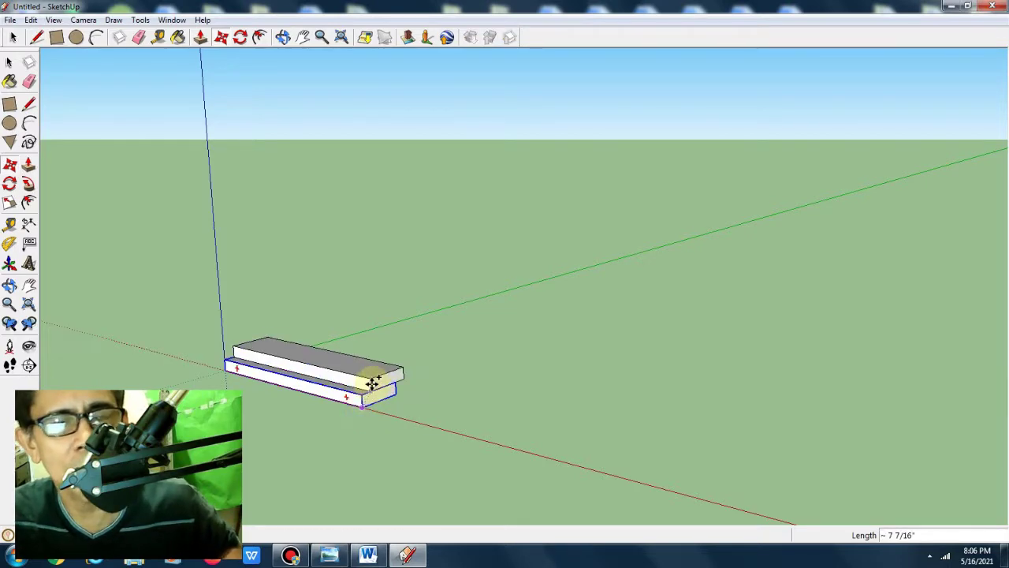
pyautogui.click(389, 381)
pyautogui.keyDown('ctrl'); pyautogui.click(385, 378); pyautogui.keyUp('ctrl')
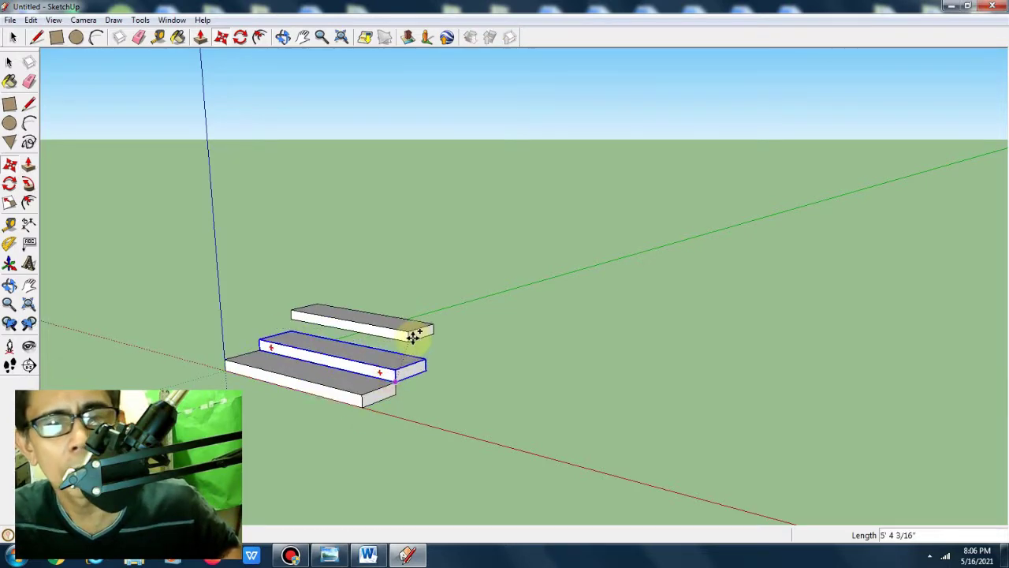
pyautogui.click(421, 351)
pyautogui.keyDown('ctrl'); pyautogui.click(422, 347); pyautogui.keyUp('ctrl')
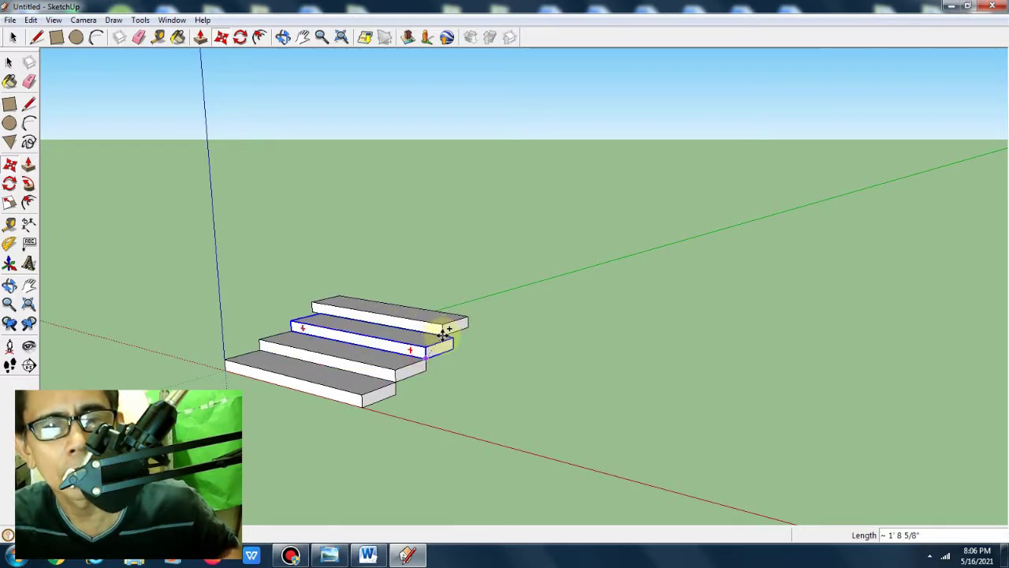
pyautogui.click(450, 334)
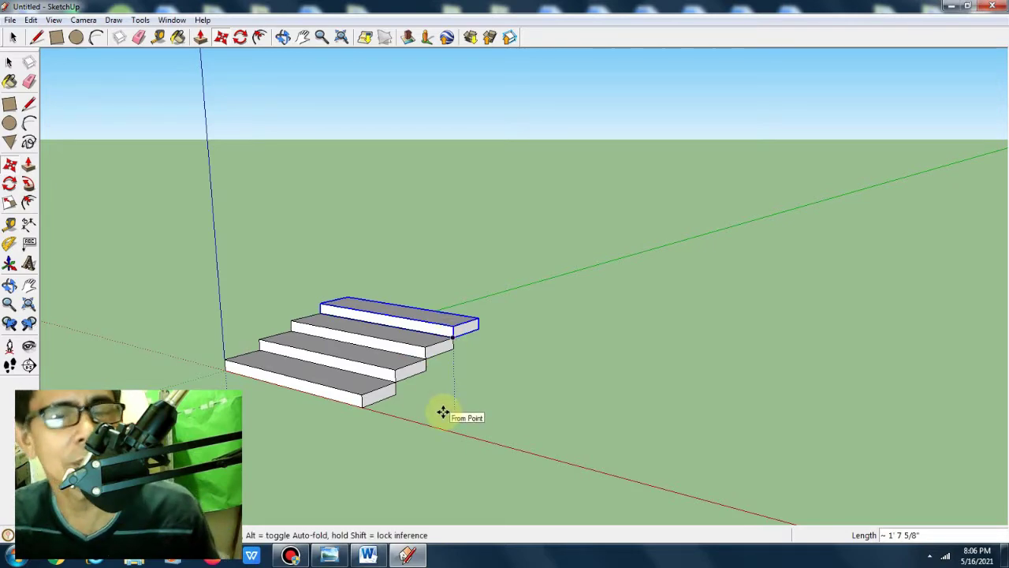
# Select the four steps and copy them to continue the staircase upward
pyautogui.click(10, 63)
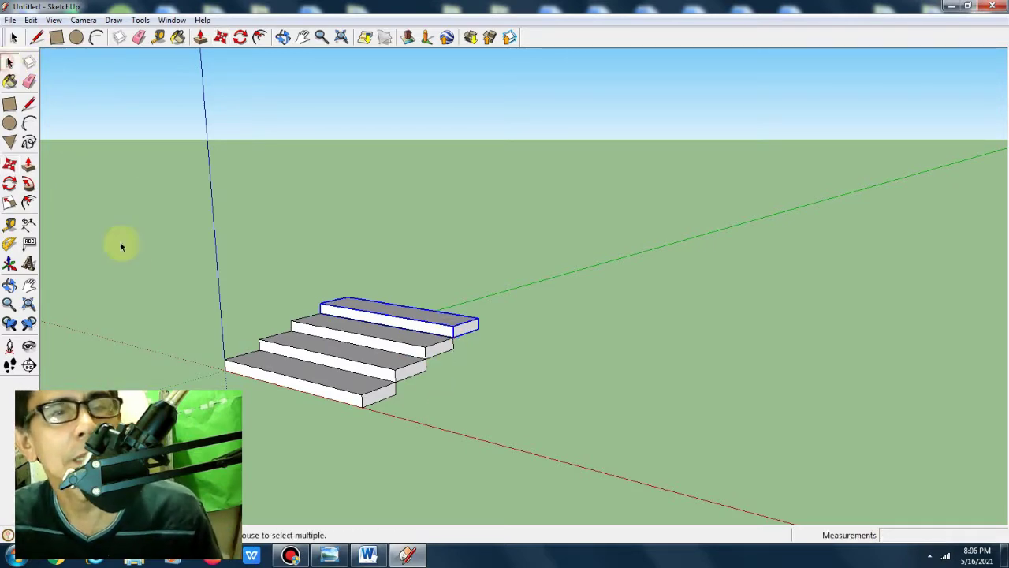
pyautogui.moveTo(164, 229); pyautogui.dragTo(518, 468)
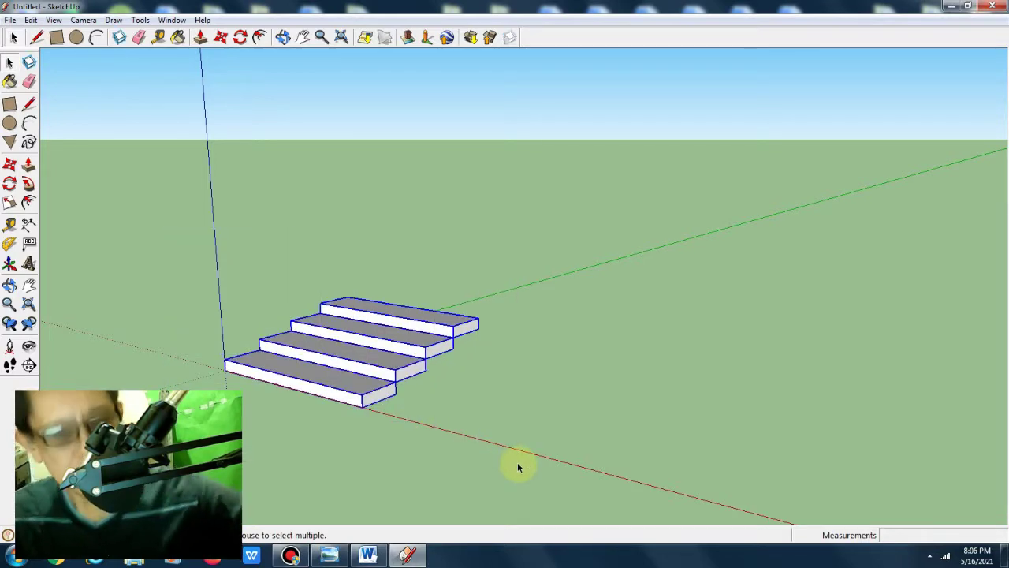
pyautogui.press('m')
pyautogui.press('ctrl')
pyautogui.click(518, 468)
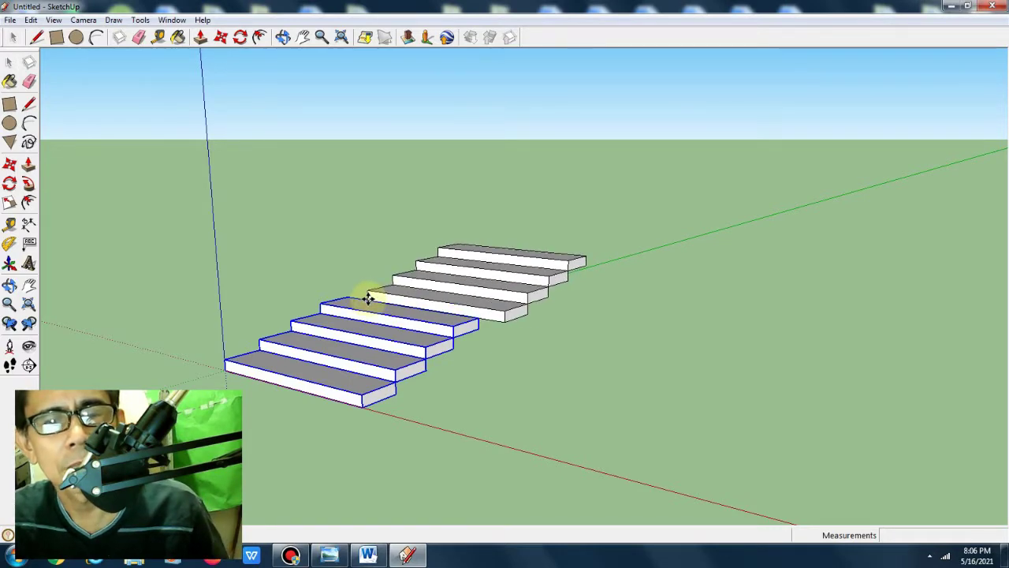
pyautogui.click(353, 293)
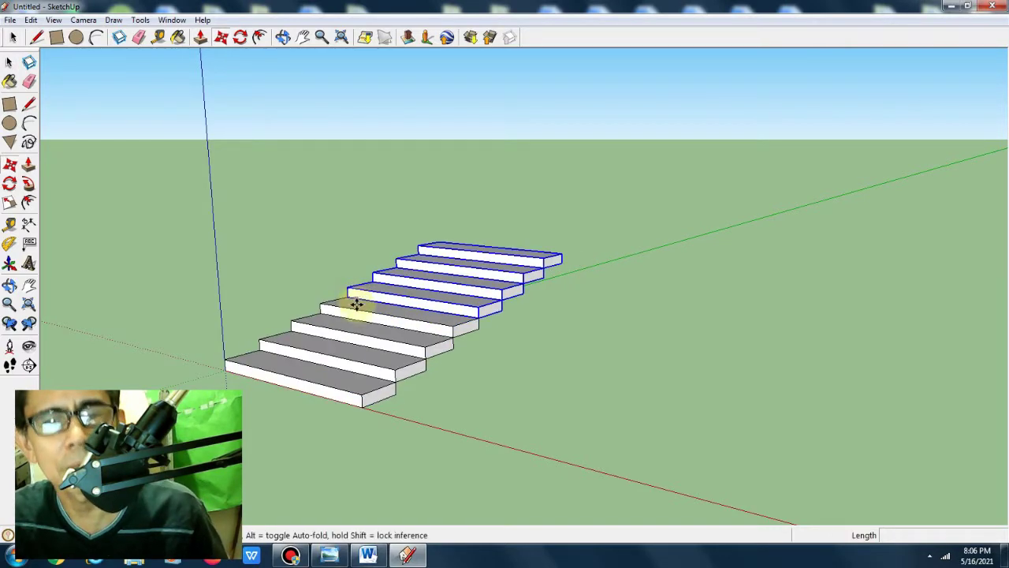
pyautogui.click(415, 379)
pyautogui.click(459, 236)
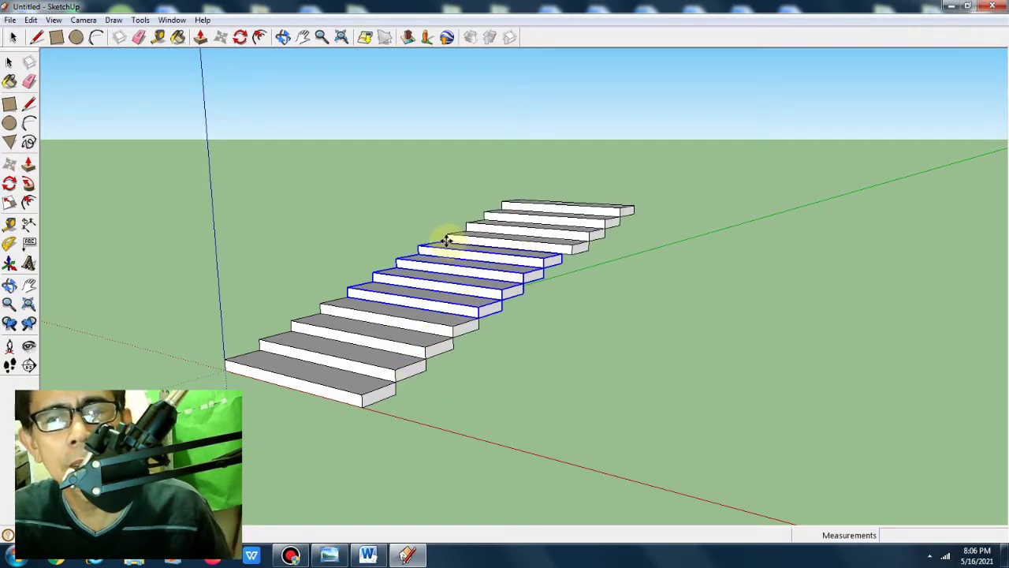
pyautogui.press('Escape')
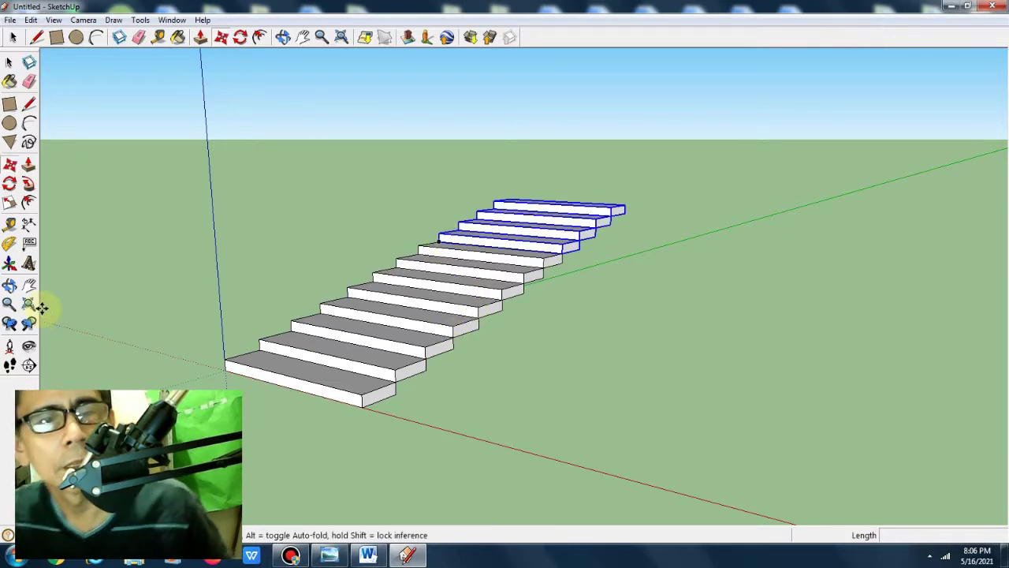
# Copy the top four steps again onto the upper end of the stairs
pyautogui.click(29, 287)
pyautogui.moveTo(473, 315); pyautogui.dragTo(428, 394)
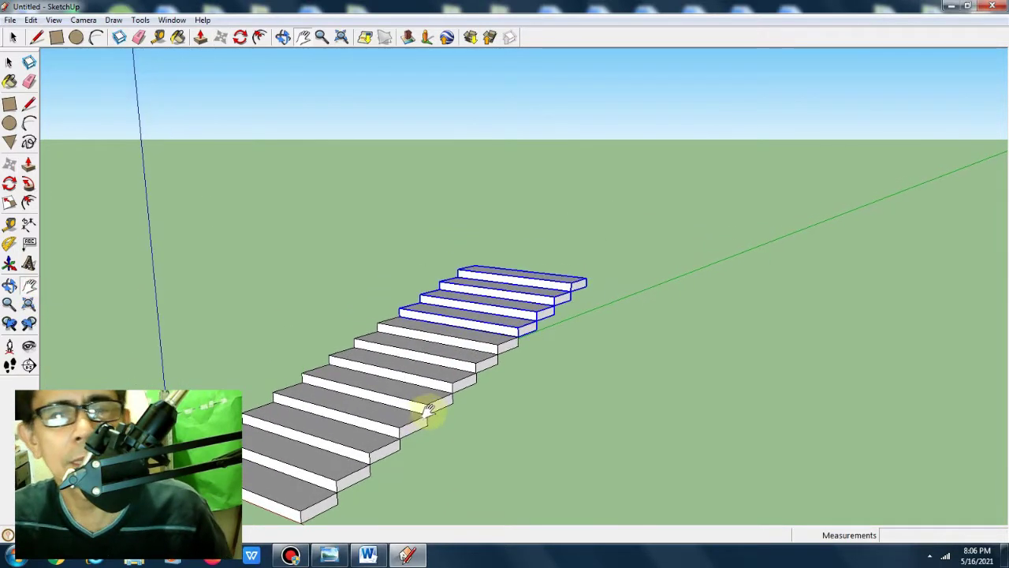
pyautogui.press('m')
pyautogui.keyDown('ctrl'); pyautogui.click(400, 314); pyautogui.keyUp('ctrl')
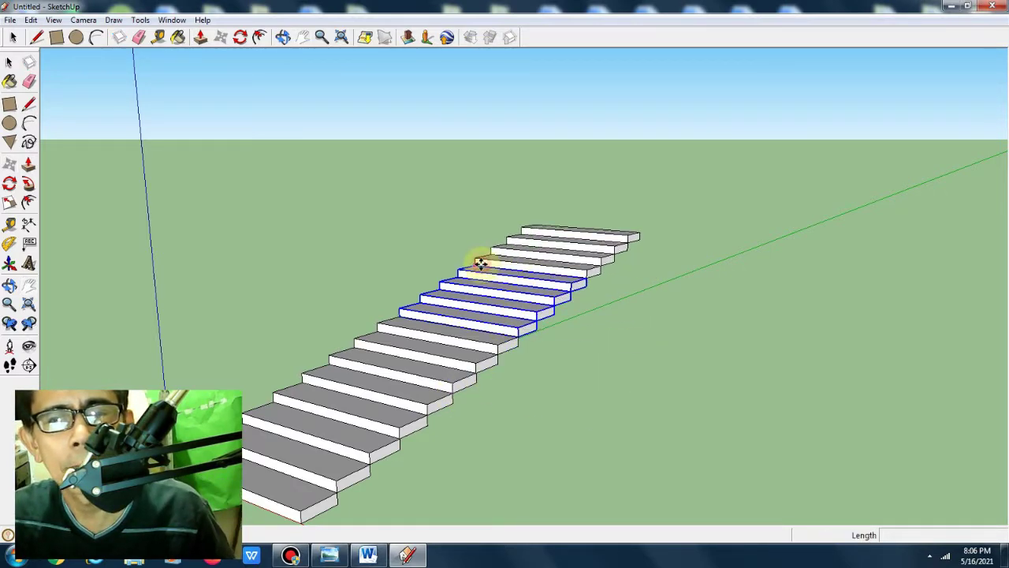
pyautogui.click(484, 266)
# Orbit the view to inspect the staircase from underneath
pyautogui.scroll(-2, 573, 376)
pyautogui.scroll(-1, 573, 376)
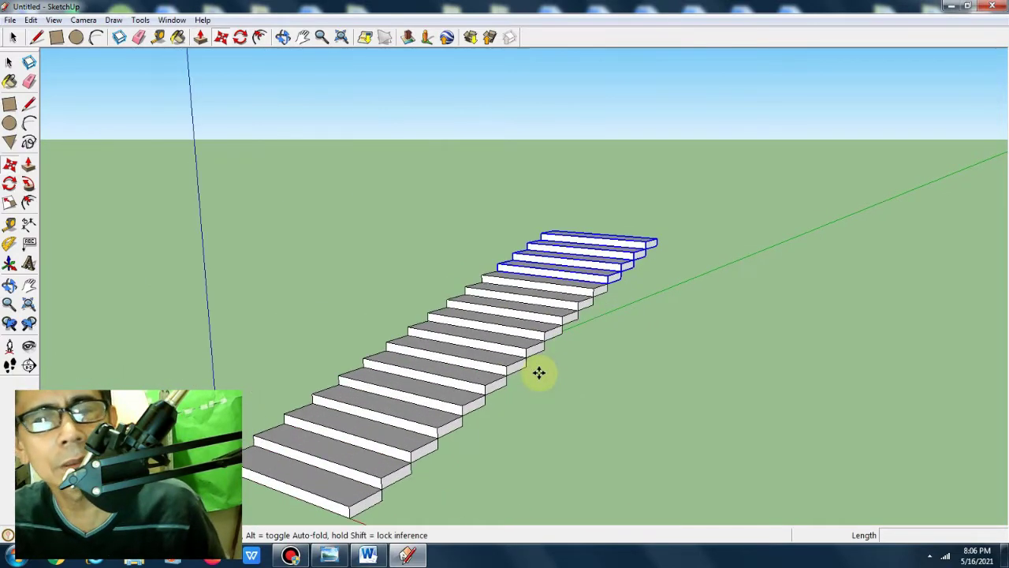
pyautogui.scroll(2, 552, 373)
pyautogui.scroll(2, 539, 371)
pyautogui.moveTo(500, 414); pyautogui.dragTo(560, 327, button='middle')
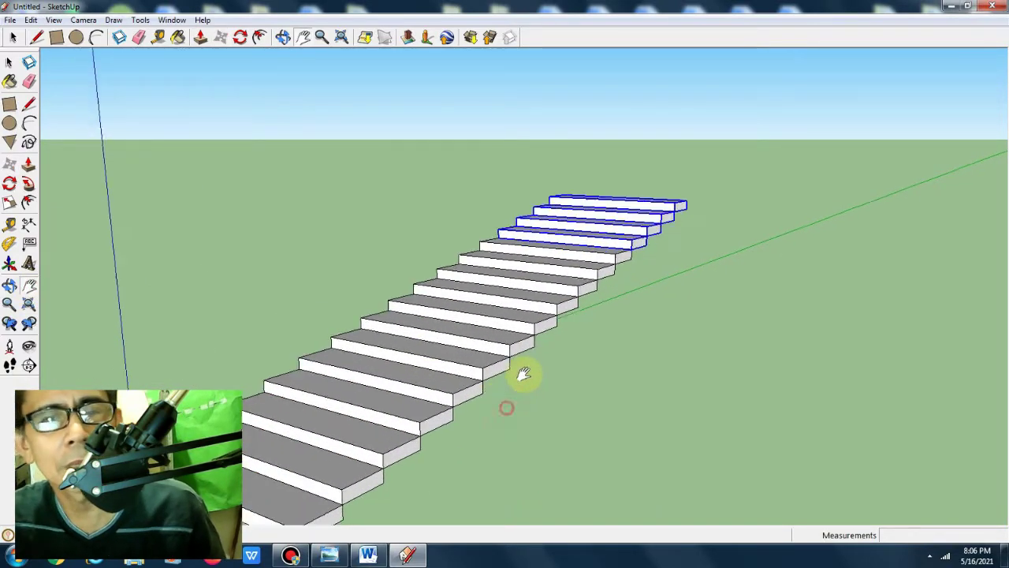
pyautogui.click(10, 287)
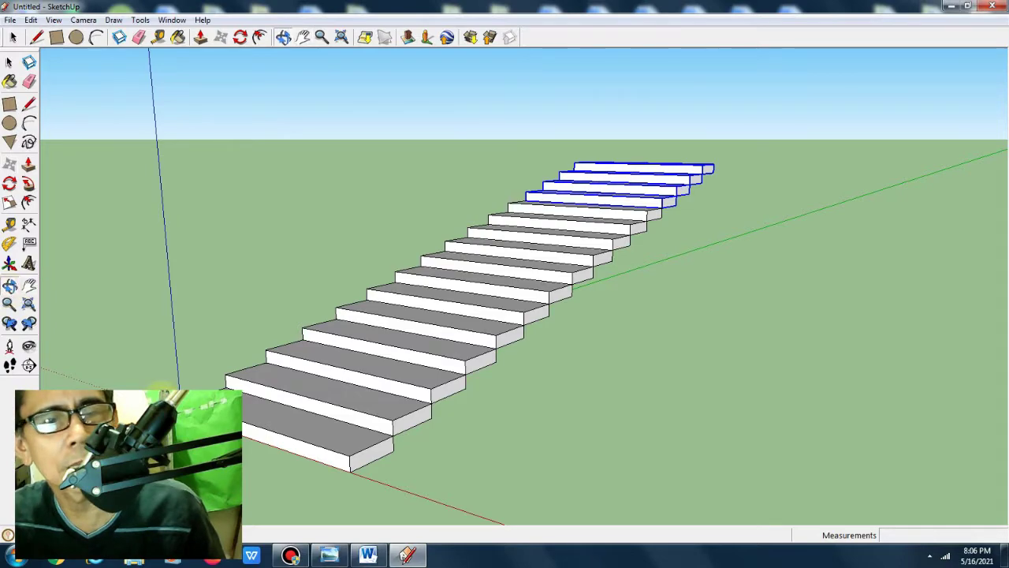
pyautogui.moveTo(130, 354)
pyautogui.mouseDown()
pyautogui.moveTo(329, 197)
pyautogui.moveTo(462, 336)
pyautogui.mouseUp()
pyautogui.moveTo(781, 331)
pyautogui.mouseDown()
pyautogui.moveTo(645, 392)
pyautogui.moveTo(545, 403)
pyautogui.moveTo(516, 394)
pyautogui.moveTo(379, 442)
pyautogui.moveTo(319, 435)
pyautogui.mouseUp()
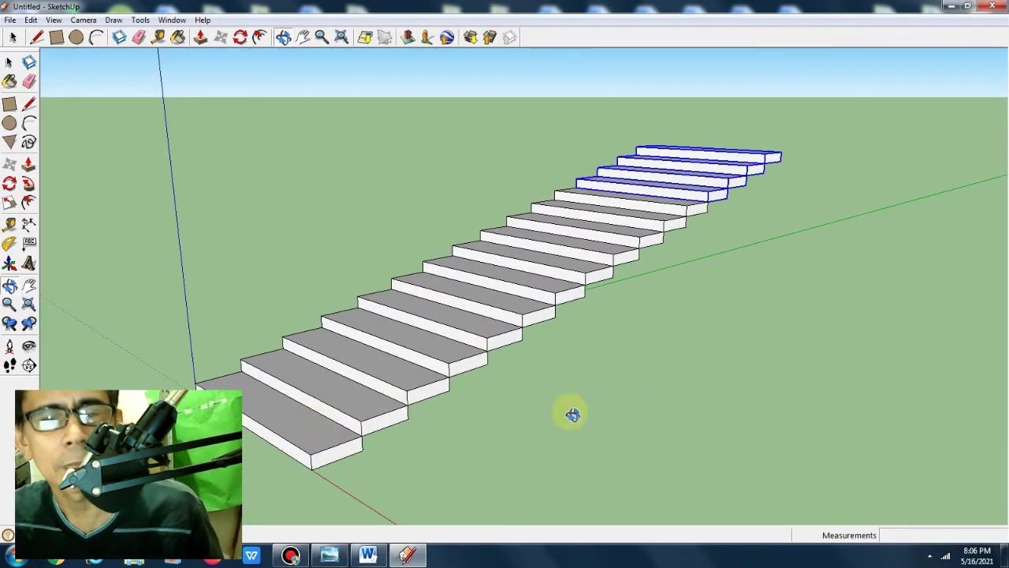
pyautogui.moveTo(584, 428)
pyautogui.mouseDown()
pyautogui.moveTo(487, 399)
pyautogui.moveTo(360, 288)
pyautogui.moveTo(359, 247)
pyautogui.mouseUp()
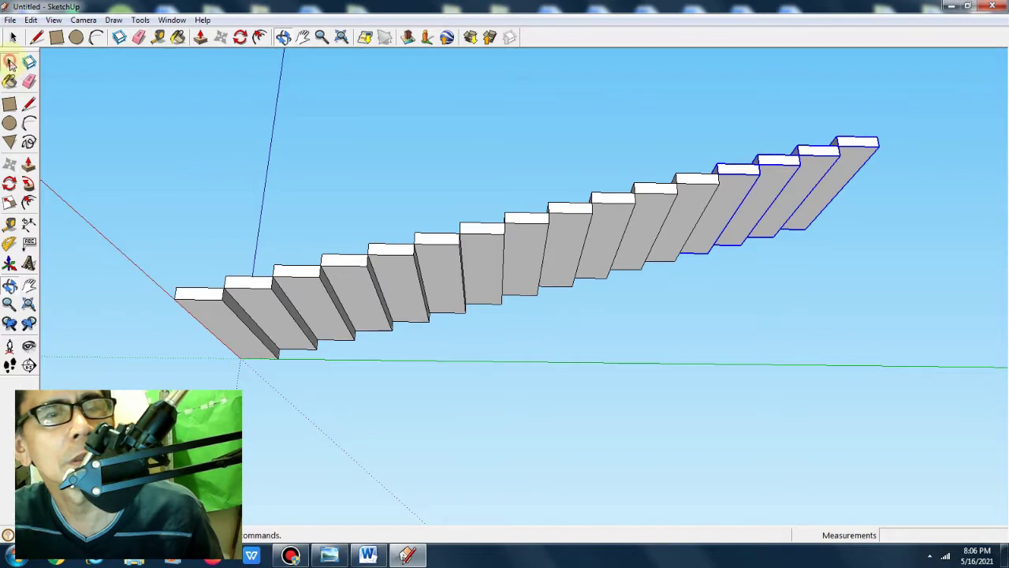
# Open the bottom step and push its face in about 2 13/16" to make a thin tread
pyautogui.click(10, 63)
pyautogui.doubleClick(266, 317)
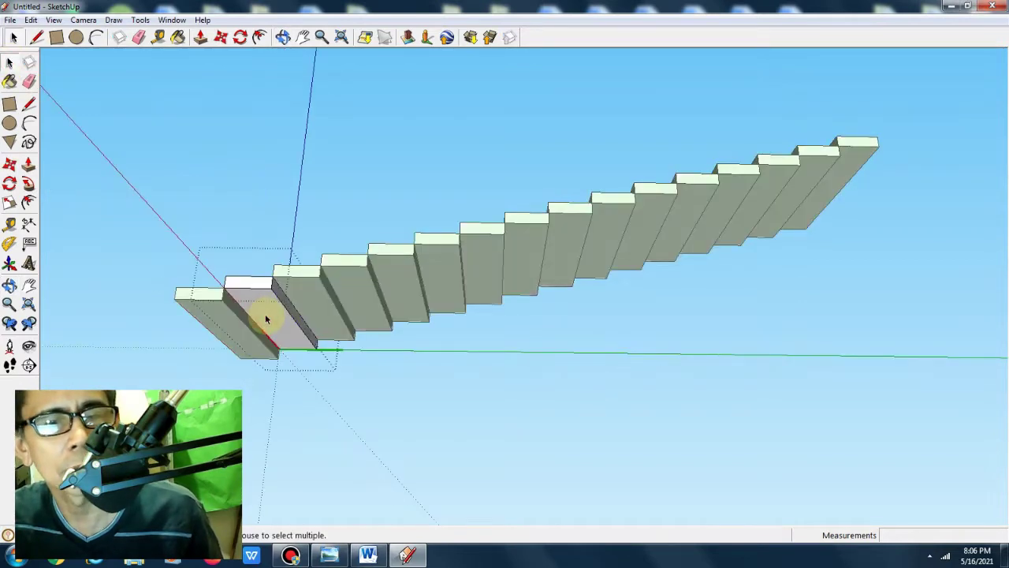
pyautogui.click(248, 306)
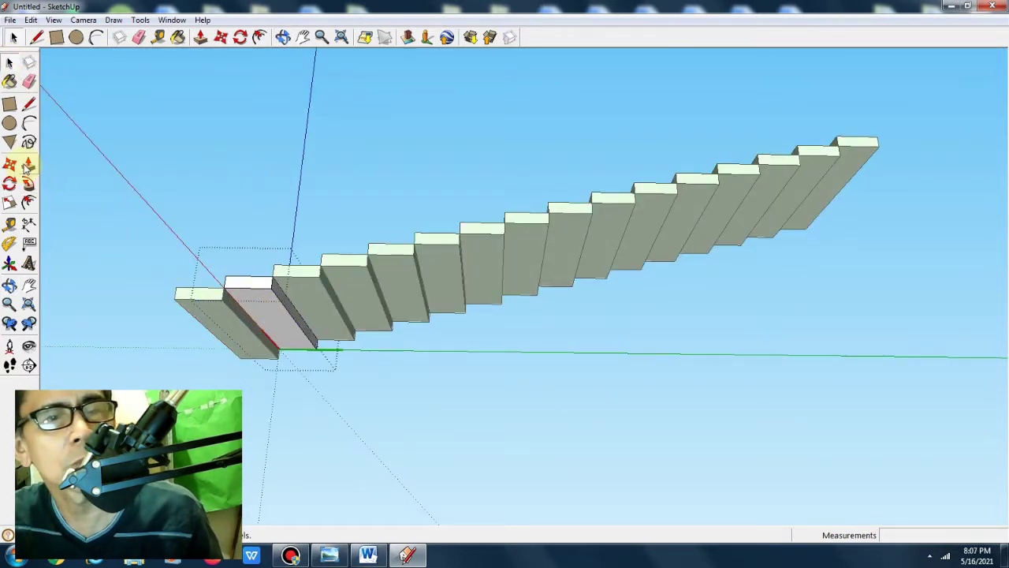
pyautogui.click(26, 166)
pyautogui.click(271, 322)
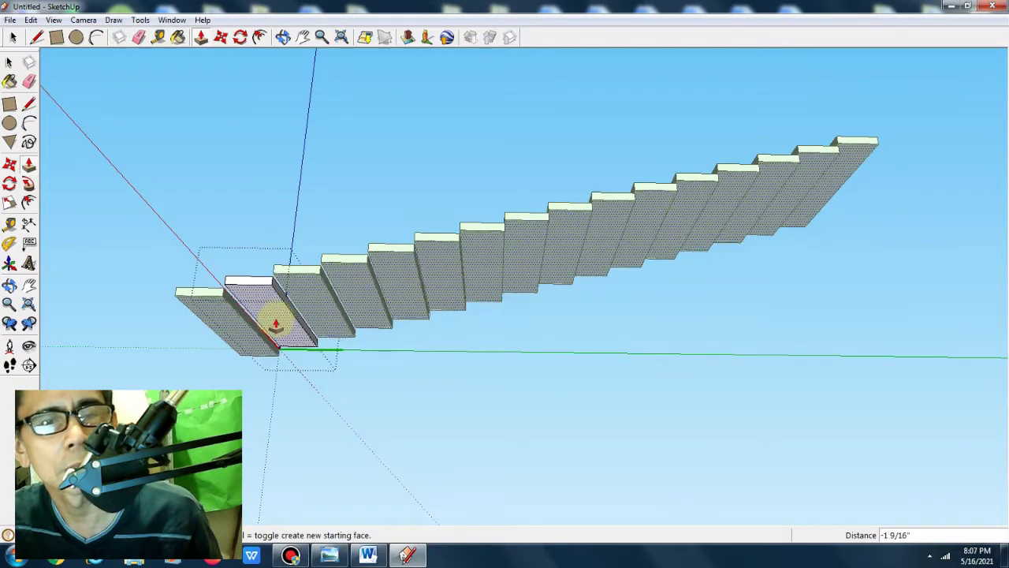
pyautogui.click(273, 325)
pyautogui.click(9, 286)
pyautogui.moveTo(194, 279)
pyautogui.mouseDown()
pyautogui.moveTo(334, 365)
pyautogui.moveTo(295, 345)
pyautogui.moveTo(581, 297)
pyautogui.moveTo(700, 342)
pyautogui.moveTo(704, 378)
pyautogui.moveTo(401, 388)
pyautogui.moveTo(405, 338)
pyautogui.moveTo(284, 376)
pyautogui.mouseUp()
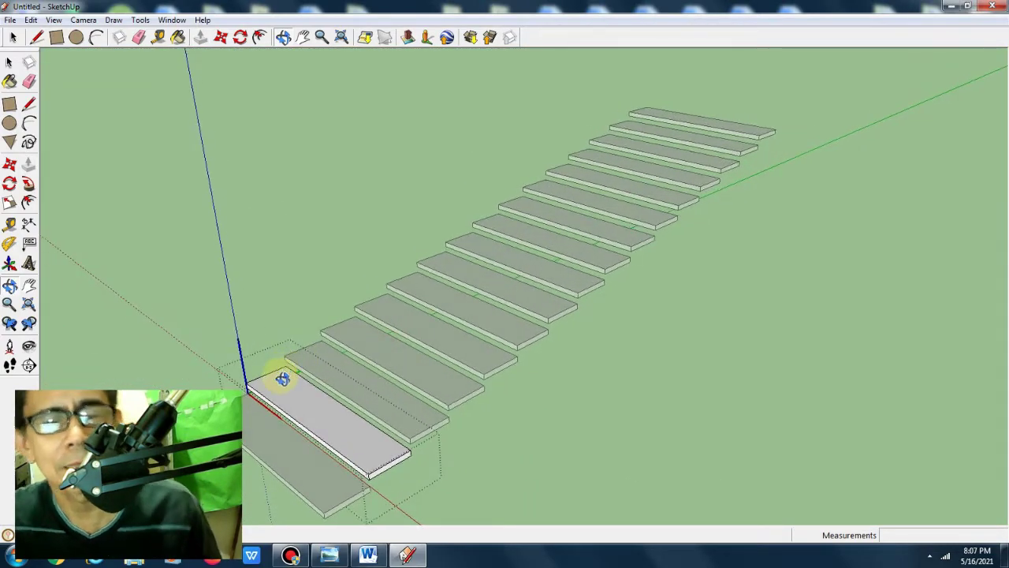
pyautogui.moveTo(407, 368)
pyautogui.mouseDown()
pyautogui.moveTo(430, 390)
pyautogui.moveTo(406, 403)
pyautogui.mouseUp()
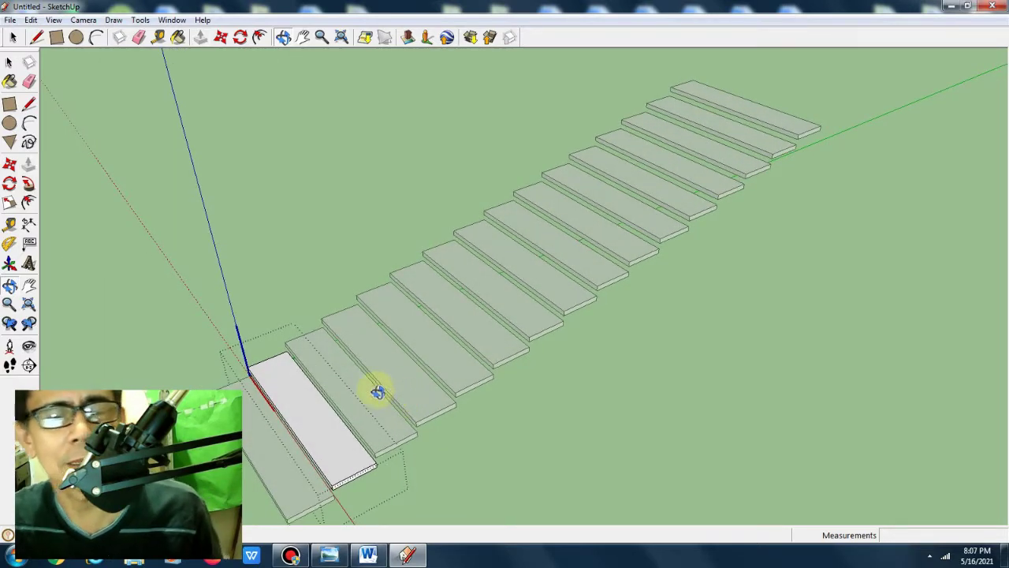
pyautogui.scroll(2, 378, 392)
pyautogui.scroll(1, 378, 392)
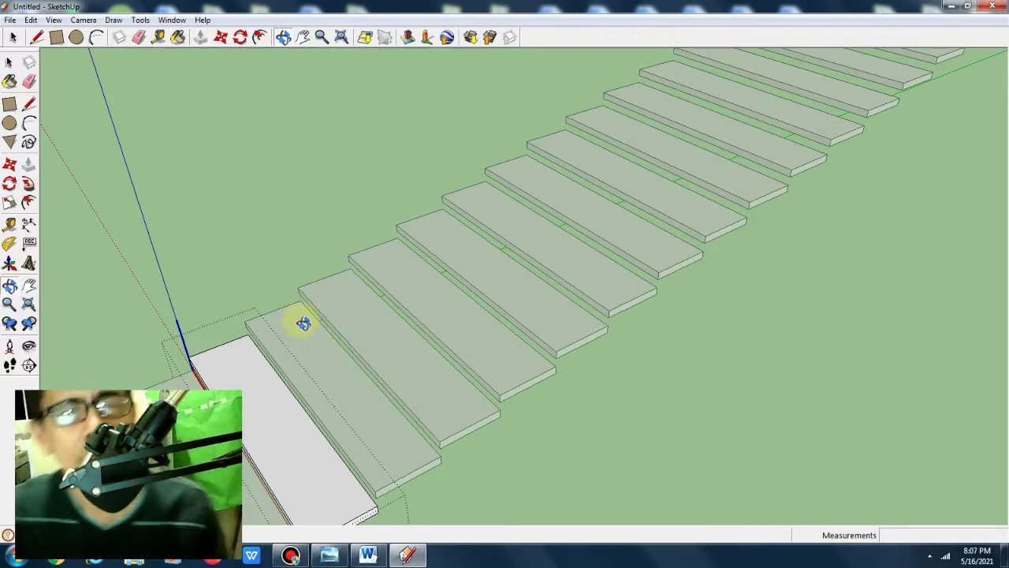
# Select the tread's geometry and start a vertical post line from its corner
pyautogui.click(11, 62)
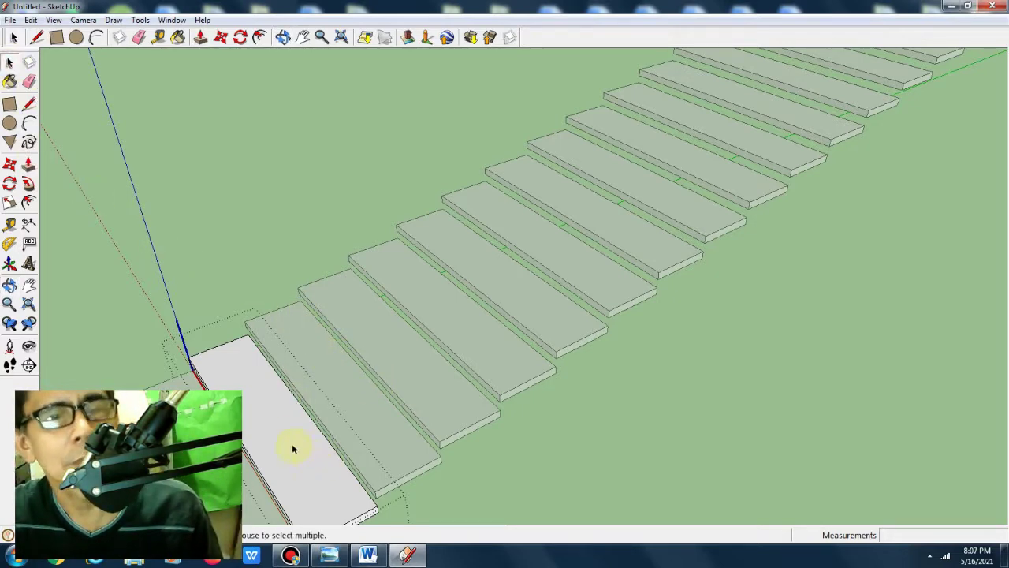
pyautogui.tripleClick(279, 433)
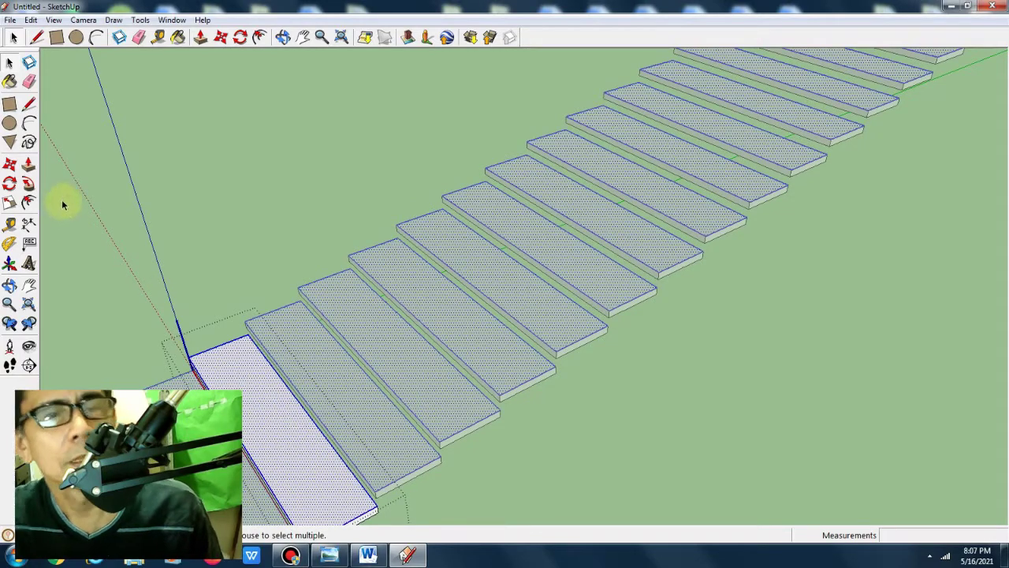
pyautogui.click(30, 107)
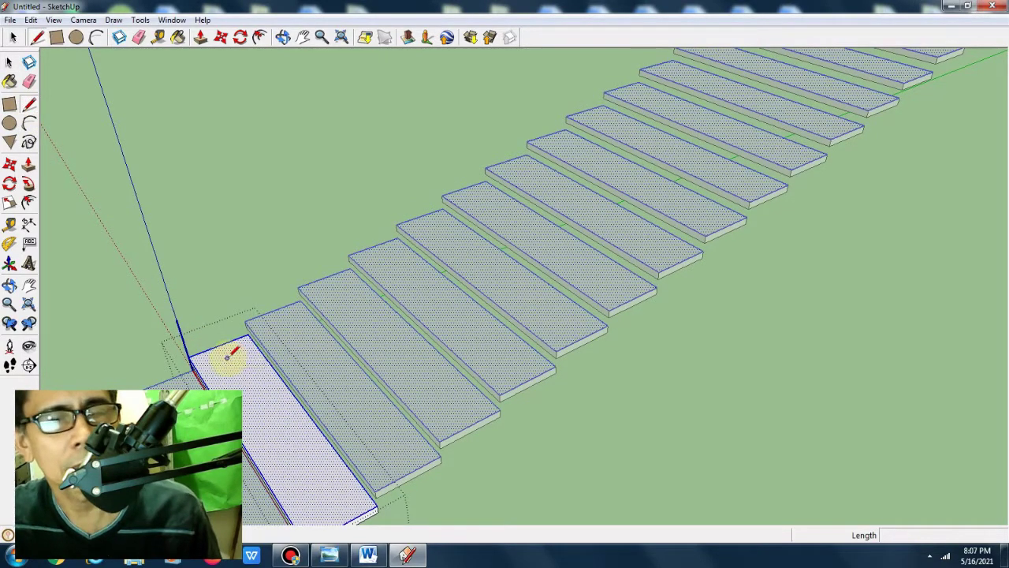
pyautogui.click(227, 361)
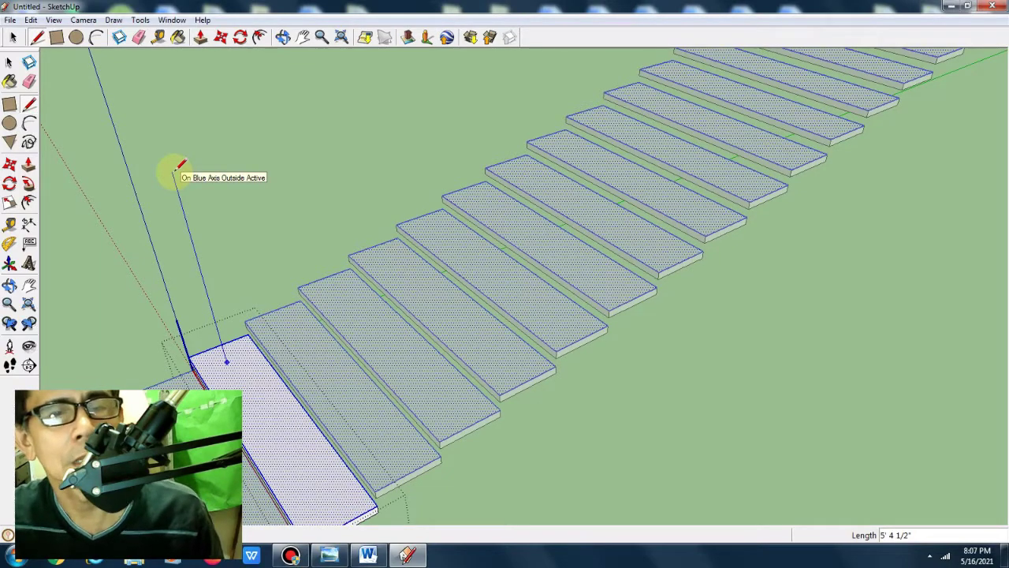
# Draw the vertical posts and a sloping rail line across their tops, then begin posts on the other side
pyautogui.click(175, 172)
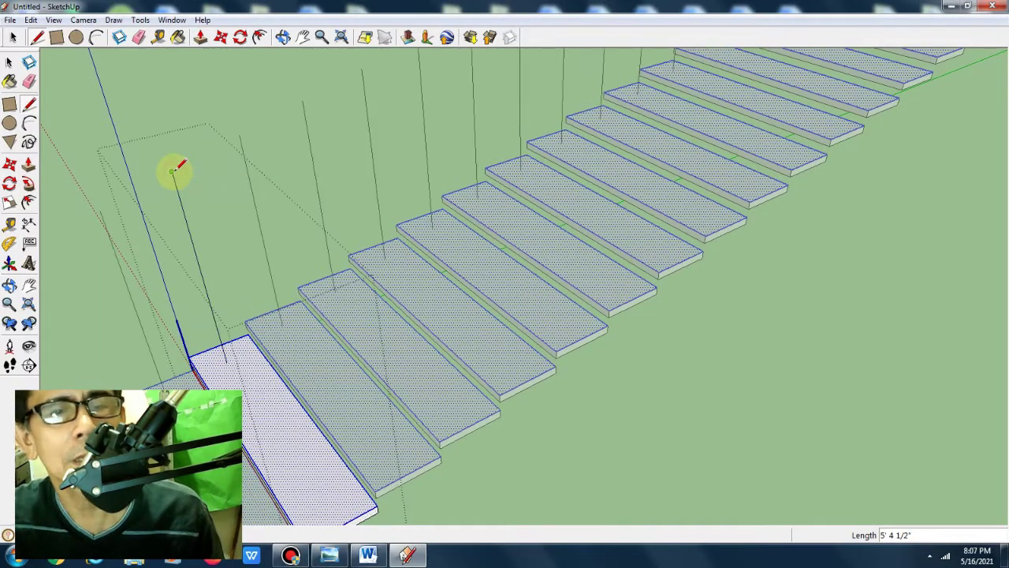
pyautogui.click(242, 132)
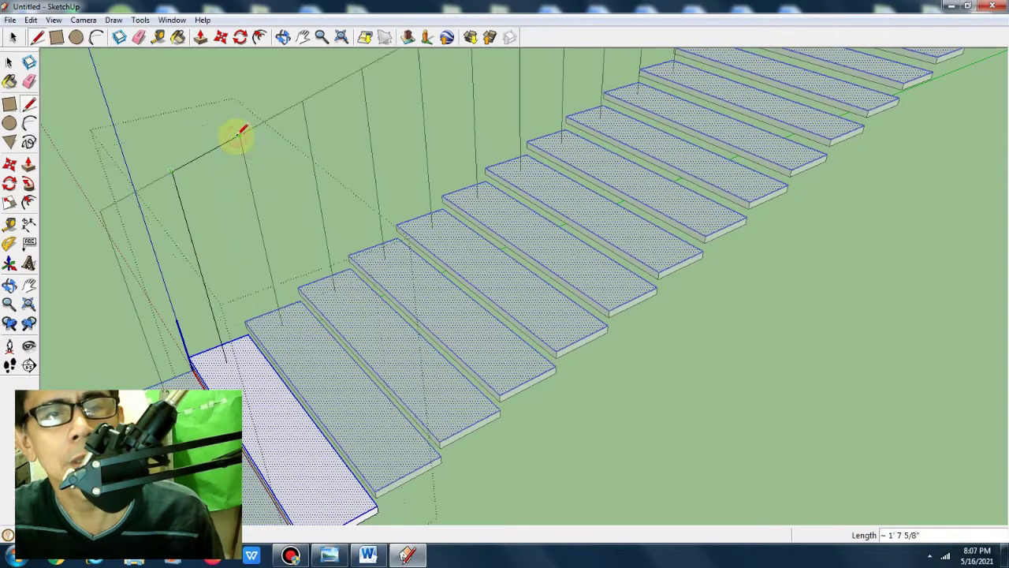
pyautogui.scroll(-3, 401, 289)
pyautogui.scroll(-2, 401, 289)
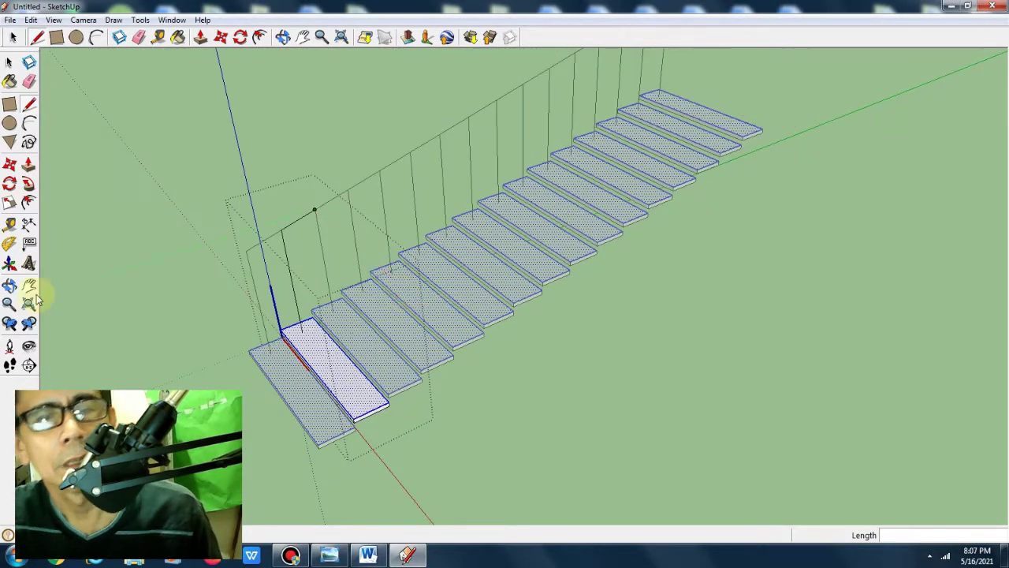
pyautogui.click(9, 286)
pyautogui.moveTo(221, 354)
pyautogui.mouseDown()
pyautogui.moveTo(556, 338)
pyautogui.moveTo(484, 342)
pyautogui.moveTo(734, 263)
pyautogui.moveTo(802, 386)
pyautogui.moveTo(710, 422)
pyautogui.moveTo(642, 421)
pyautogui.moveTo(581, 439)
pyautogui.mouseUp()
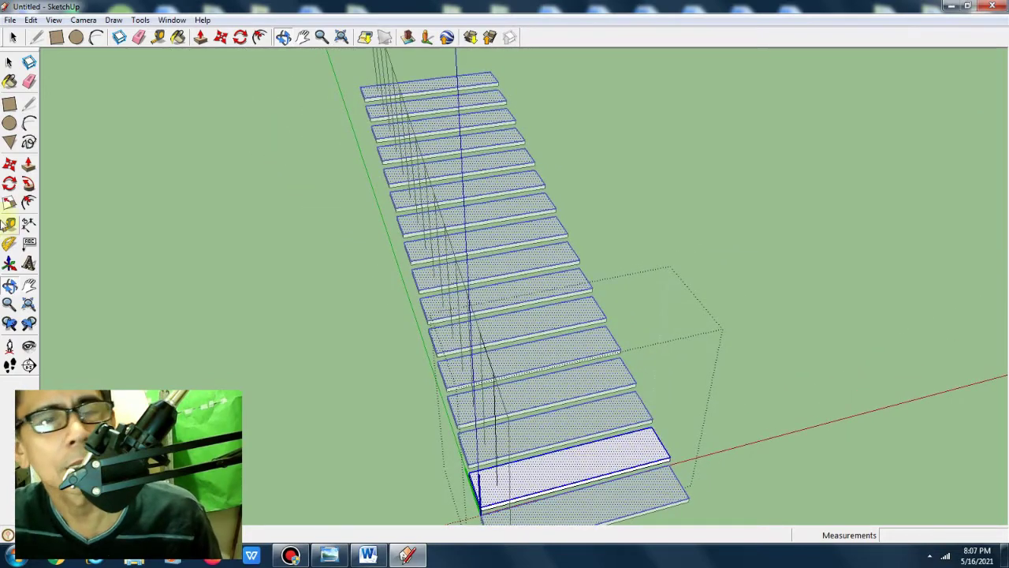
pyautogui.click(28, 109)
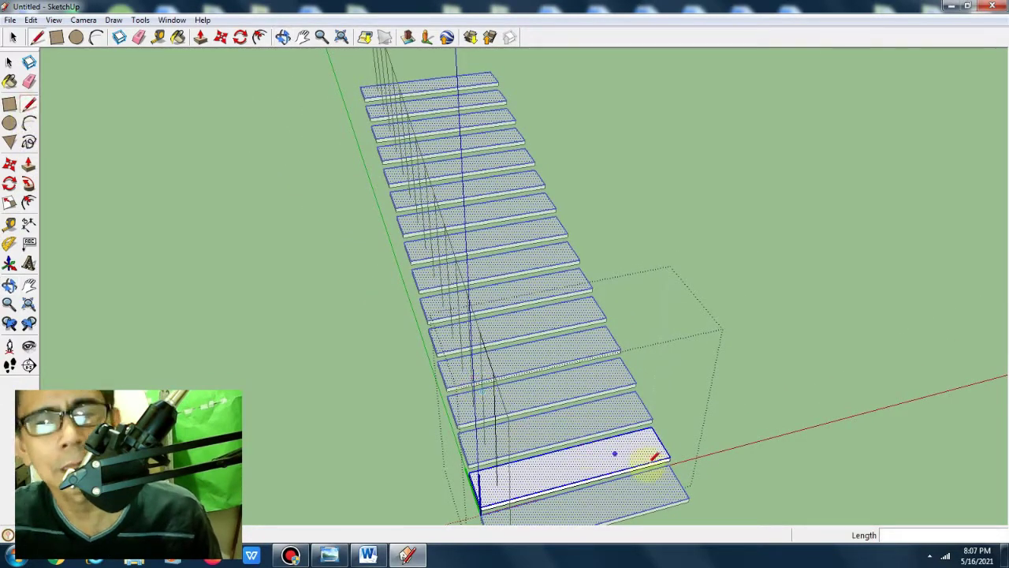
pyautogui.click(643, 446)
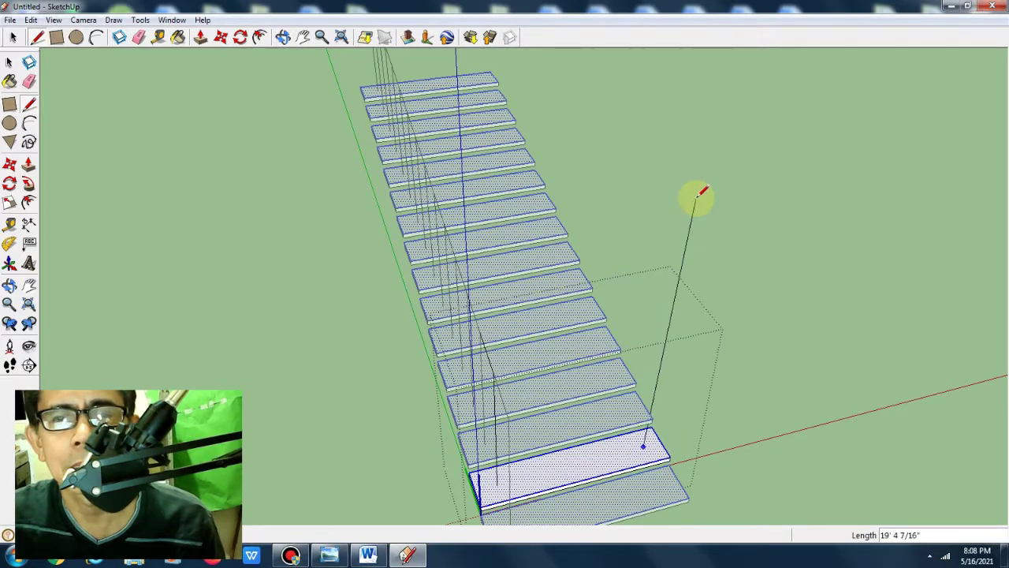
pyautogui.click(9, 285)
pyautogui.moveTo(266, 318); pyautogui.dragTo(342, 300)
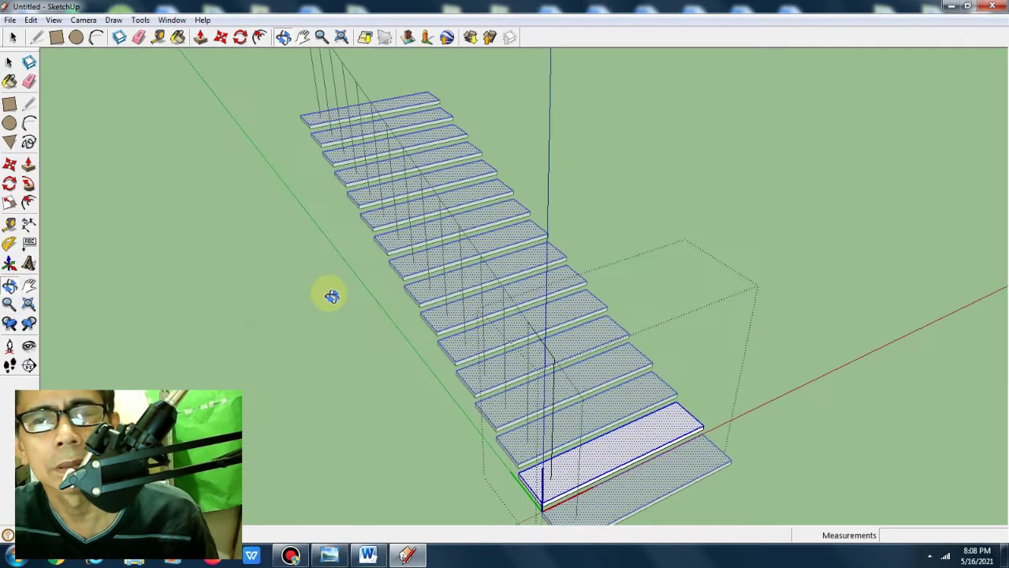
pyautogui.click(27, 104)
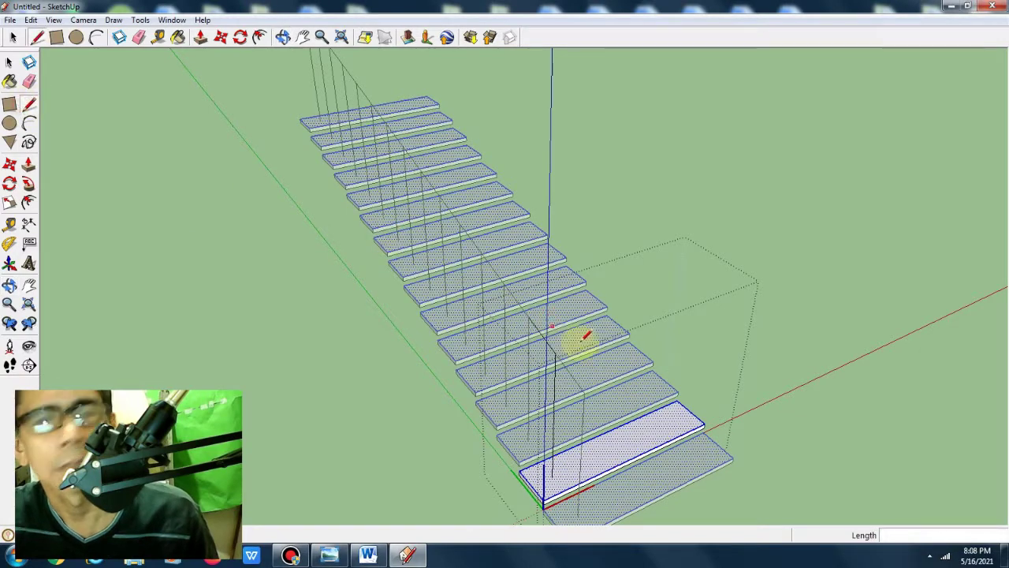
pyautogui.click(676, 416)
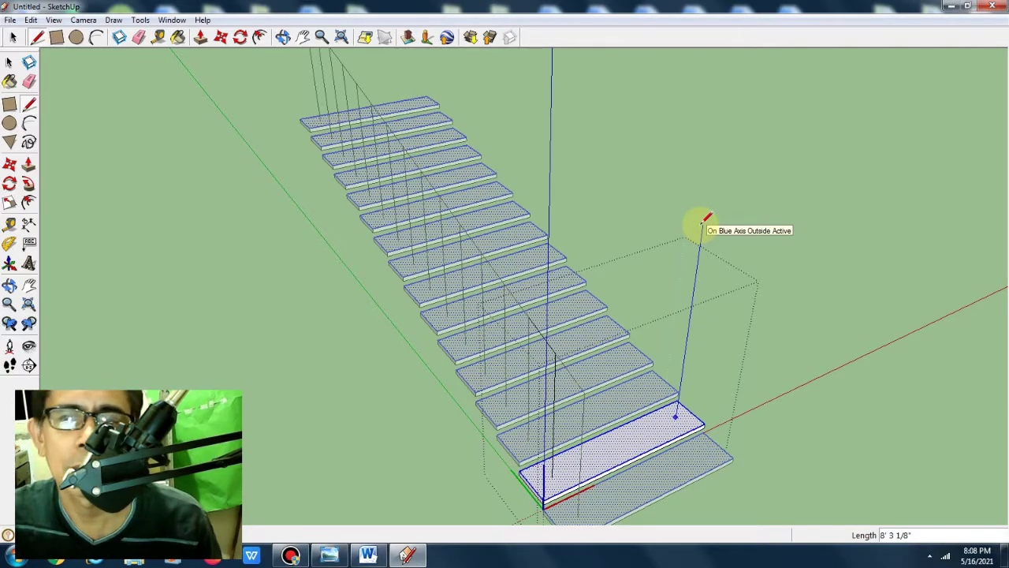
pyautogui.click(701, 227)
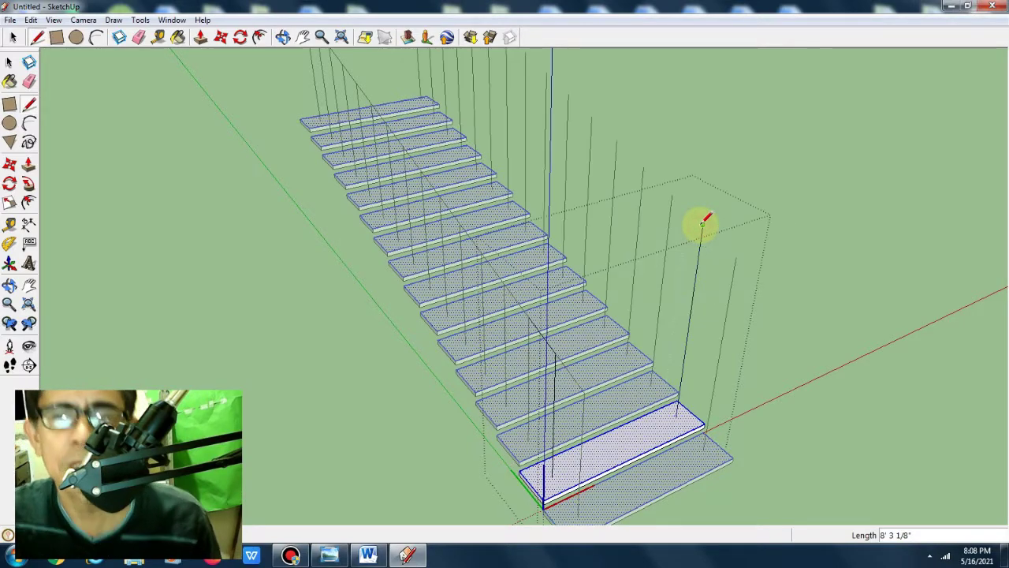
pyautogui.click(674, 194)
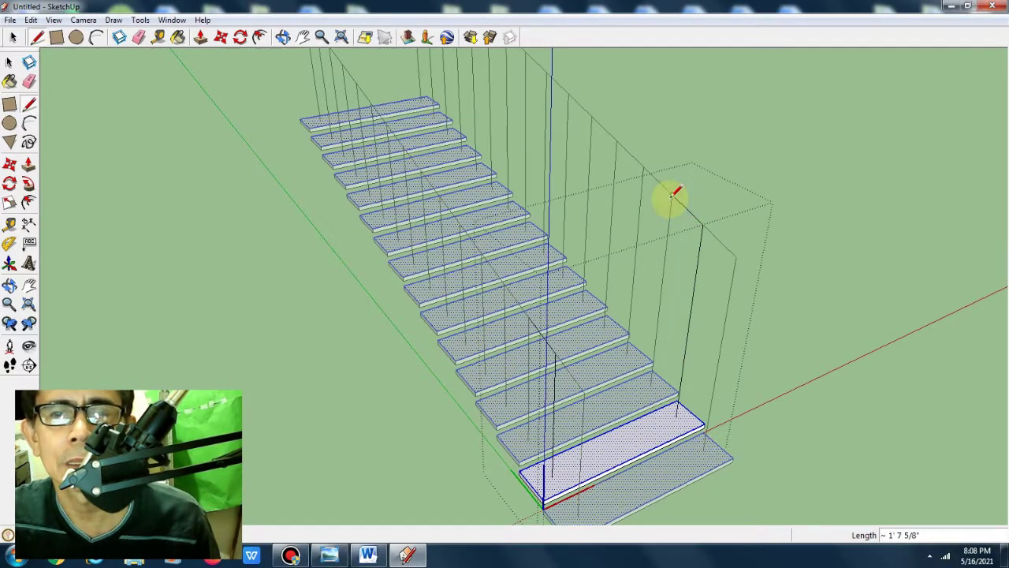
pyautogui.click(10, 287)
pyautogui.moveTo(248, 376)
pyautogui.mouseDown()
pyautogui.moveTo(367, 288)
pyautogui.moveTo(515, 249)
pyautogui.mouseUp()
pyautogui.moveTo(712, 315)
pyautogui.mouseDown()
pyautogui.moveTo(350, 355)
pyautogui.moveTo(576, 309)
pyautogui.moveTo(450, 415)
pyautogui.moveTo(507, 388)
pyautogui.mouseUp()
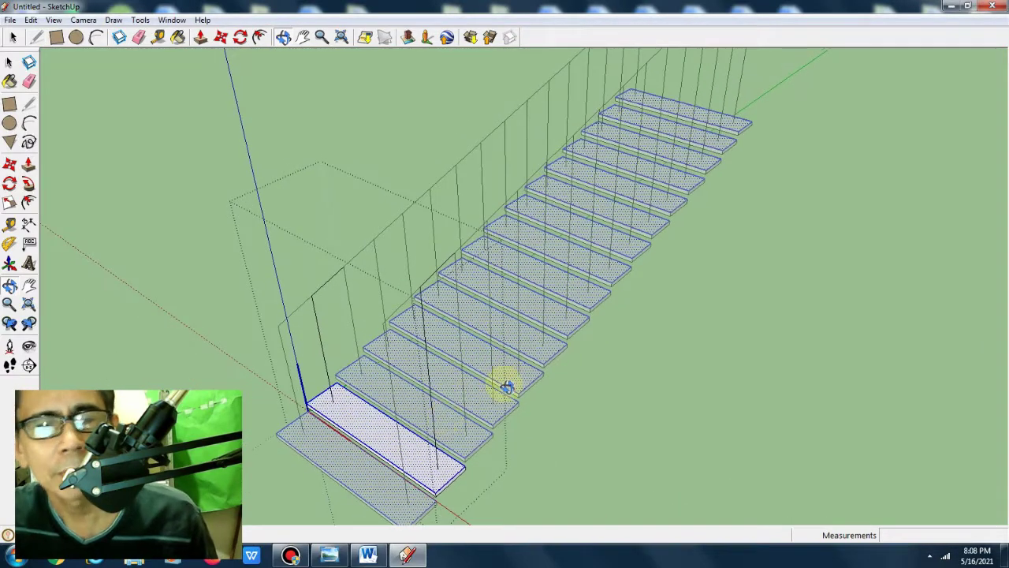
pyautogui.scroll(3, 399, 356)
pyautogui.scroll(2, 399, 356)
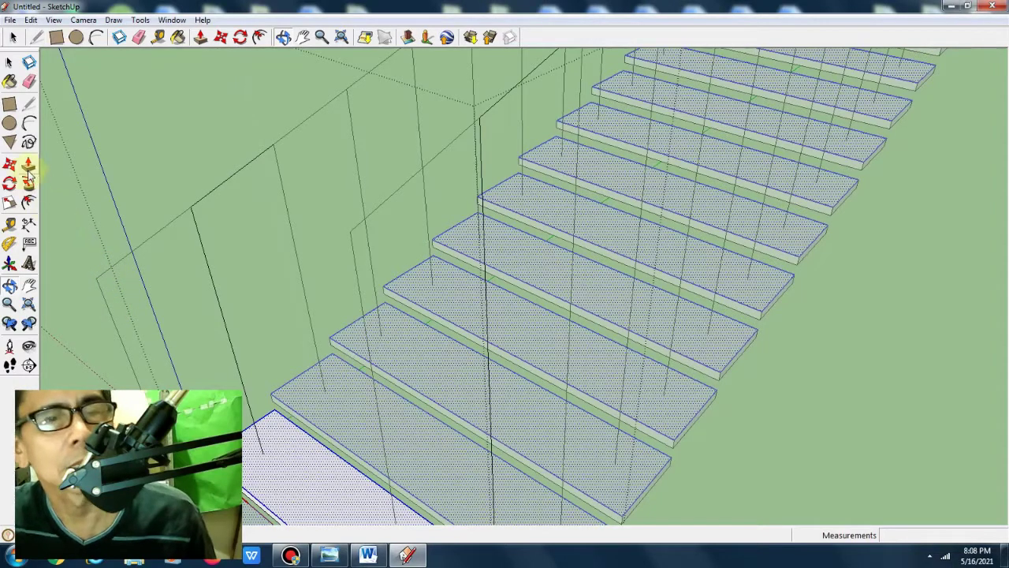
# Draw a small circle profile on the first step at the foot of a baluster
pyautogui.click(28, 285)
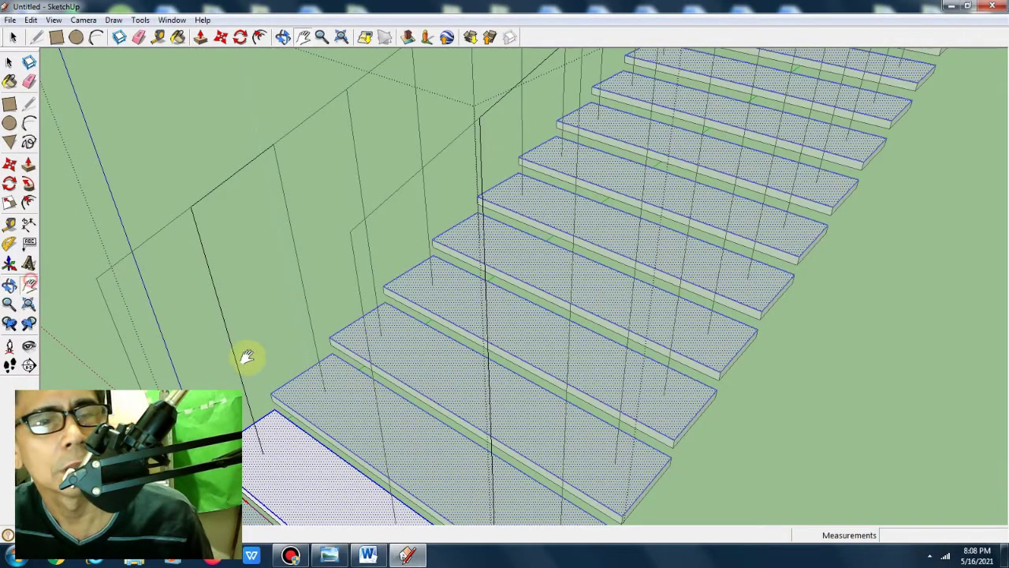
pyautogui.moveTo(247, 356); pyautogui.dragTo(308, 308)
pyautogui.click(10, 123)
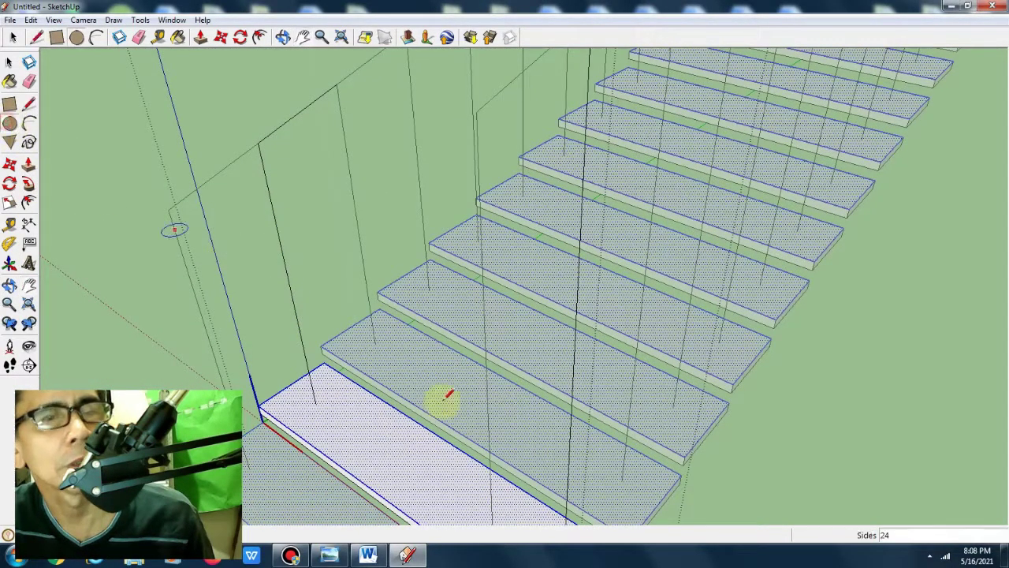
pyautogui.scroll(2, 317, 402)
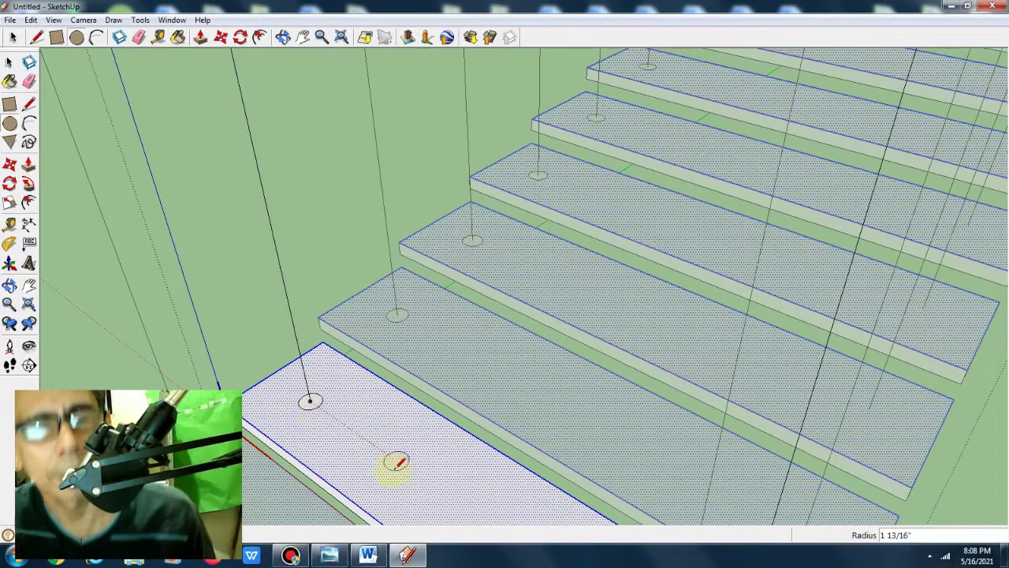
pyautogui.scroll(-1, 397, 463)
pyautogui.scroll(-1, 394, 463)
pyautogui.scroll(-2, 393, 464)
pyautogui.scroll(-2, 392, 465)
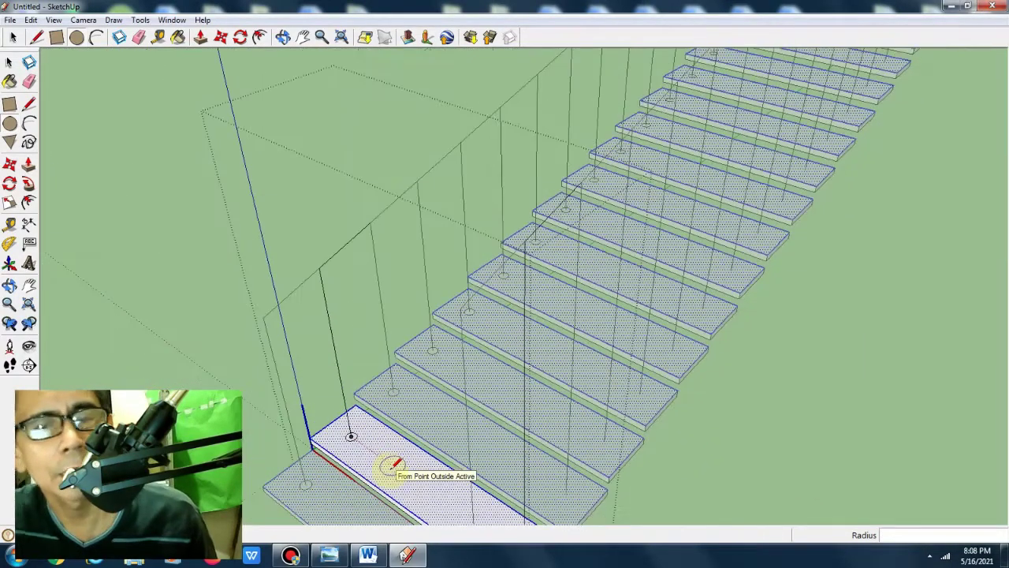
pyautogui.scroll(-1, 392, 465)
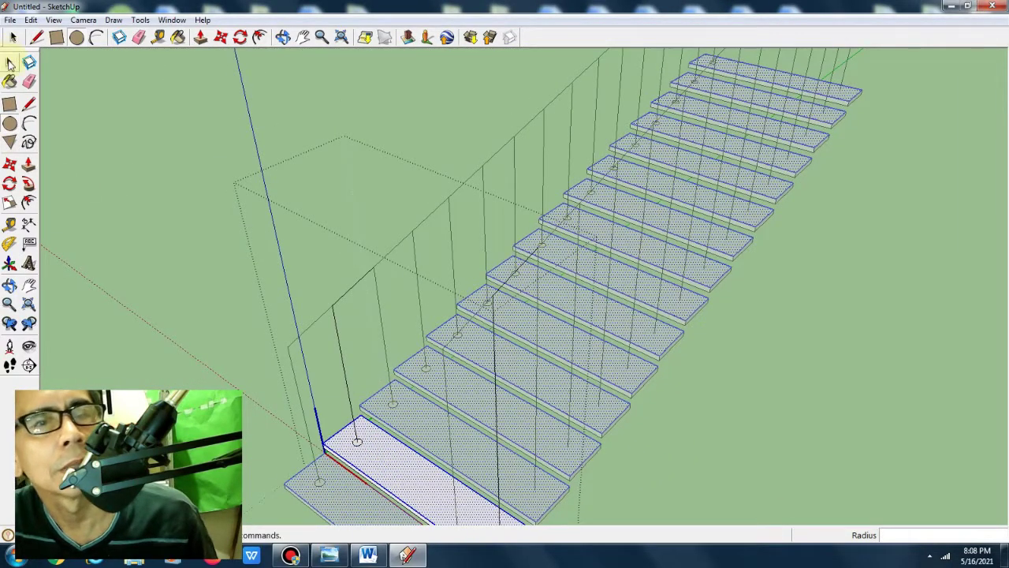
# Select the baluster and rail lines and sweep the circle along them with Follow Me
pyautogui.click(11, 64)
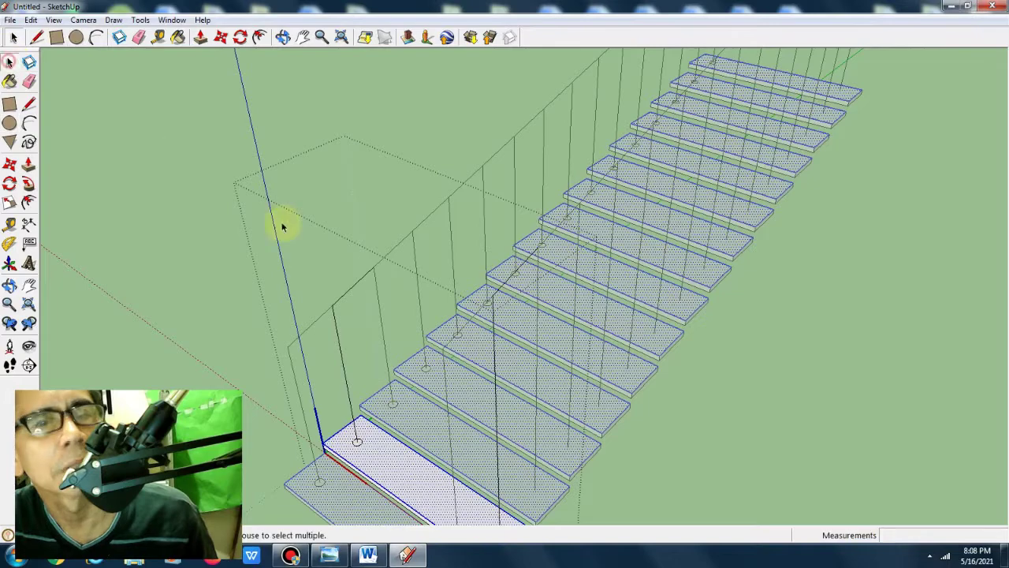
pyautogui.click(344, 373)
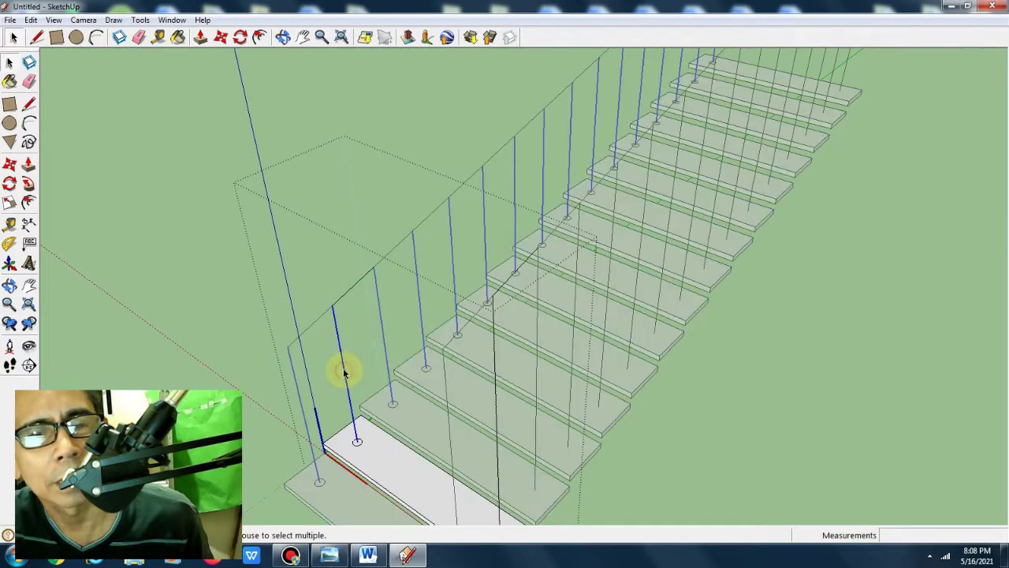
pyautogui.keyDown('ctrl'); pyautogui.click(355, 289); pyautogui.keyUp('ctrl')
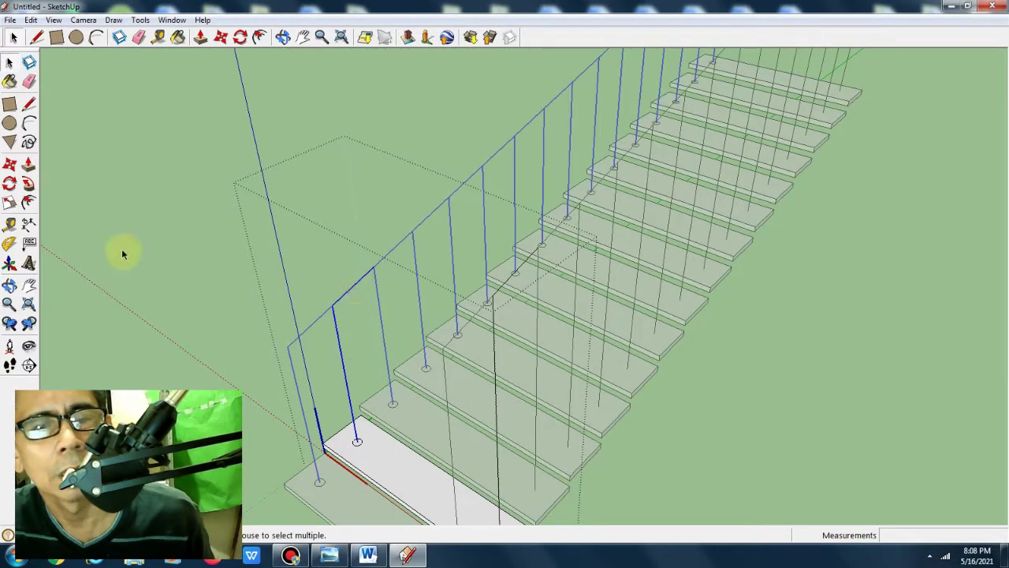
pyautogui.click(30, 184)
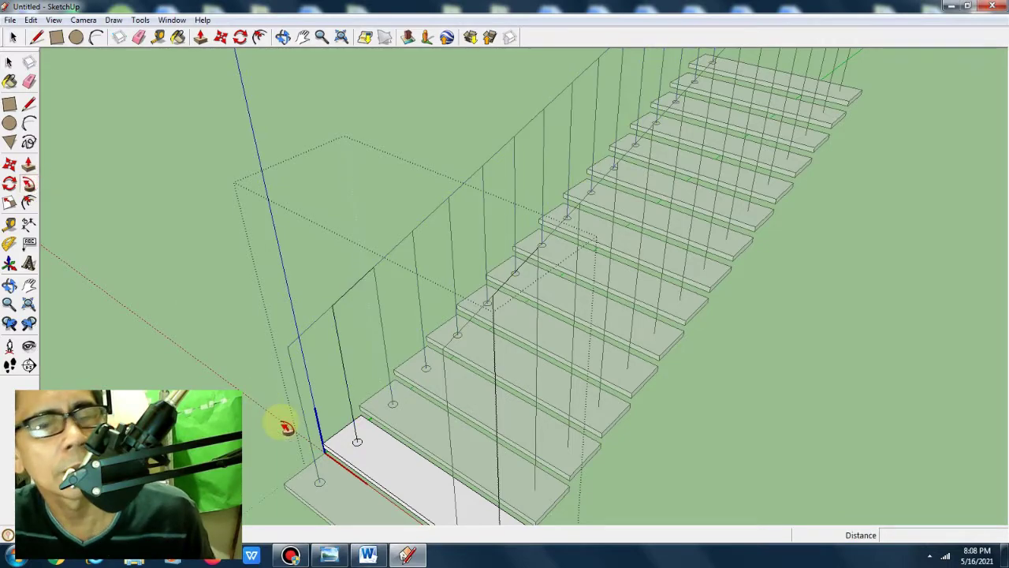
pyautogui.click(359, 444)
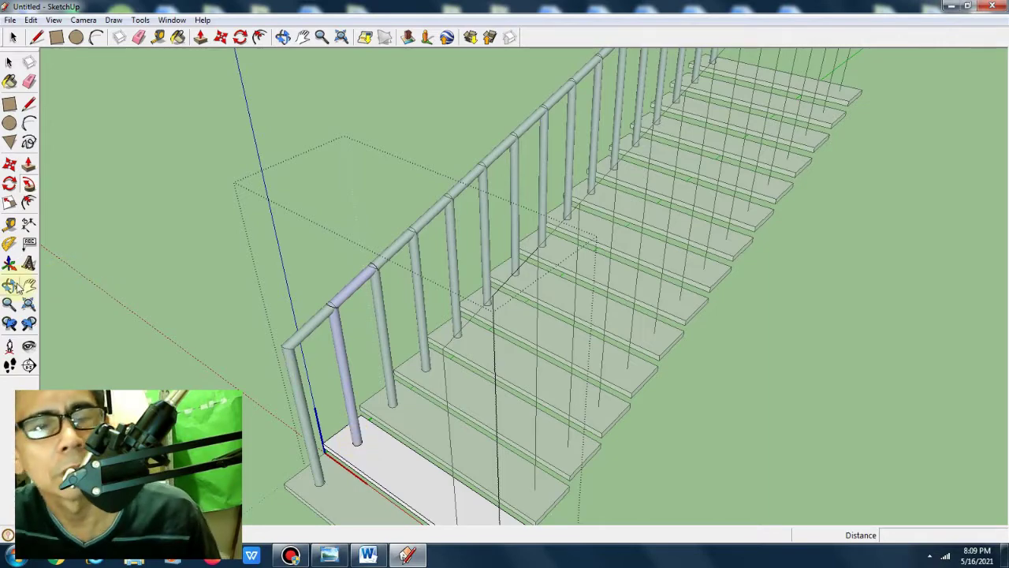
pyautogui.click(9, 285)
pyautogui.moveTo(299, 354); pyautogui.dragTo(370, 370)
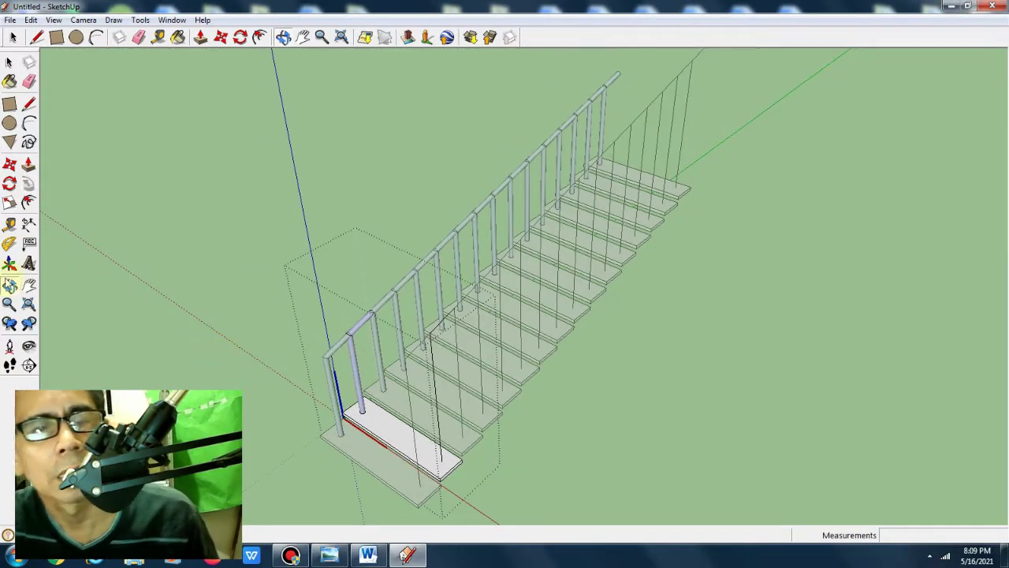
# Draw a circle at the base of the far side's post on the first step and select its post and rail lines
pyautogui.click(10, 284)
pyautogui.moveTo(315, 356)
pyautogui.mouseDown()
pyautogui.moveTo(739, 390)
pyautogui.moveTo(390, 338)
pyautogui.mouseUp()
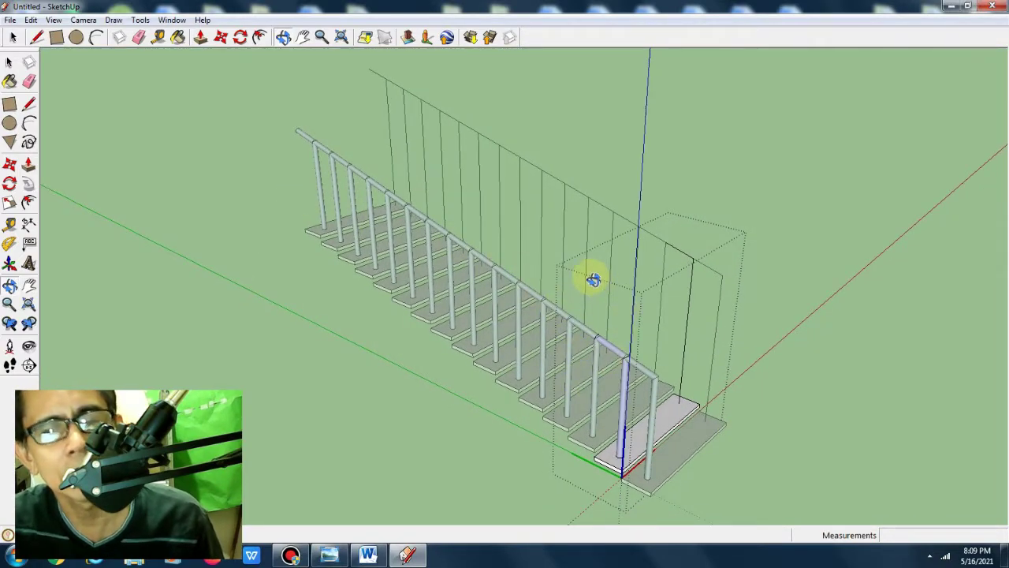
pyautogui.scroll(2, 787, 372)
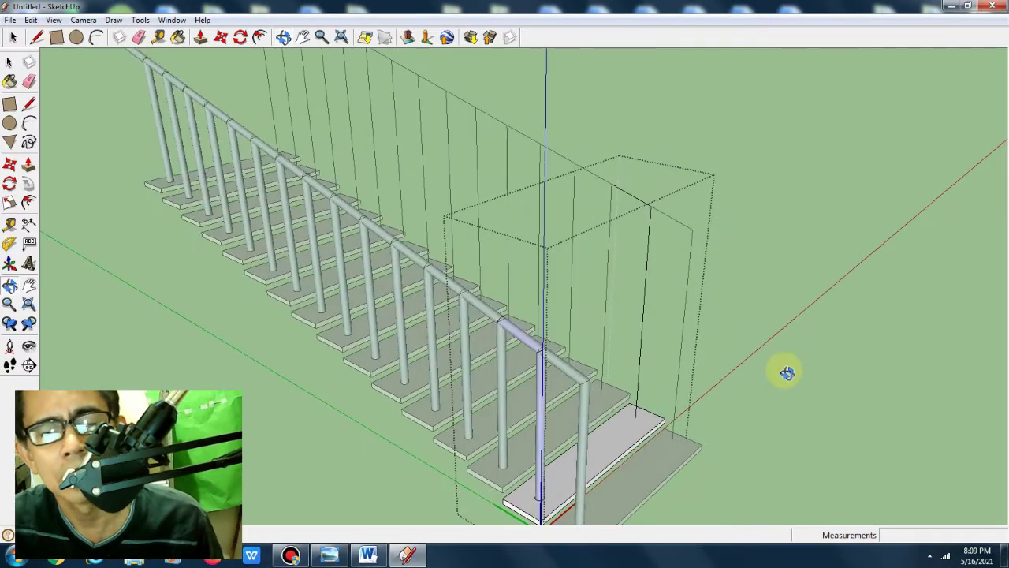
pyautogui.scroll(1, 787, 372)
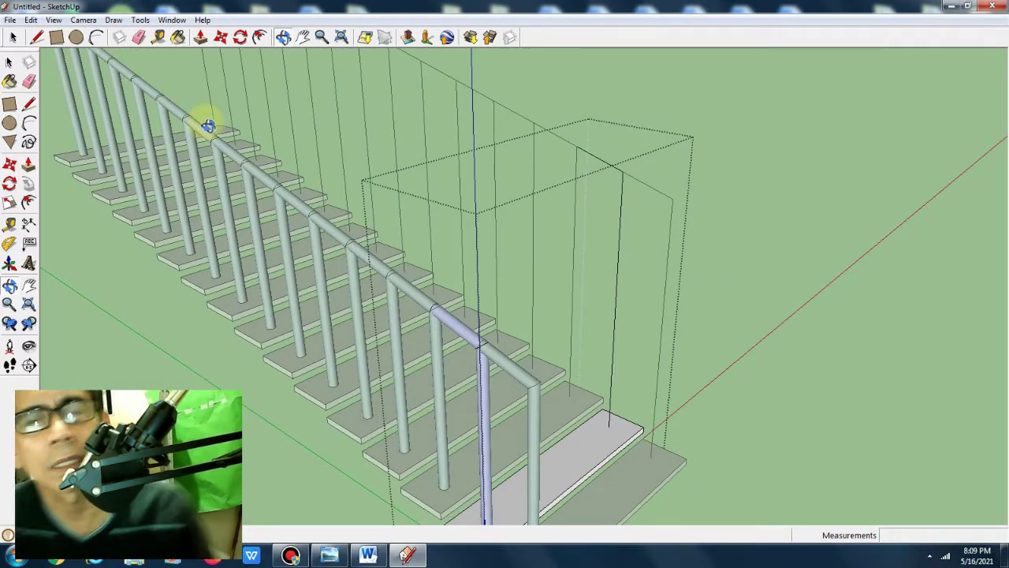
pyautogui.click(10, 124)
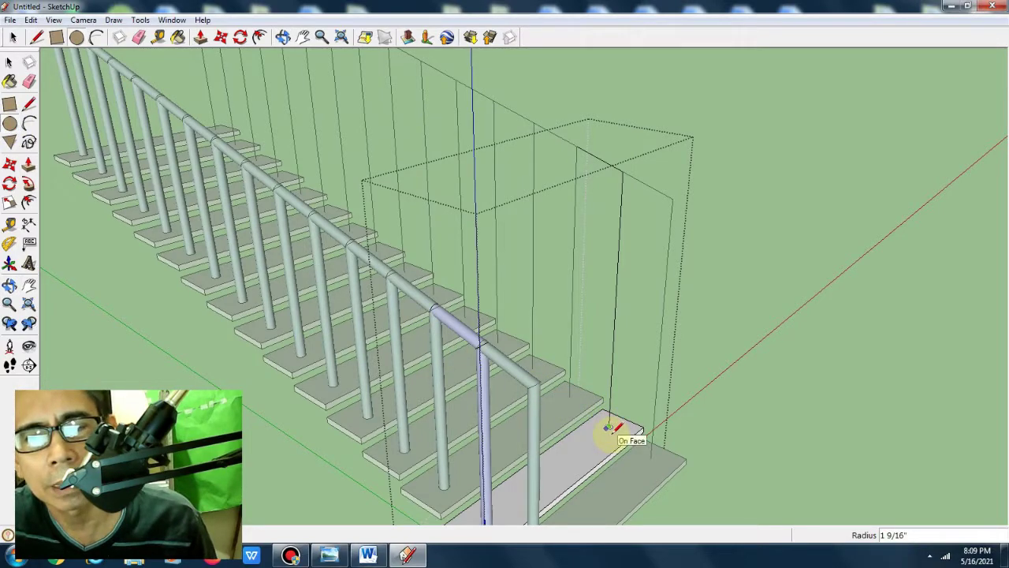
pyautogui.click(613, 431)
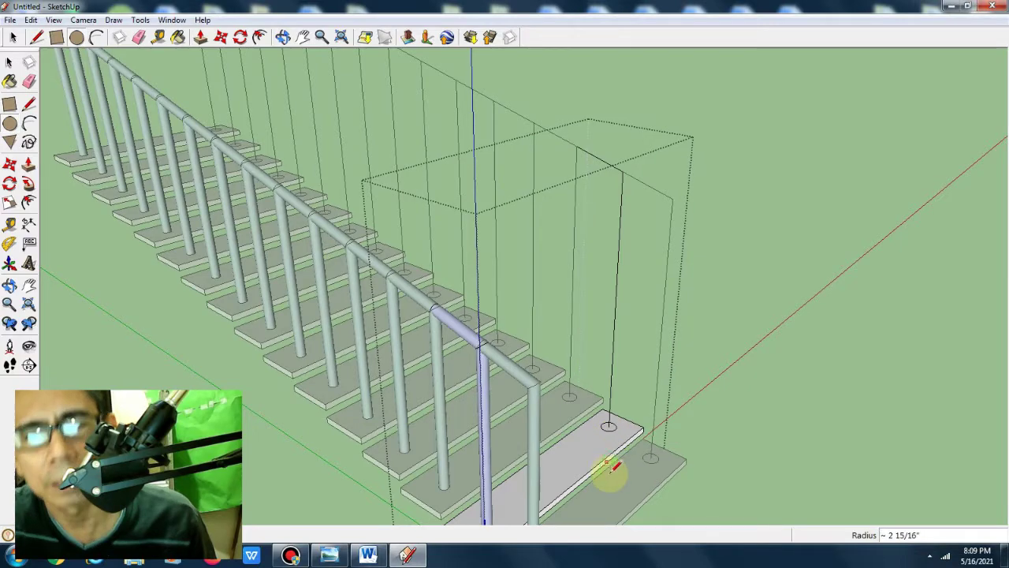
pyautogui.click(9, 62)
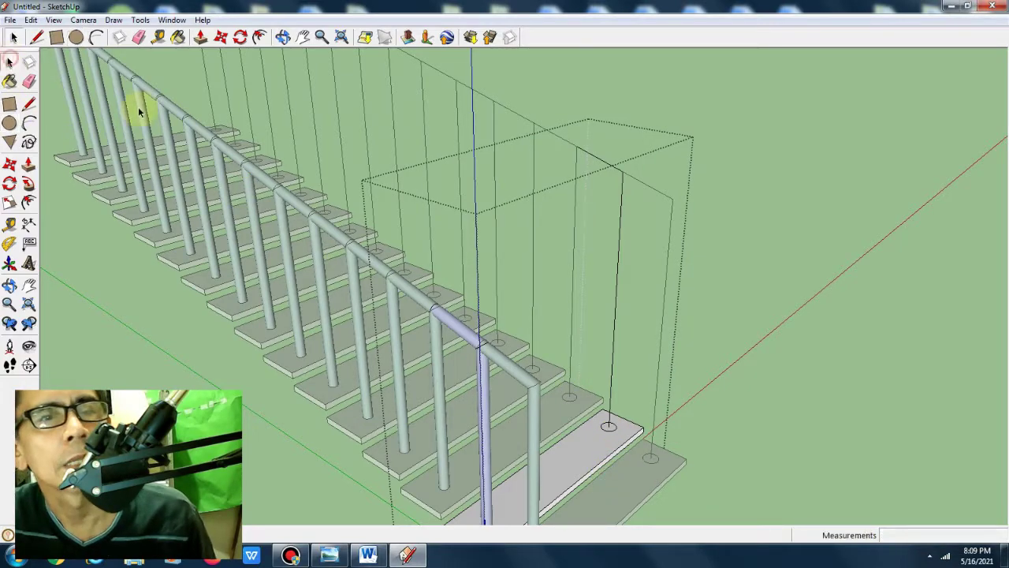
pyautogui.click(613, 321)
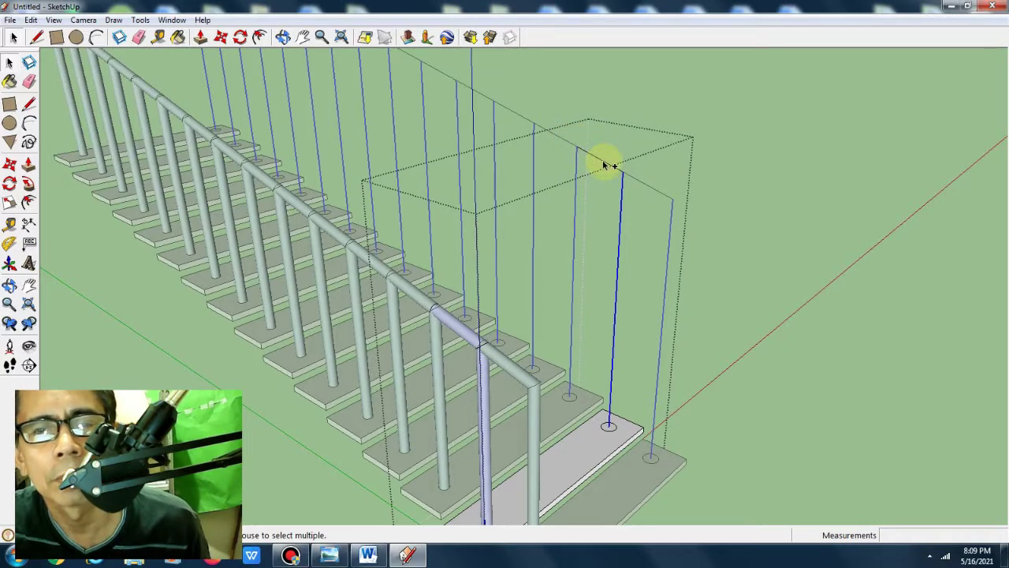
# Sweep the circle along the far side's post and rail lines with Follow Me
pyautogui.scroll(2, 647, 264)
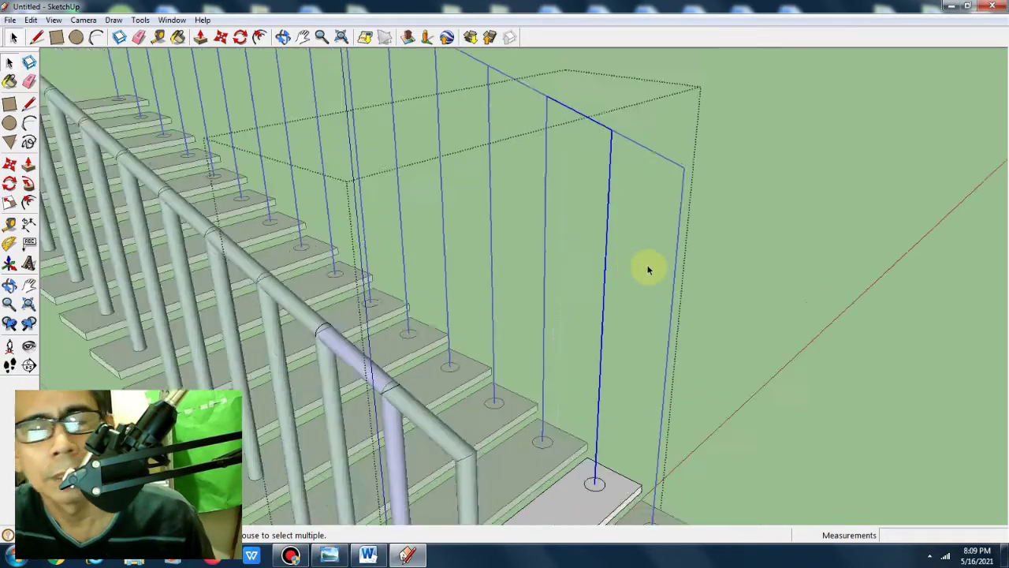
pyautogui.scroll(2, 646, 264)
pyautogui.click(29, 284)
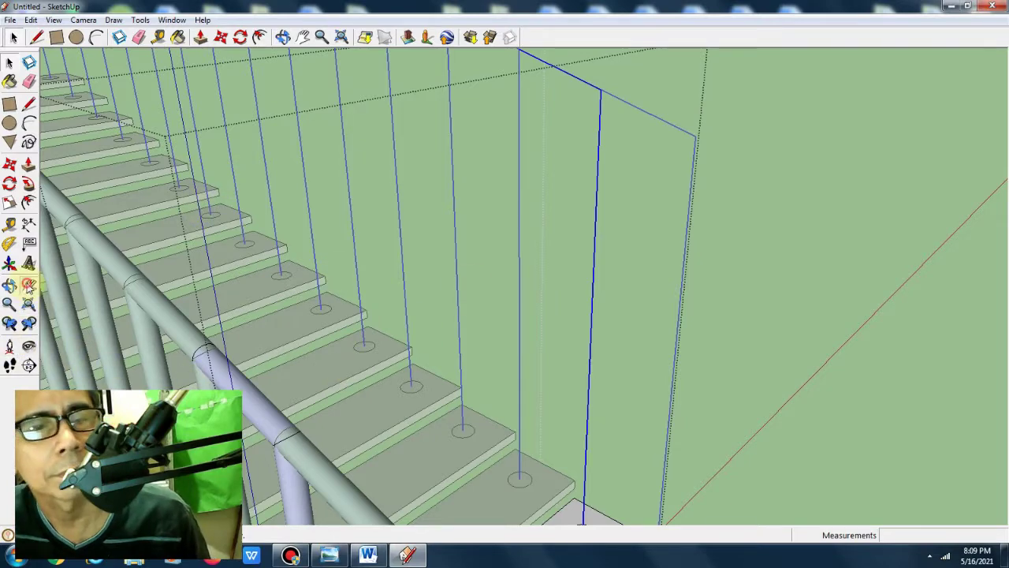
pyautogui.moveTo(488, 394); pyautogui.dragTo(486, 272)
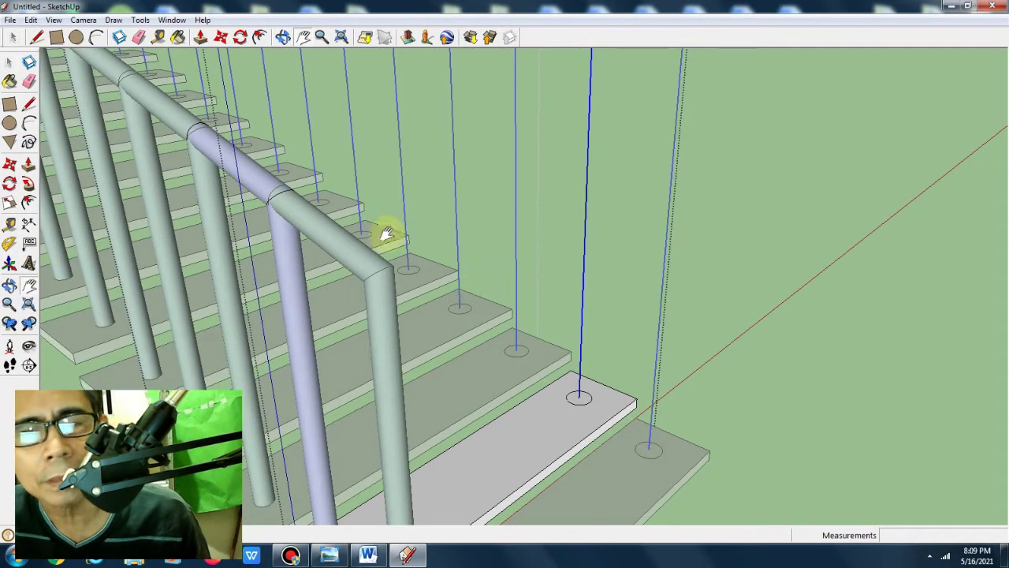
pyautogui.click(28, 183)
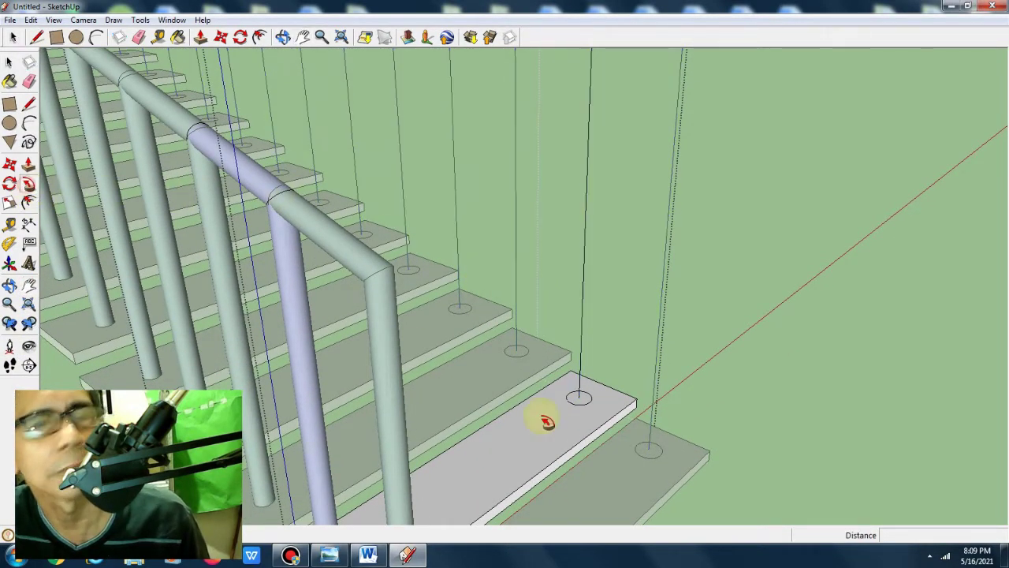
pyautogui.click(581, 399)
# Zoom out, orbit and pan to view both tubular railings together
pyautogui.scroll(-3, 583, 401)
pyautogui.scroll(-3, 584, 400)
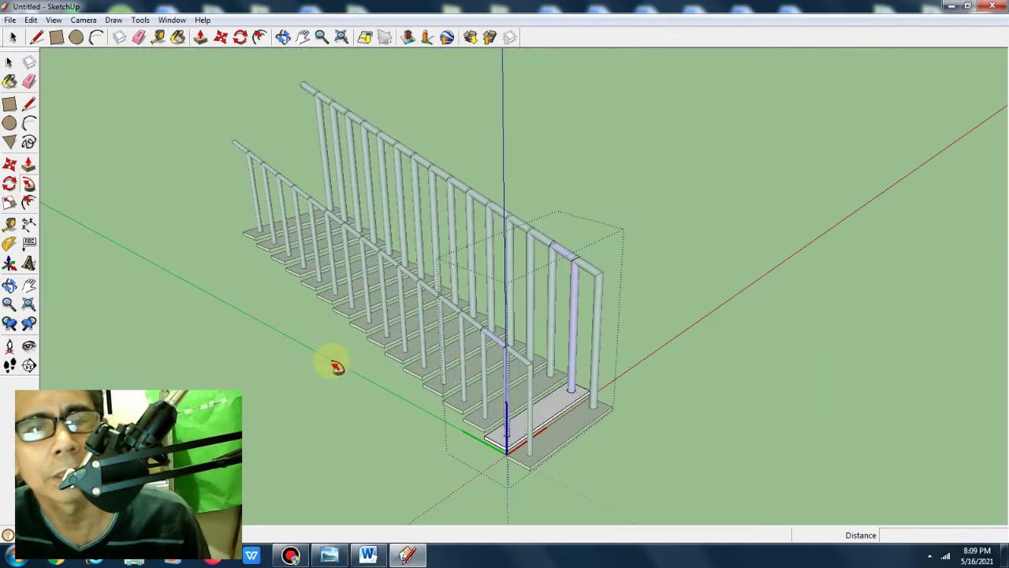
pyautogui.click(9, 285)
pyautogui.moveTo(920, 459)
pyautogui.mouseDown()
pyautogui.moveTo(359, 540)
pyautogui.moveTo(12, 439)
pyautogui.mouseUp()
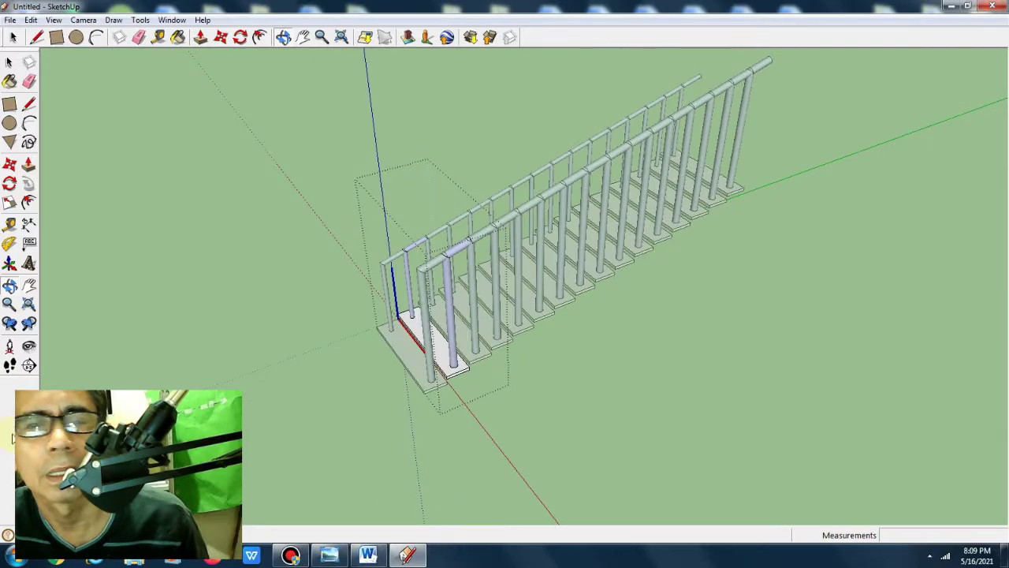
pyautogui.click(29, 285)
pyautogui.moveTo(762, 291)
pyautogui.mouseDown()
pyautogui.moveTo(541, 329)
pyautogui.moveTo(548, 350)
pyautogui.mouseUp()
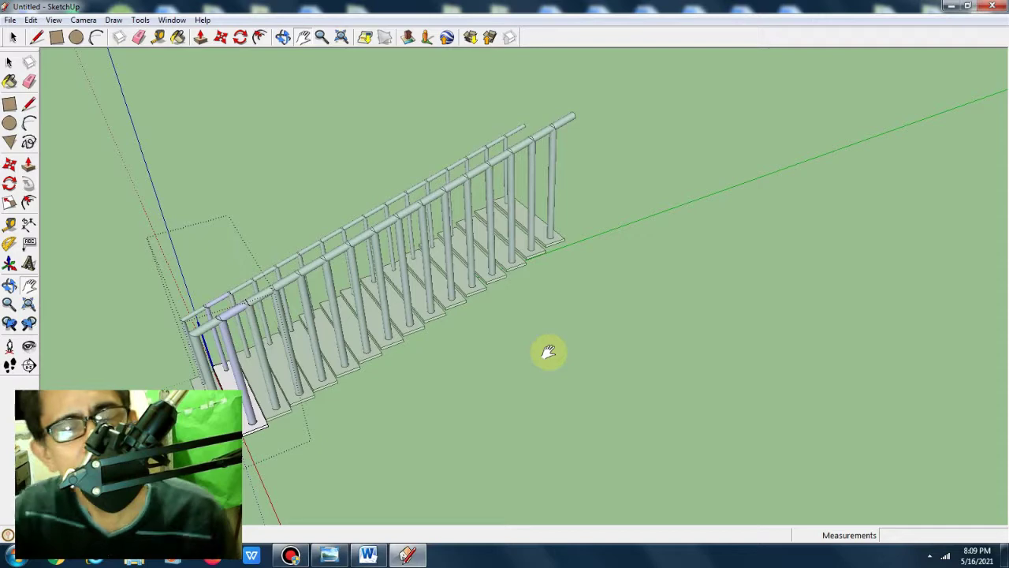
pyautogui.moveTo(395, 344); pyautogui.dragTo(410, 334)
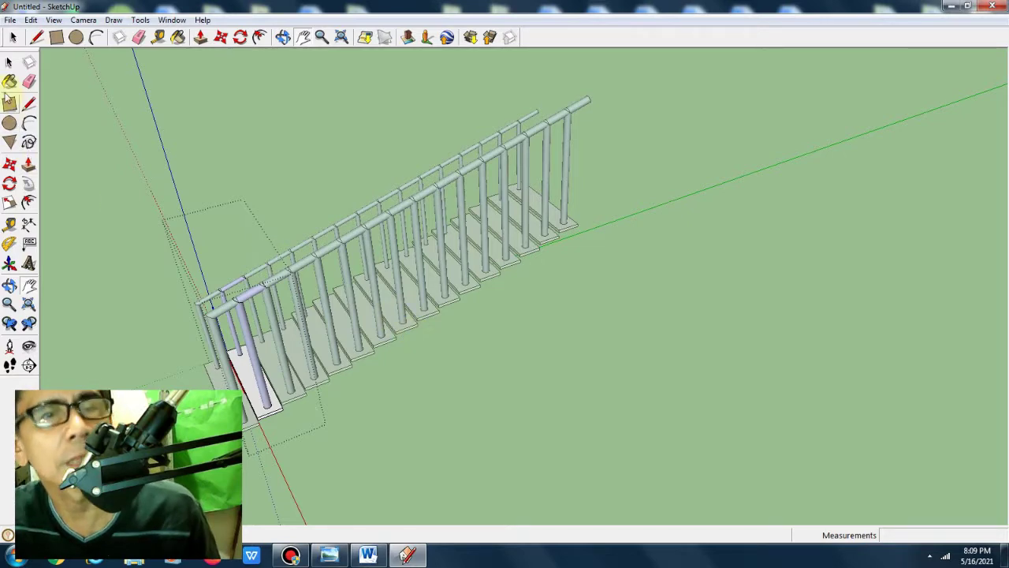
pyautogui.click(8, 65)
pyautogui.moveTo(629, 71); pyautogui.dragTo(271, 387)
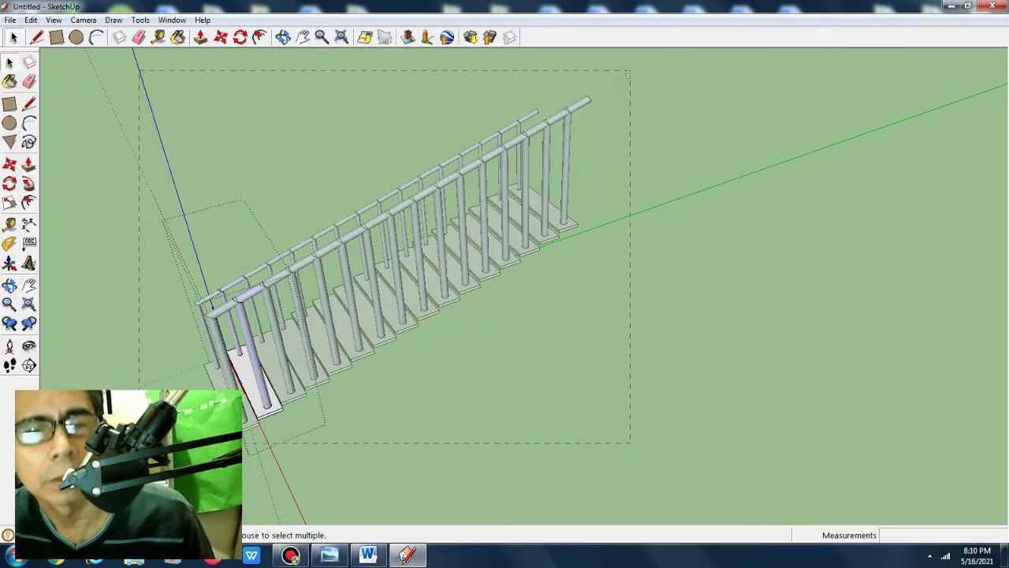
pyautogui.moveTo(139, 442); pyautogui.dragTo(139, 443)
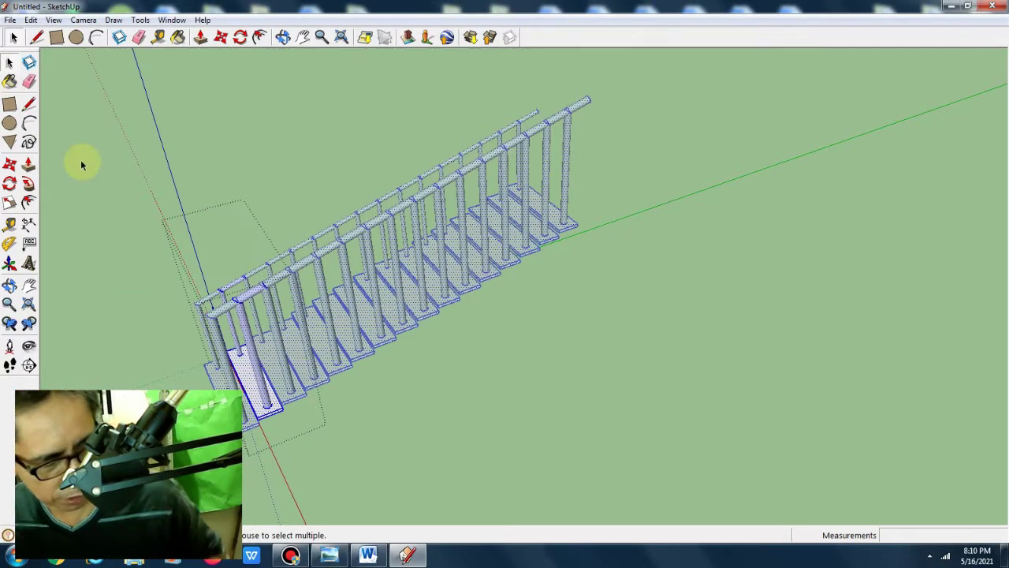
pyautogui.hotkey('ctrl', 'v')
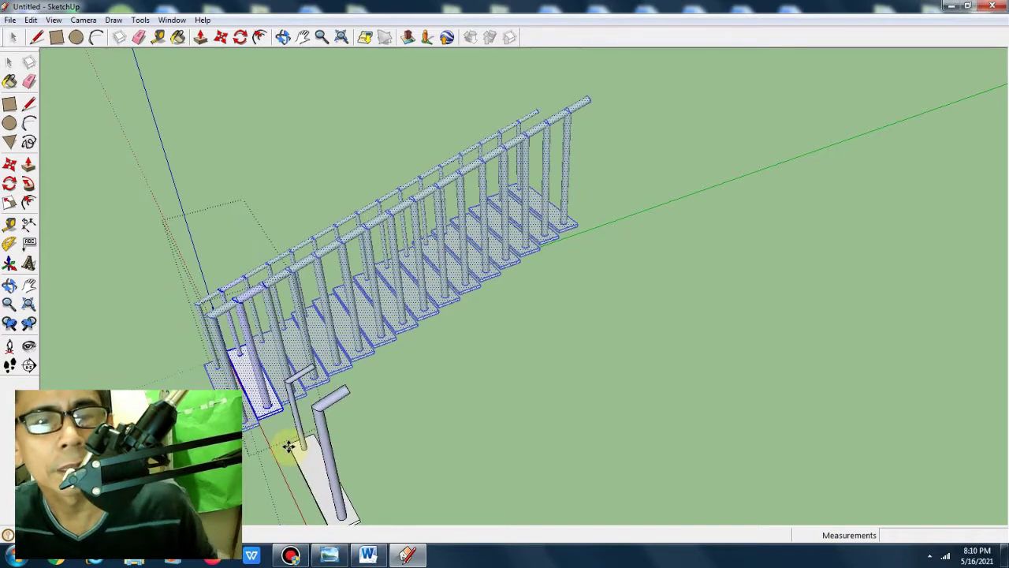
pyautogui.press('Escape')
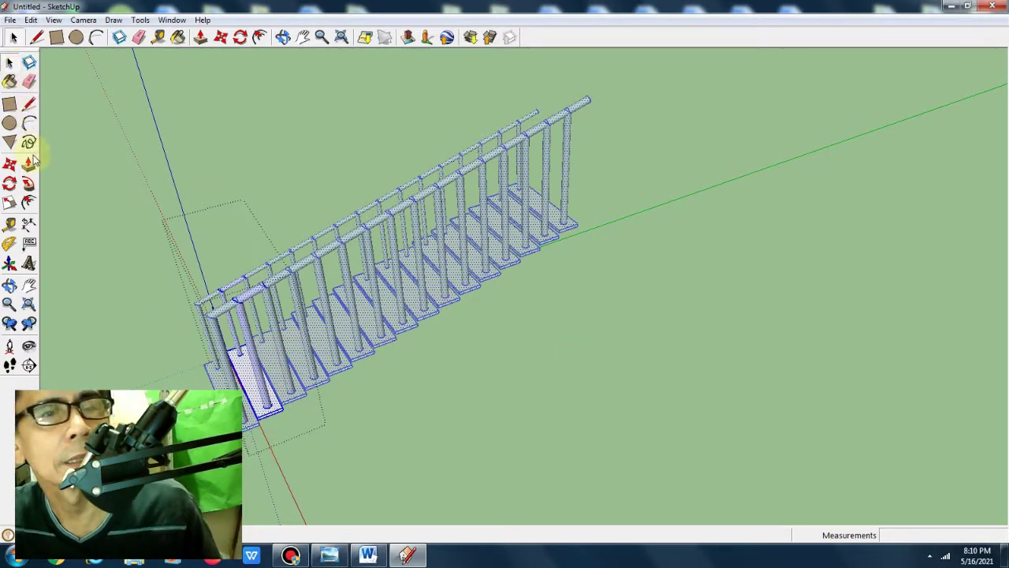
pyautogui.click(30, 103)
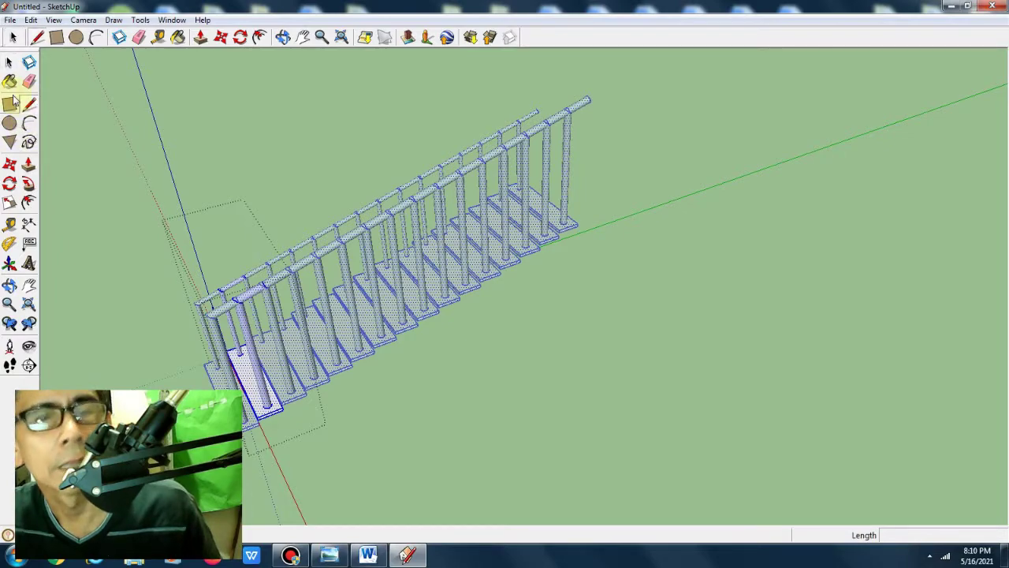
pyautogui.click(9, 63)
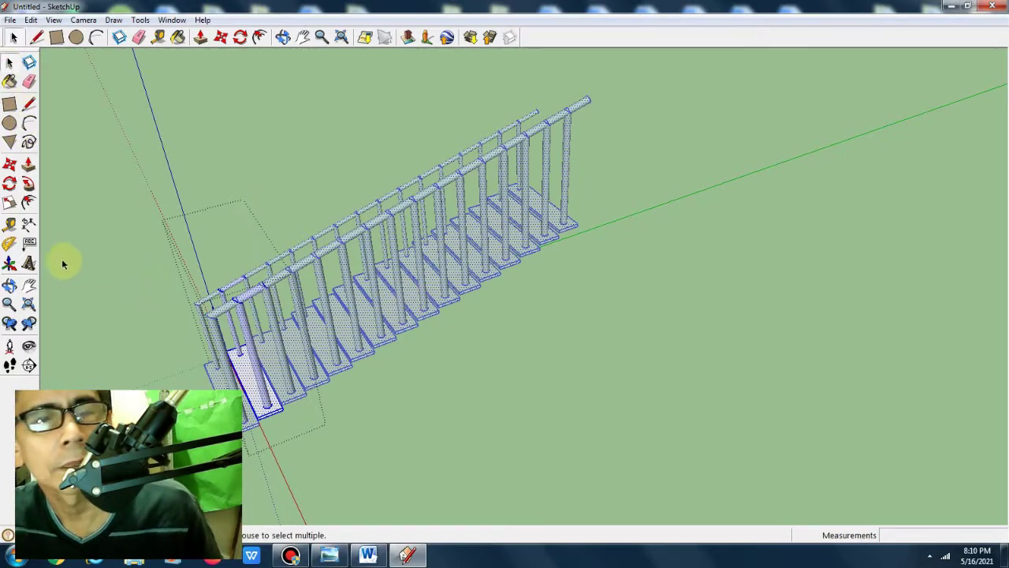
pyautogui.click(29, 164)
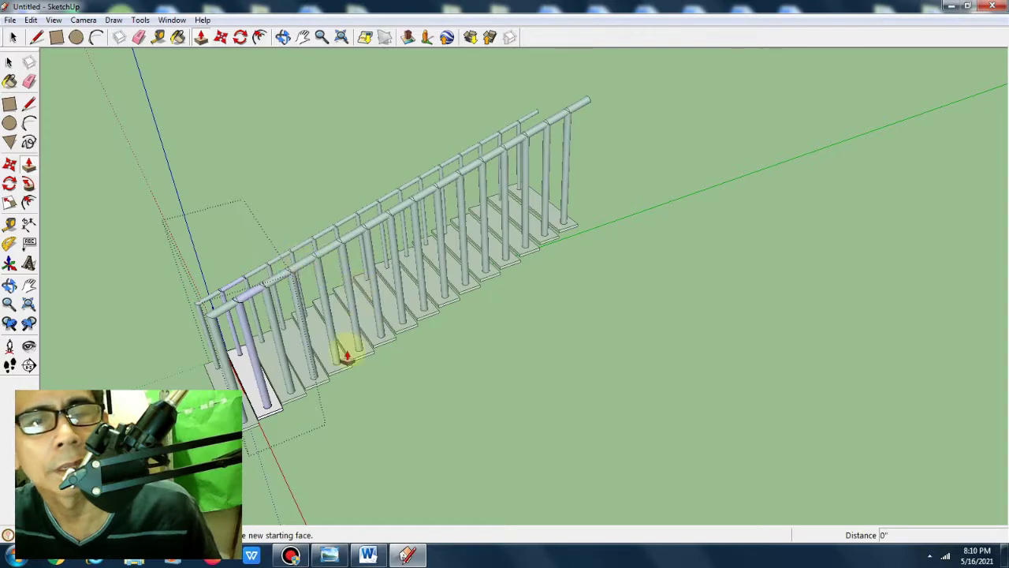
# Exit the stair group and select the lower step sections of the railed staircase
pyautogui.click(10, 64)
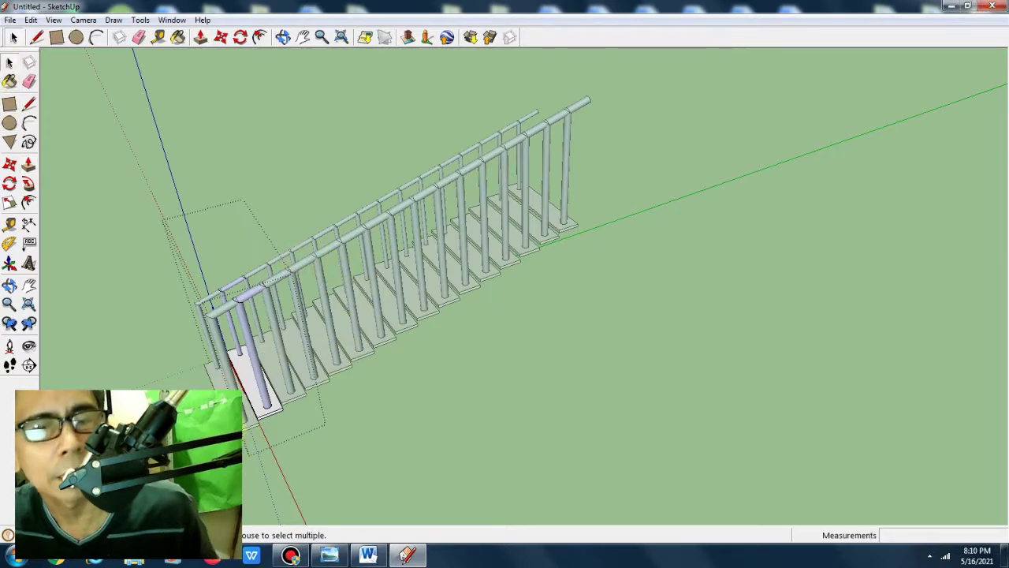
pyautogui.press('Escape')
pyautogui.click(224, 339)
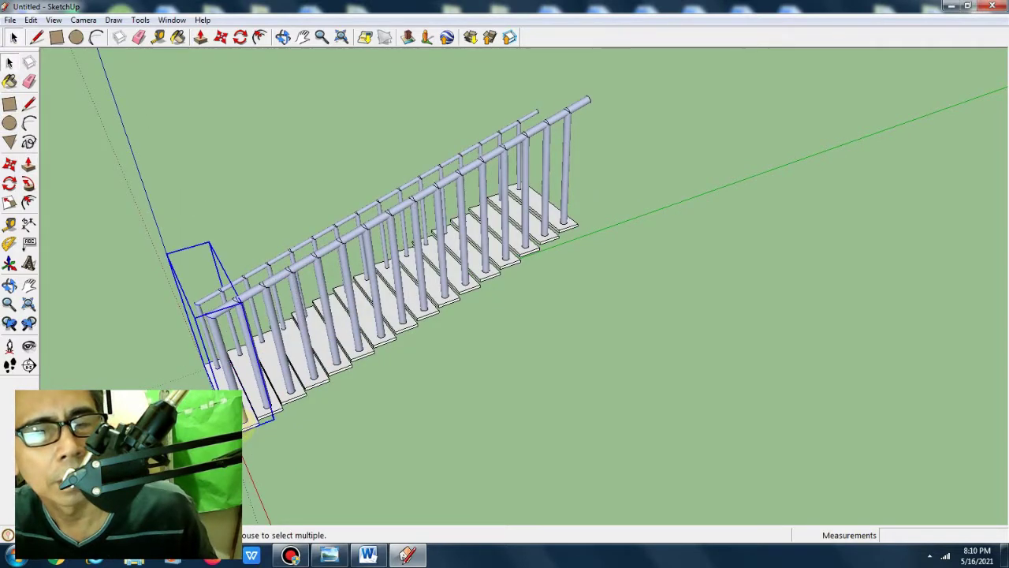
pyautogui.keyDown('ctrl'); pyautogui.click(298, 405); pyautogui.keyUp('ctrl')
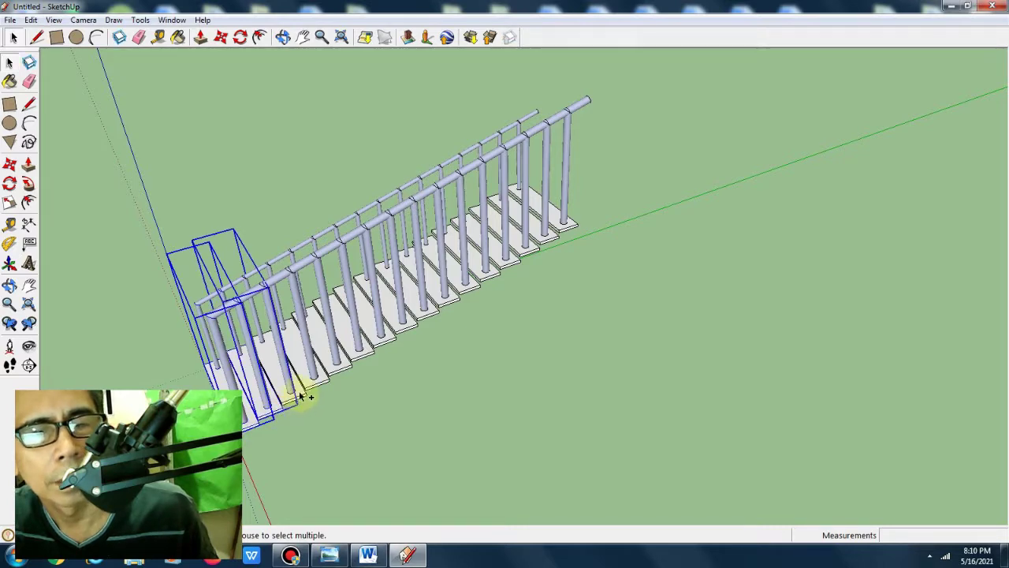
pyautogui.keyDown('ctrl'); pyautogui.click(322, 386); pyautogui.keyUp('ctrl')
pyautogui.keyDown('ctrl'); pyautogui.click(351, 376); pyautogui.keyUp('ctrl')
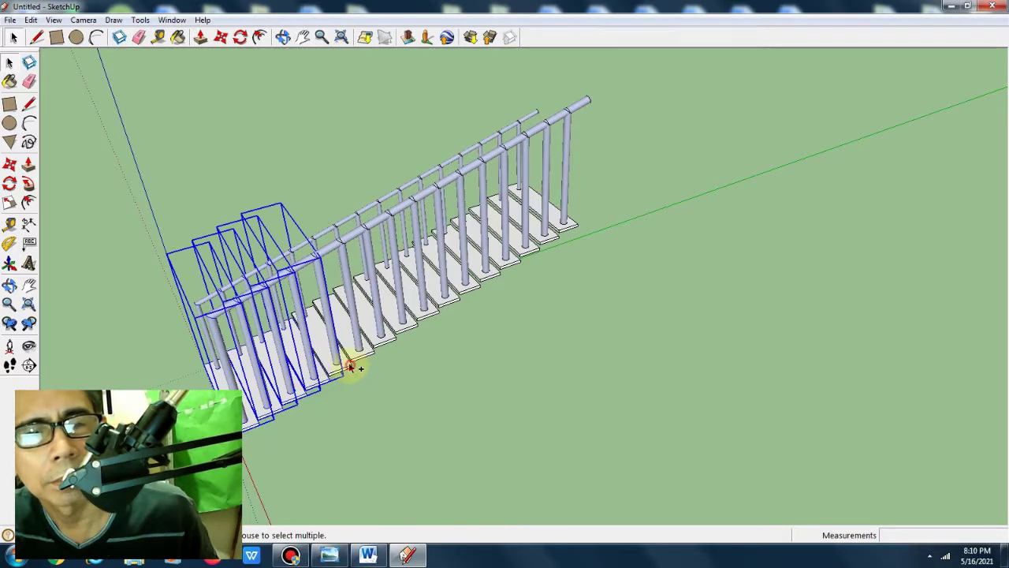
pyautogui.keyDown('ctrl'); pyautogui.click(352, 366); pyautogui.keyUp('ctrl')
pyautogui.keyDown('ctrl'); pyautogui.click(385, 344); pyautogui.keyUp('ctrl')
pyautogui.keyDown('ctrl'); pyautogui.click(406, 335); pyautogui.keyUp('ctrl')
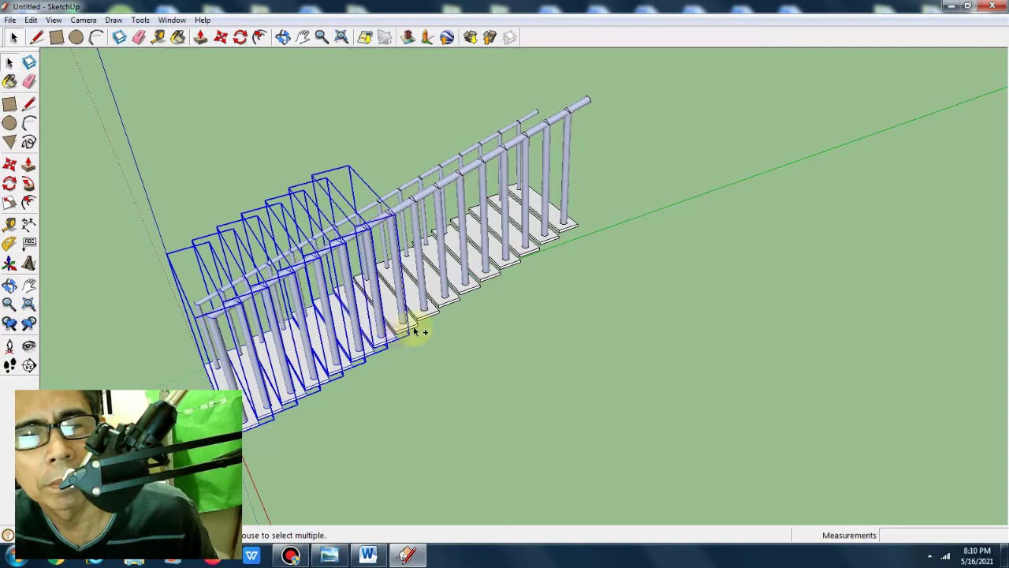
# Add the remaining upper step sections, up to the topmost, to the selection
pyautogui.keyDown('ctrl'); pyautogui.click(425, 320); pyautogui.keyUp('ctrl')
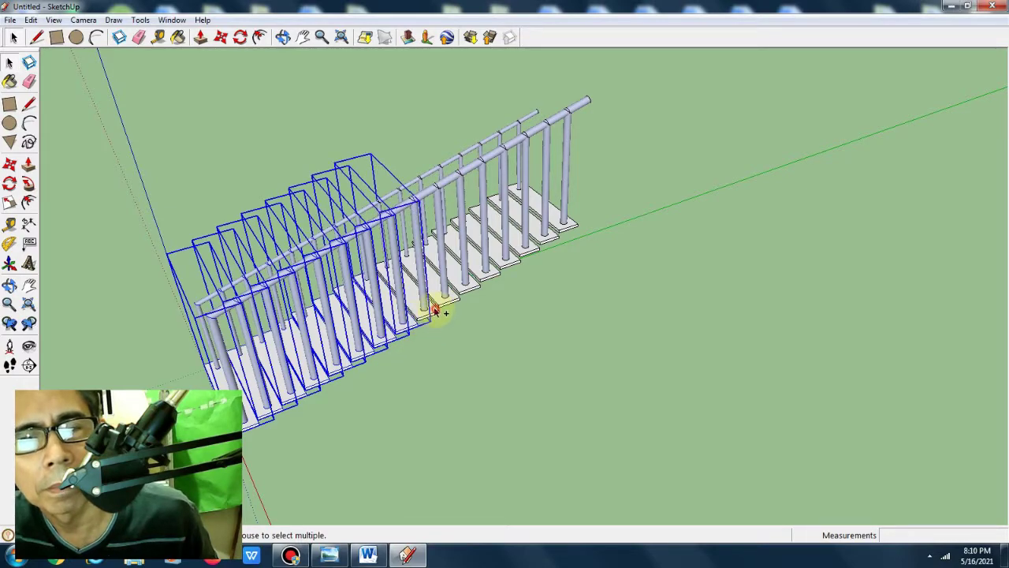
pyautogui.keyDown('ctrl'); pyautogui.click(434, 310); pyautogui.keyUp('ctrl')
pyautogui.keyDown('ctrl'); pyautogui.click(456, 301); pyautogui.keyUp('ctrl')
pyautogui.keyDown('ctrl'); pyautogui.click(485, 284); pyautogui.keyUp('ctrl')
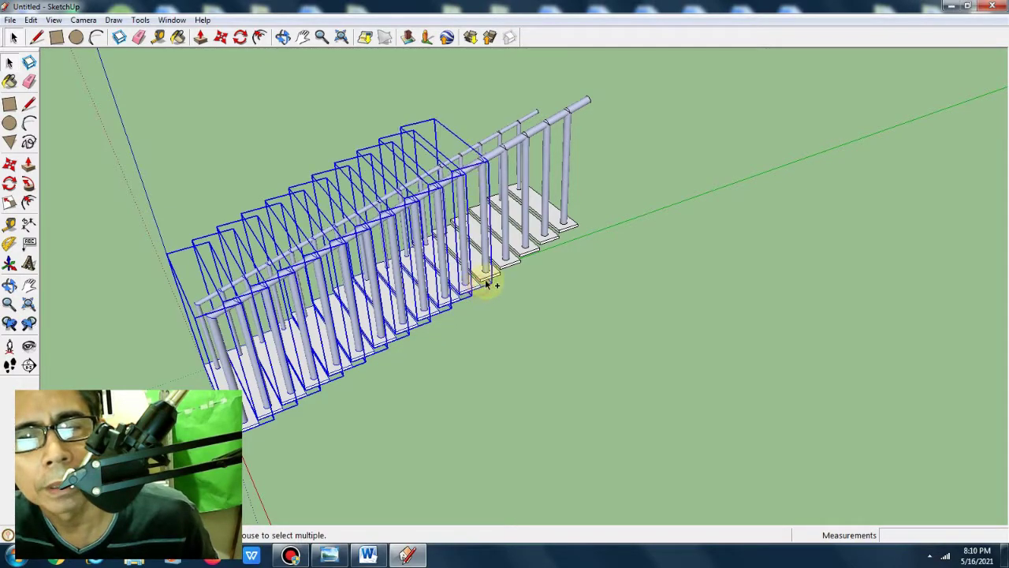
pyautogui.keyDown('ctrl'); pyautogui.click(511, 266); pyautogui.keyUp('ctrl')
pyautogui.keyDown('ctrl'); pyautogui.click(535, 254); pyautogui.keyUp('ctrl')
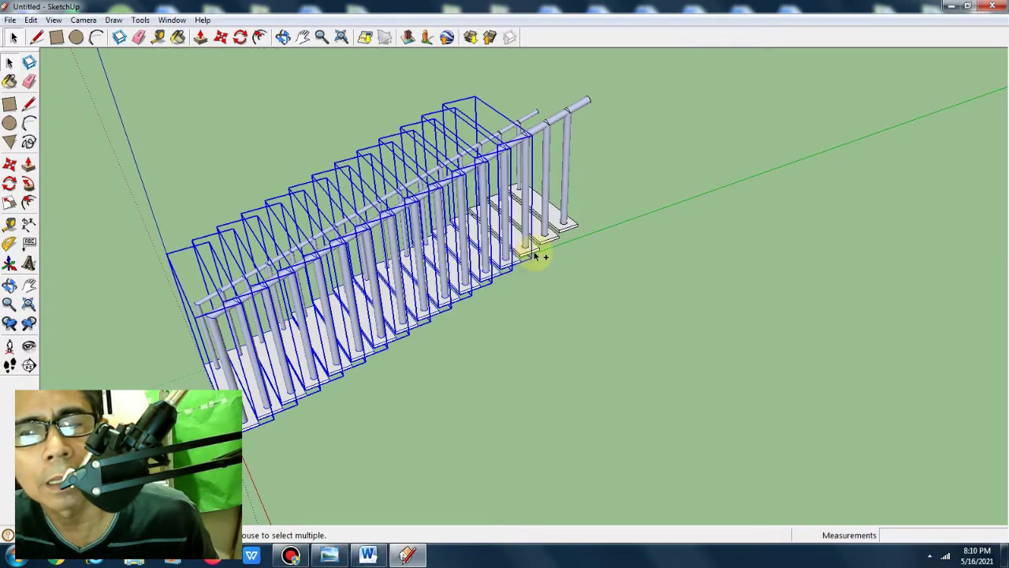
pyautogui.keyDown('ctrl'); pyautogui.click(552, 243); pyautogui.keyUp('ctrl')
pyautogui.keyDown('ctrl'); pyautogui.click(567, 229); pyautogui.keyUp('ctrl')
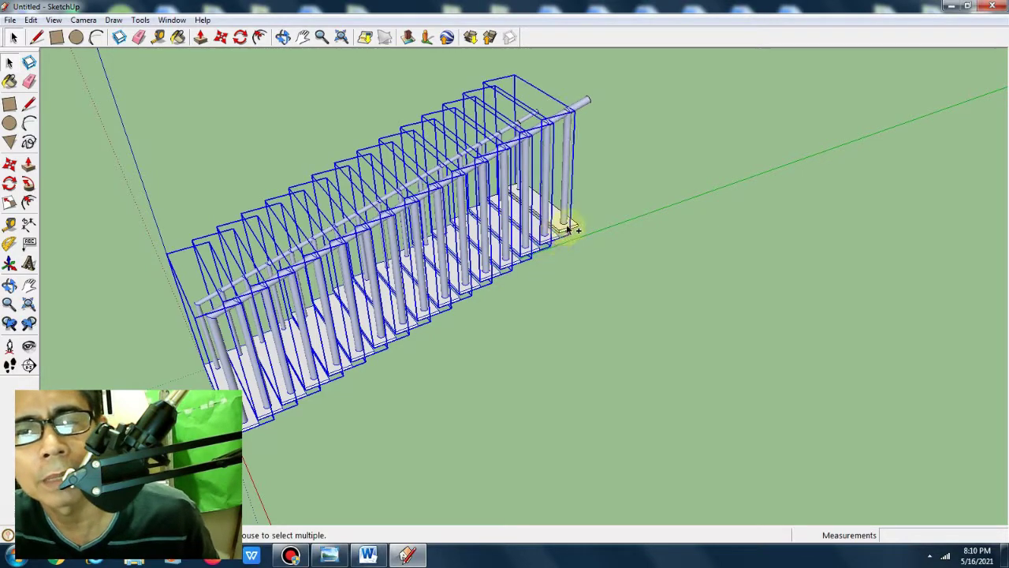
pyautogui.keyDown('ctrl'); pyautogui.click(576, 228); pyautogui.keyUp('ctrl')
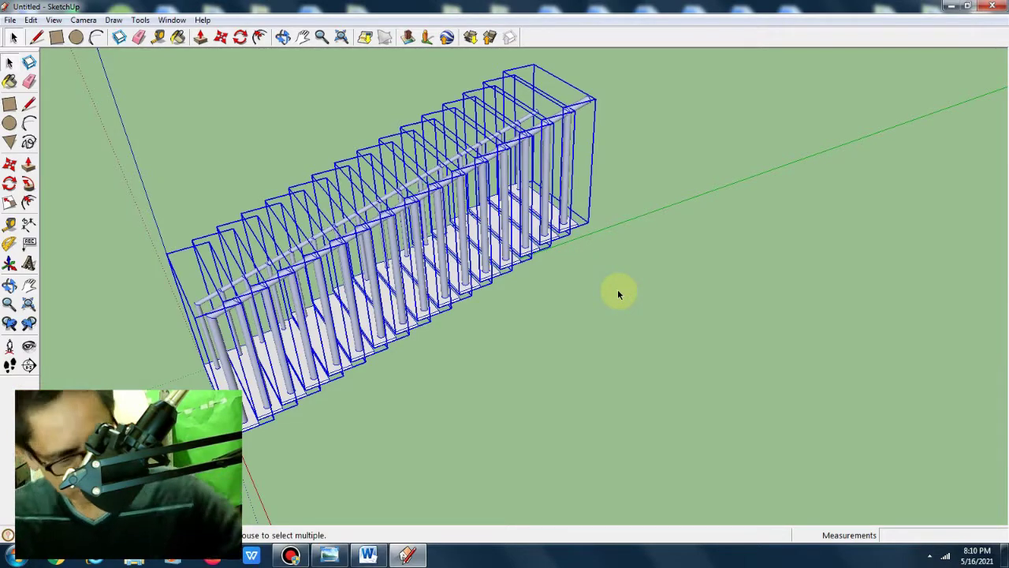
# Copy the selected railed staircase with Move and Ctrl, placing it parallel beside the original
pyautogui.press('m')
pyautogui.click(617, 290)
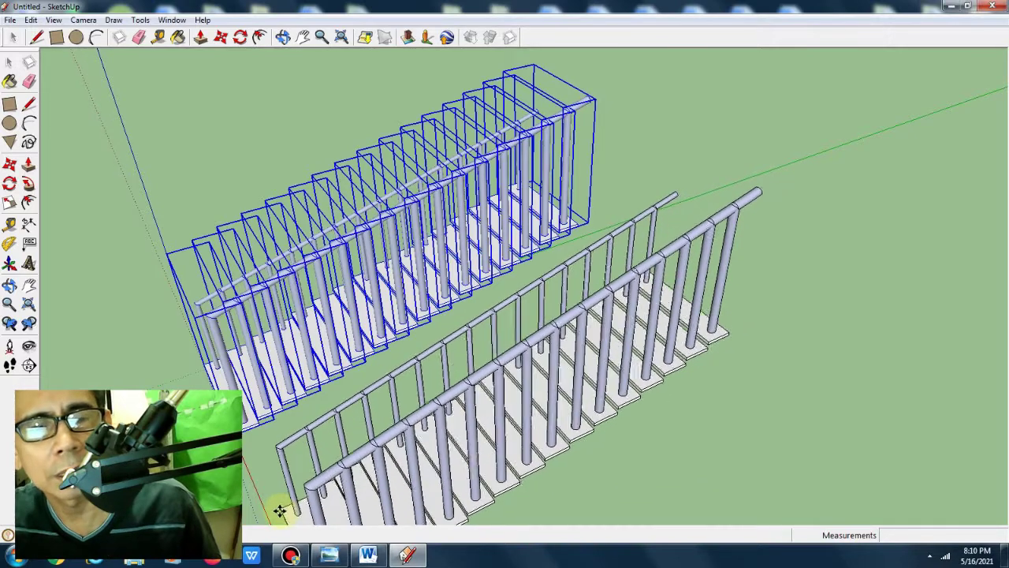
pyautogui.click(271, 514)
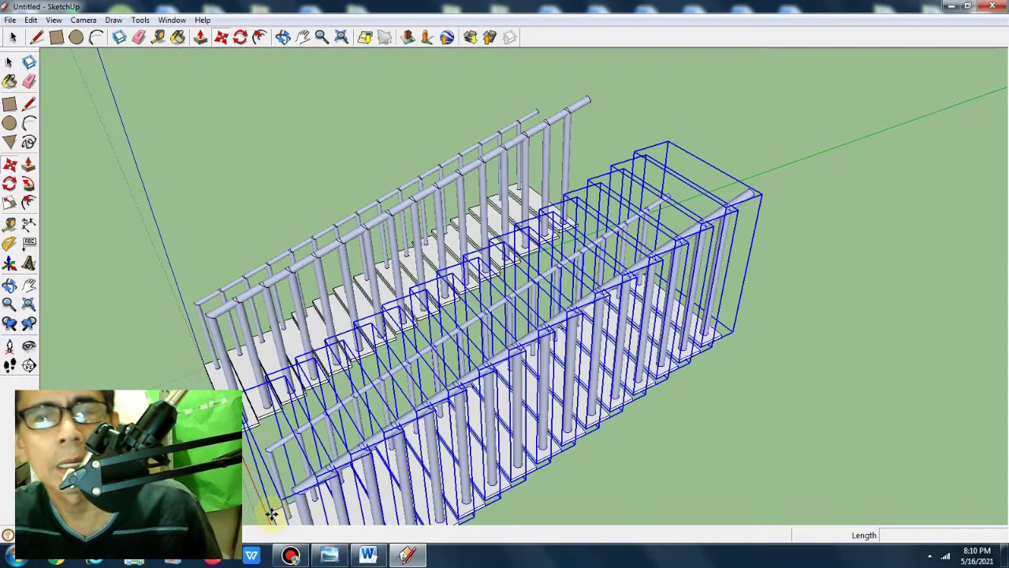
pyautogui.click(28, 287)
pyautogui.moveTo(560, 477); pyautogui.dragTo(559, 344)
pyautogui.scroll(-2, 561, 347)
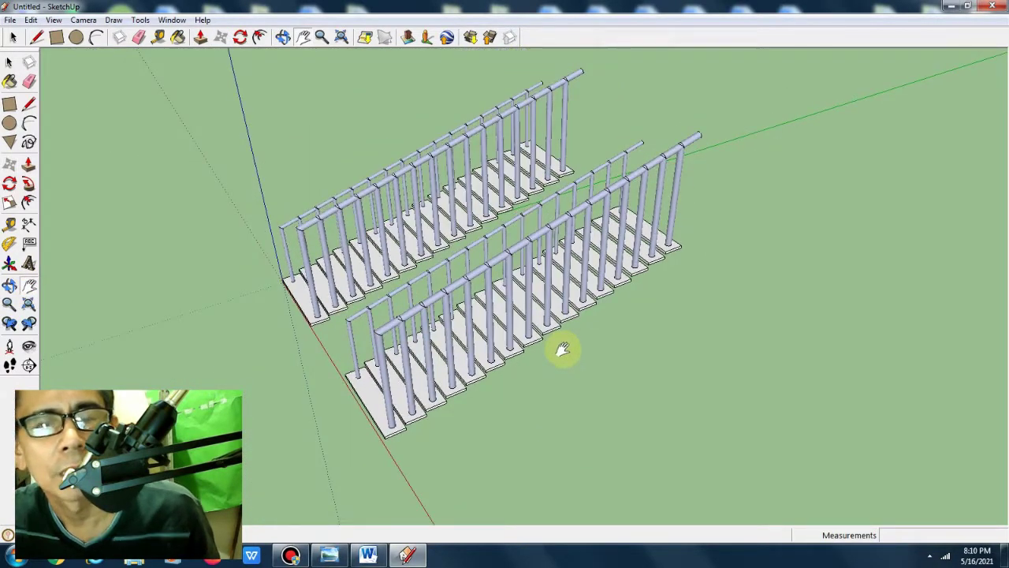
pyautogui.click(9, 286)
pyautogui.moveTo(405, 383)
pyautogui.mouseDown()
pyautogui.moveTo(705, 405)
pyautogui.moveTo(796, 475)
pyautogui.mouseUp()
pyautogui.moveTo(742, 452)
pyautogui.mouseDown()
pyautogui.moveTo(994, 500)
pyautogui.moveTo(768, 487)
pyautogui.mouseUp()
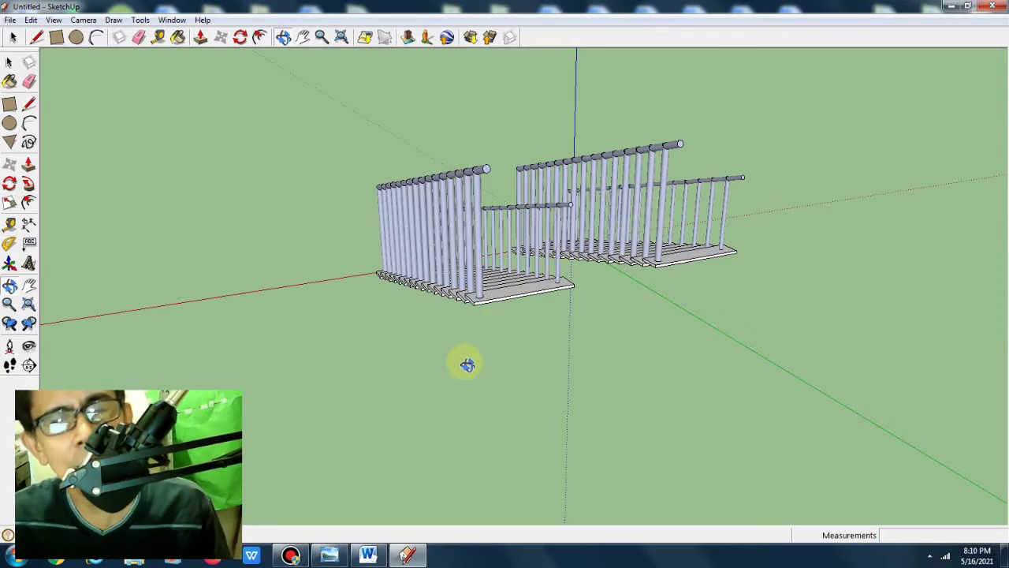
pyautogui.moveTo(436, 358)
pyautogui.mouseDown()
pyautogui.moveTo(585, 371)
pyautogui.moveTo(863, 360)
pyautogui.mouseUp()
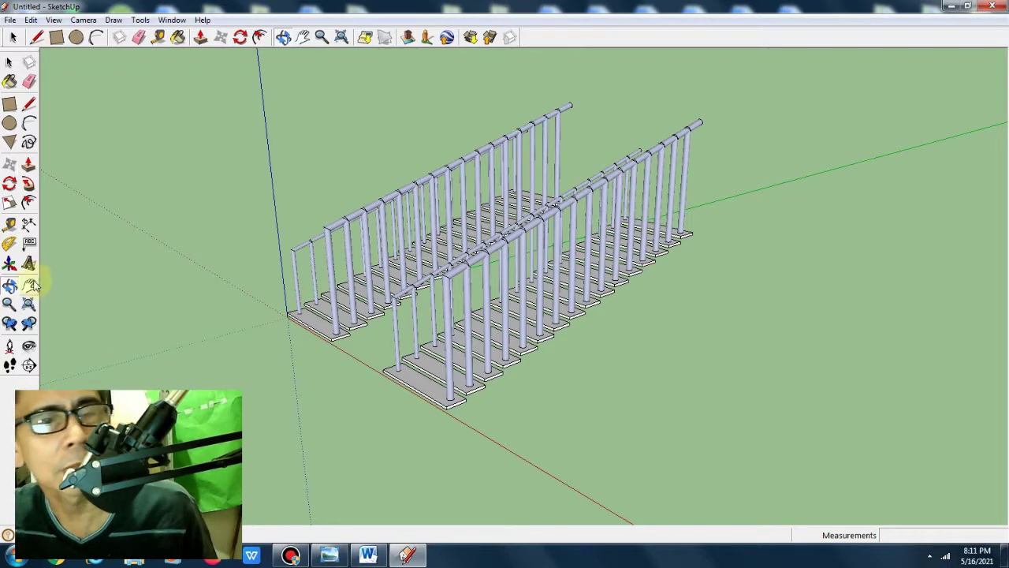
pyautogui.click(29, 285)
pyautogui.moveTo(583, 275); pyautogui.dragTo(548, 262)
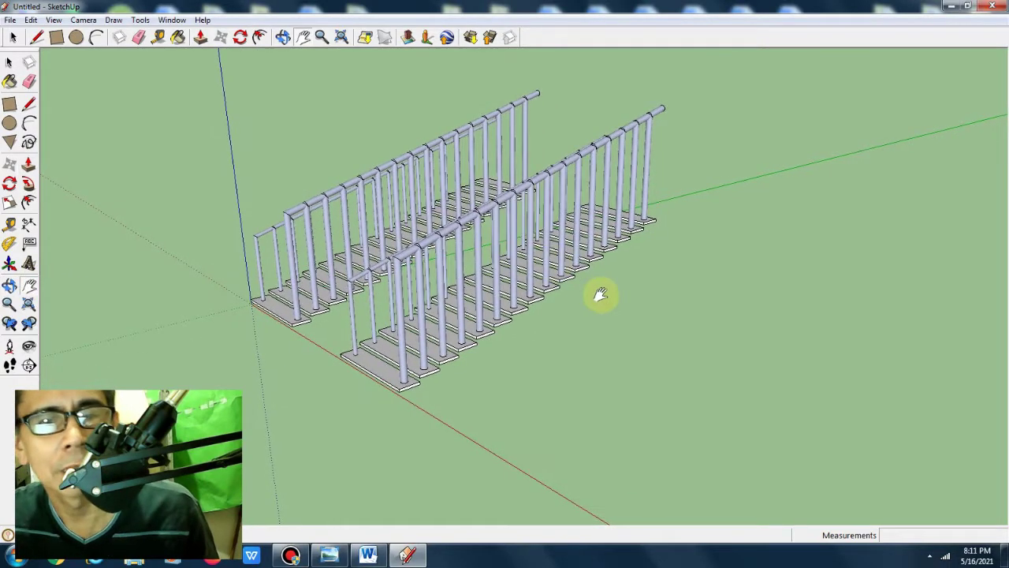
# Draw a 9' 6 1/4" by 30' 6 7/16" floor rectangle beside the staircases
pyautogui.click(10, 105)
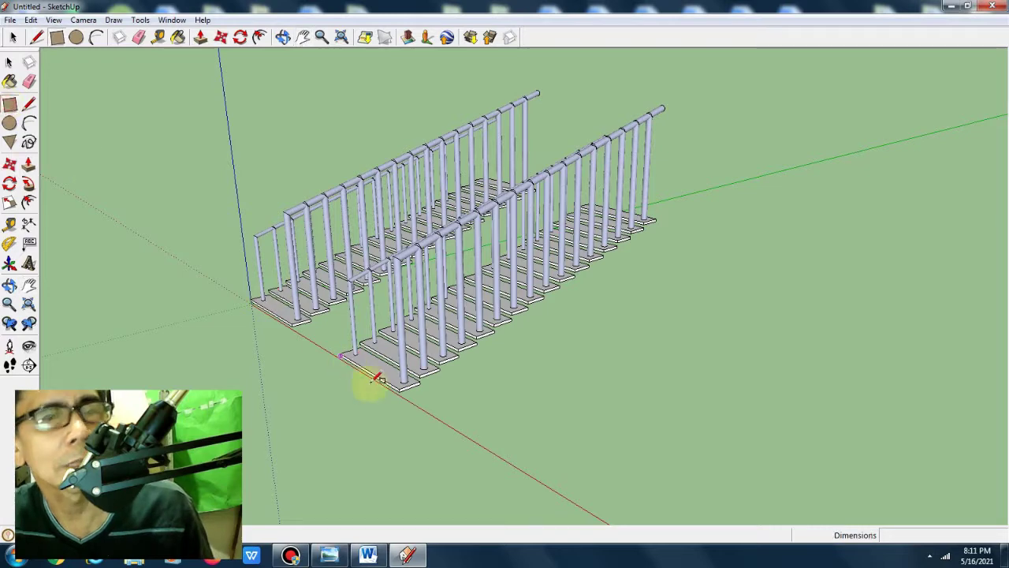
pyautogui.click(458, 430)
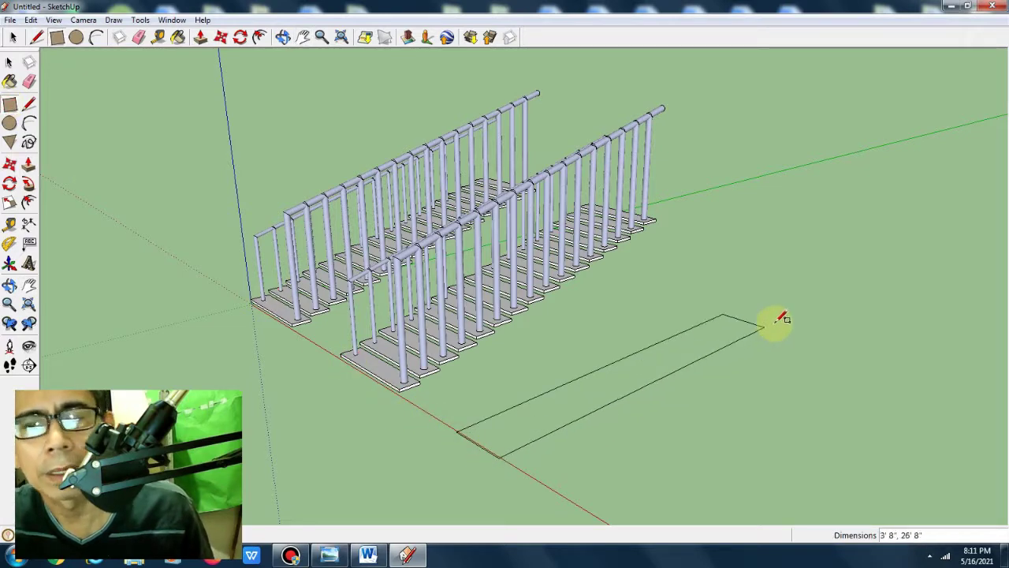
pyautogui.click(863, 335)
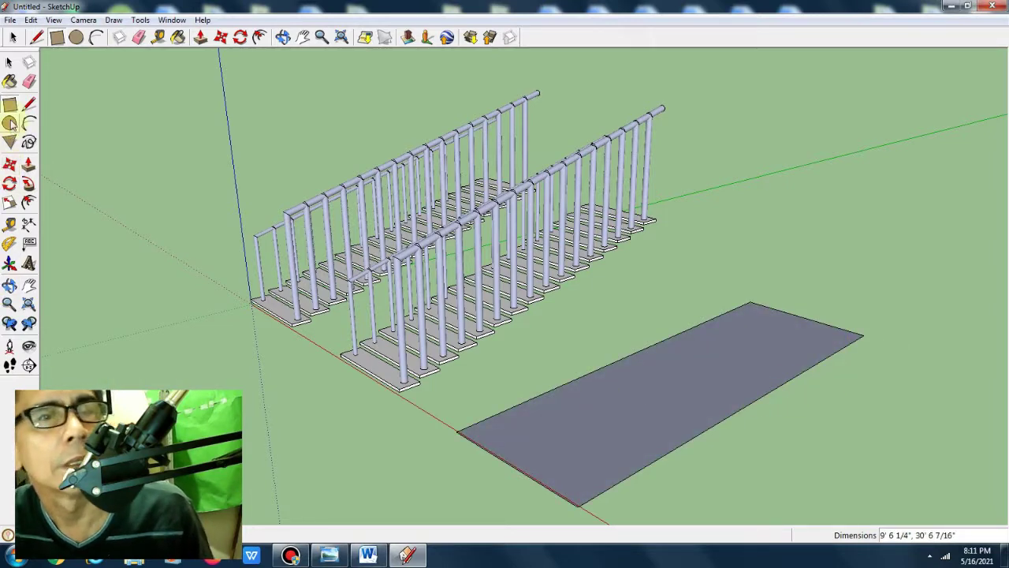
# Draw a line across the rectangle's near end to divide off a narrow strip
pyautogui.click(29, 103)
pyautogui.click(465, 433)
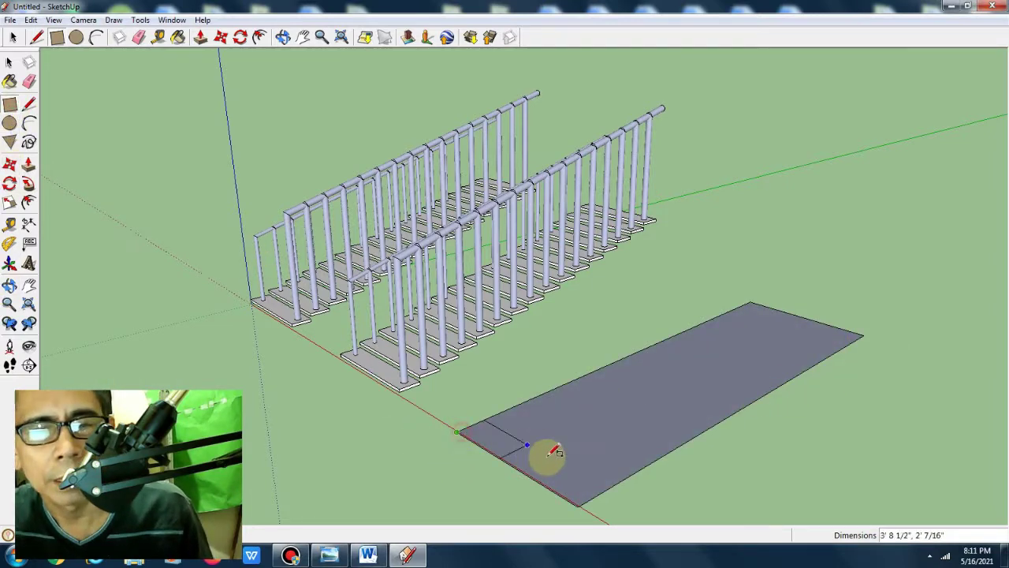
pyautogui.click(612, 492)
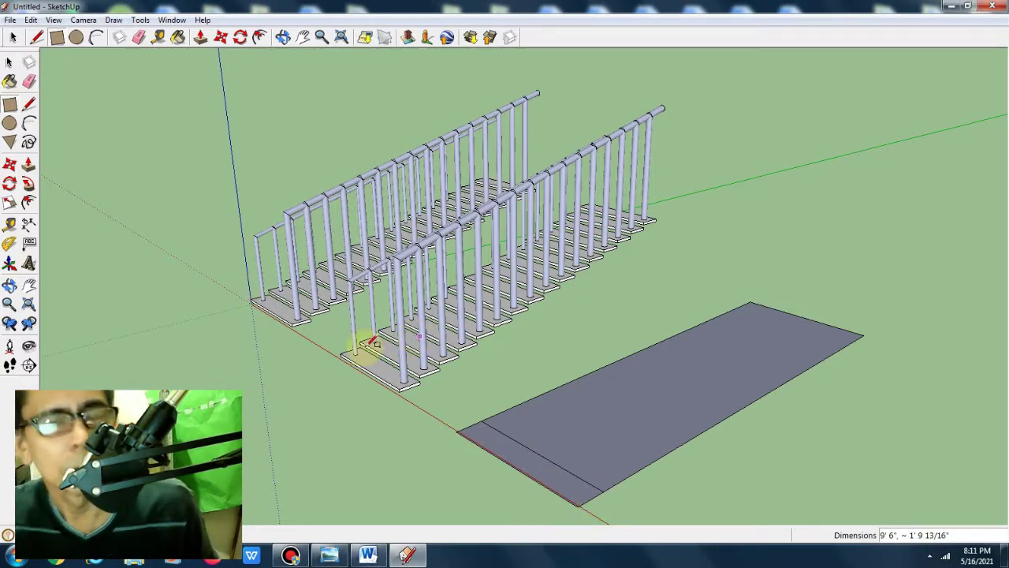
pyautogui.click(28, 286)
pyautogui.moveTo(405, 460)
pyautogui.mouseDown()
pyautogui.moveTo(309, 399)
pyautogui.moveTo(296, 367)
pyautogui.mouseUp()
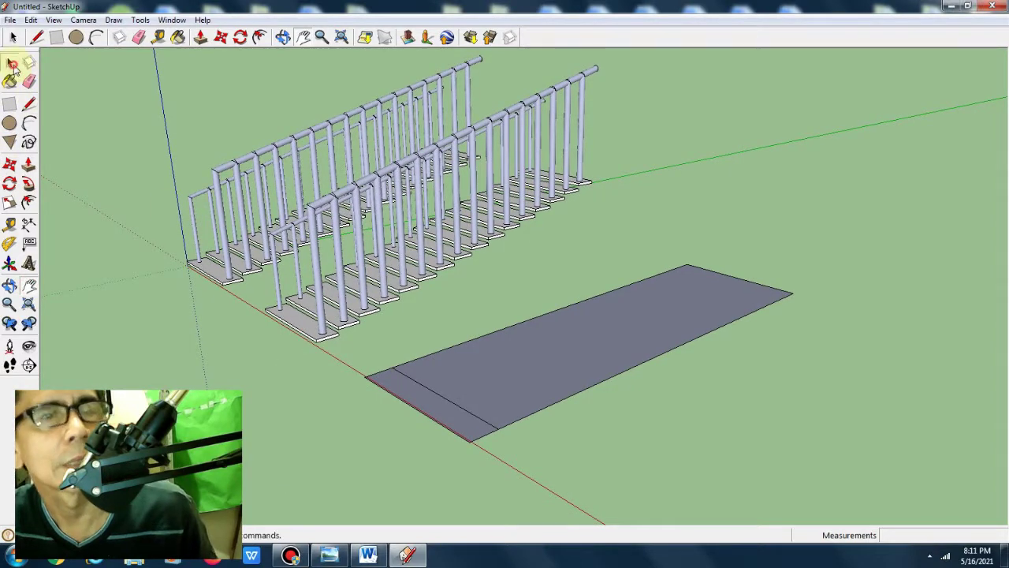
# Select the slab's short end edge
pyautogui.click(12, 64)
pyautogui.click(453, 407)
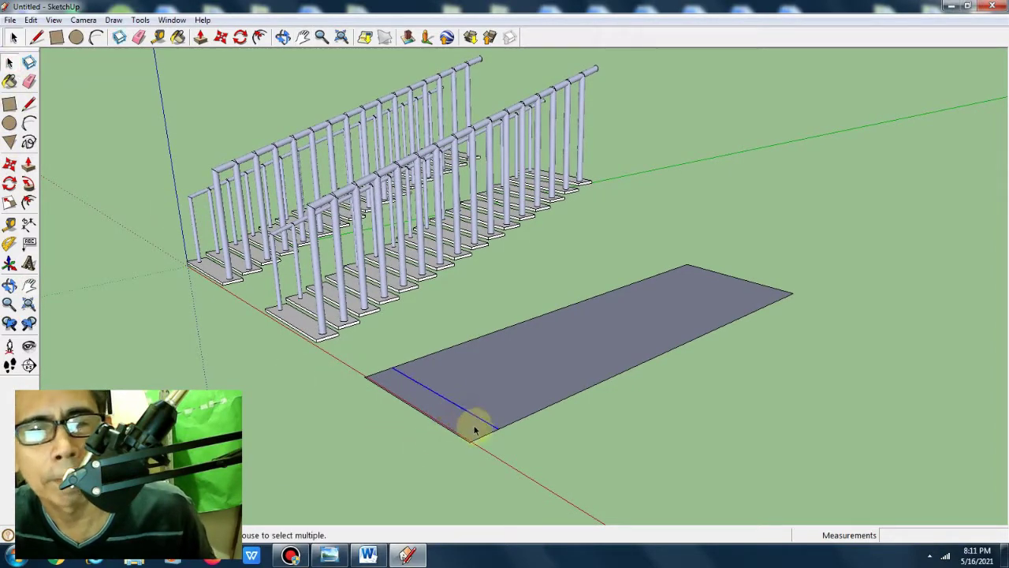
pyautogui.keyDown('shift'); pyautogui.click(481, 439); pyautogui.keyUp('shift')
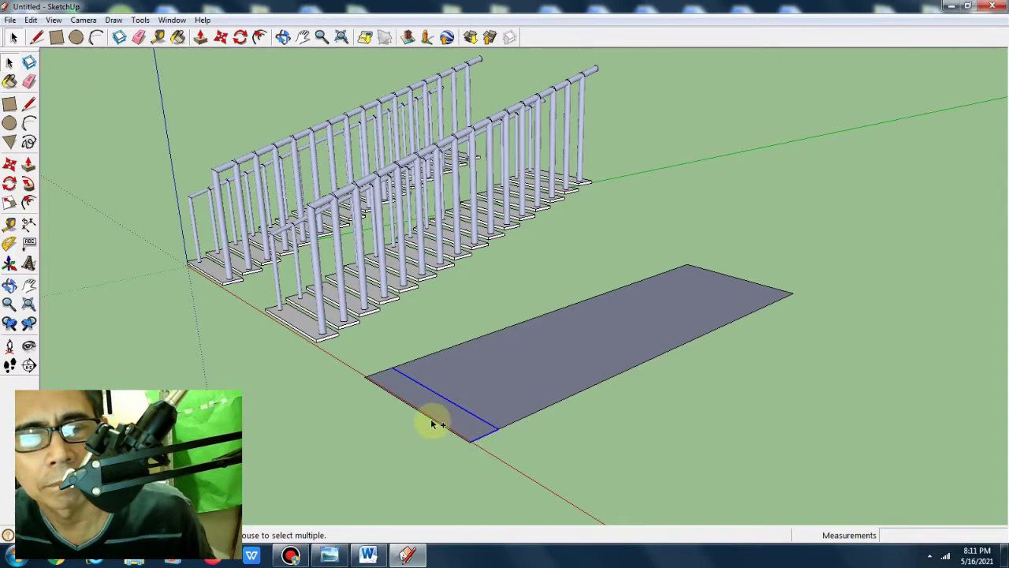
pyautogui.keyDown('shift'); pyautogui.click(432, 422); pyautogui.keyUp('shift')
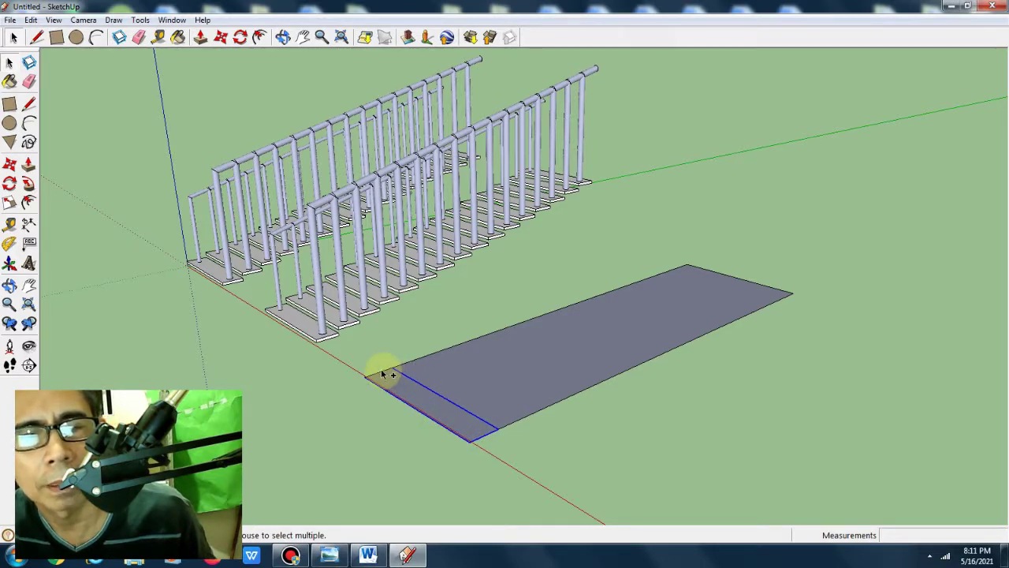
pyautogui.keyDown('shift'); pyautogui.click(383, 372); pyautogui.keyUp('shift')
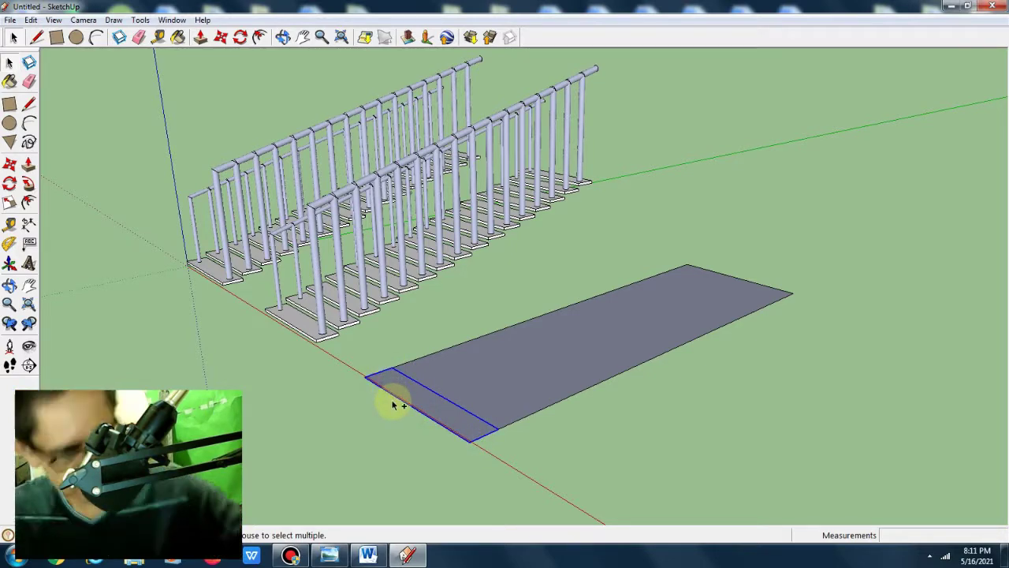
# Copy the end edge several times along the slab to form equal-width strips
pyautogui.press('m')
pyautogui.click(393, 403)
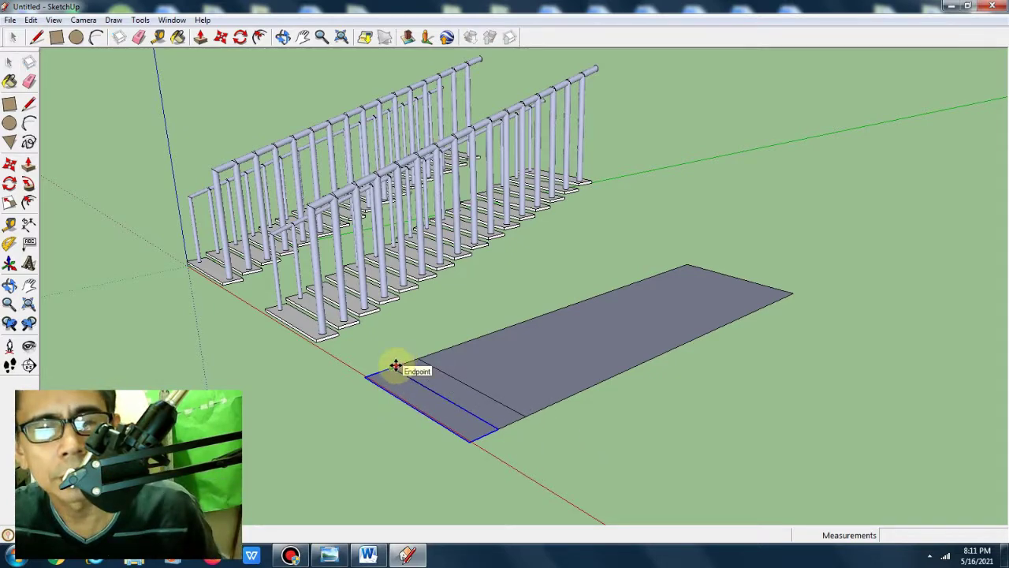
pyautogui.click(396, 366)
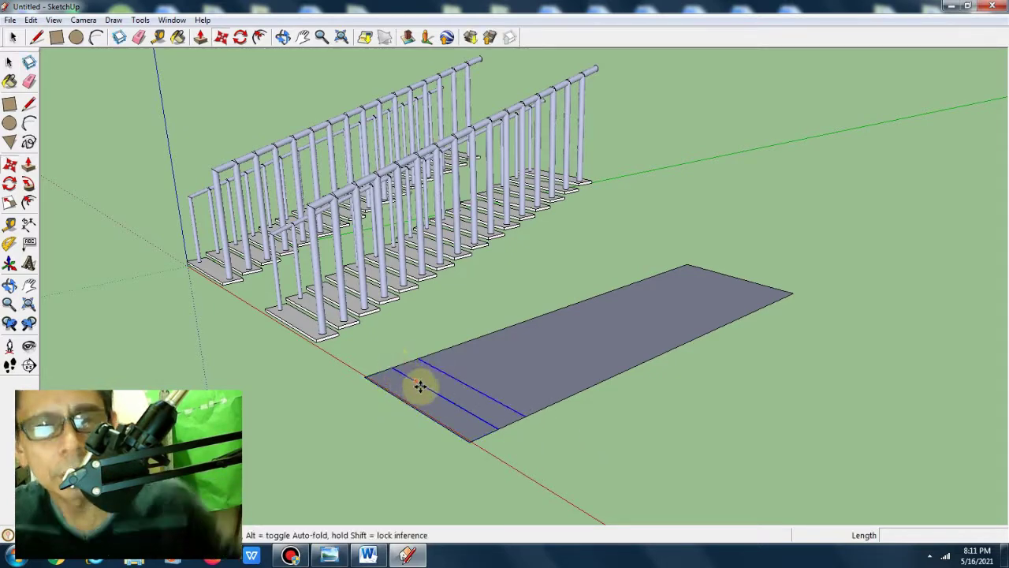
pyautogui.click(416, 345)
pyautogui.click(436, 363)
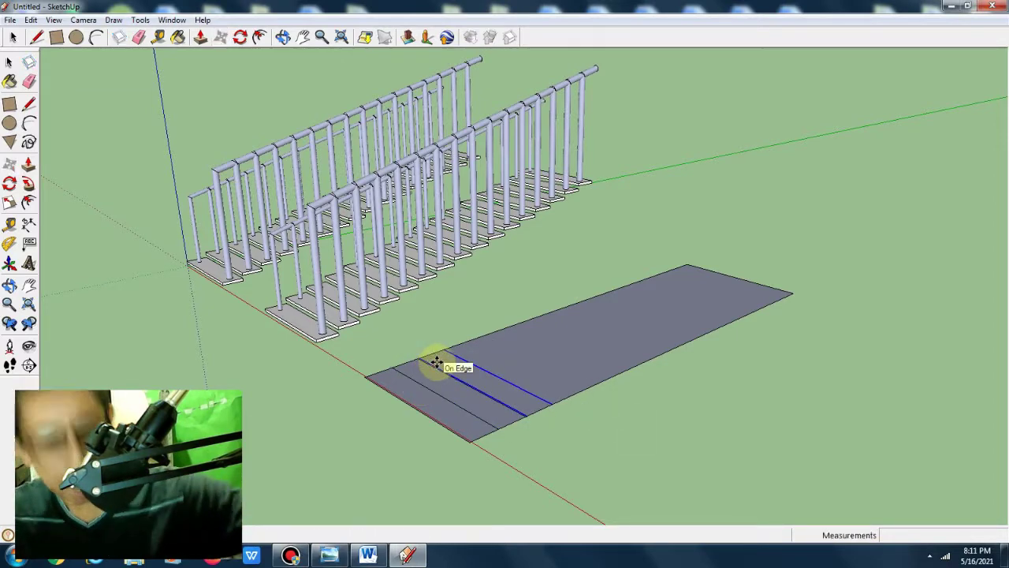
pyautogui.click(436, 363)
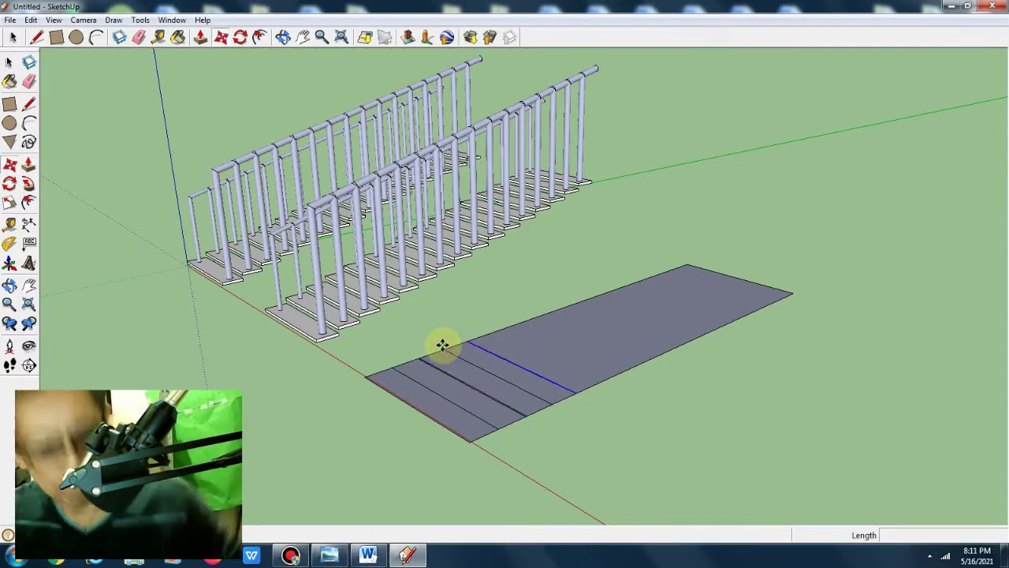
pyautogui.click(444, 347)
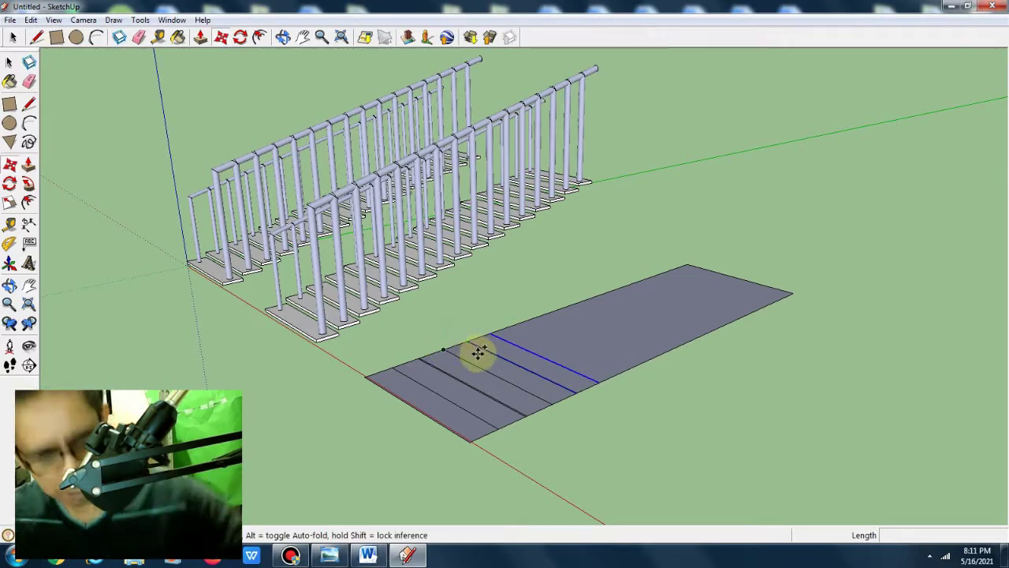
pyautogui.click(478, 354)
pyautogui.click(531, 326)
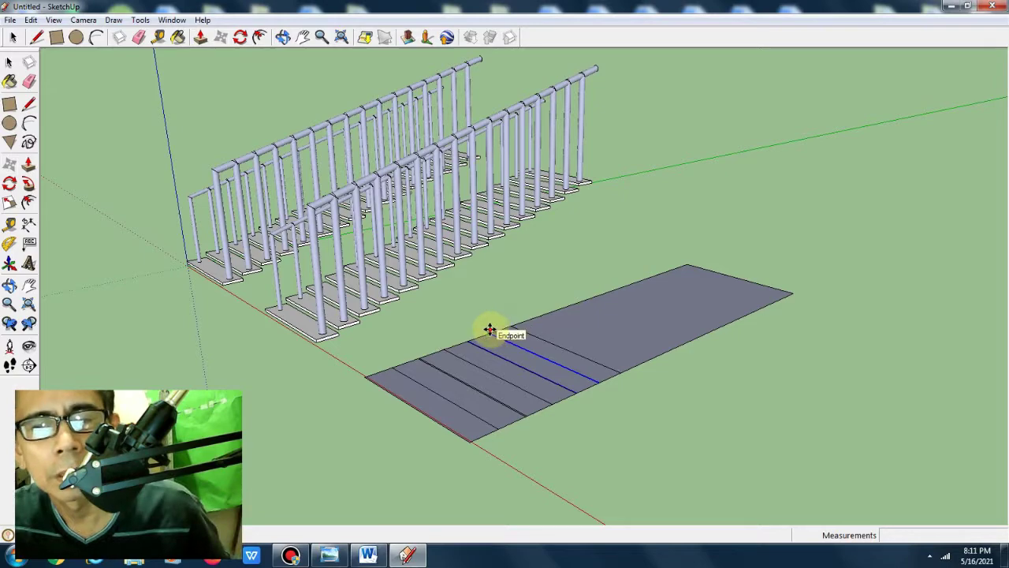
pyautogui.scroll(2, 479, 390)
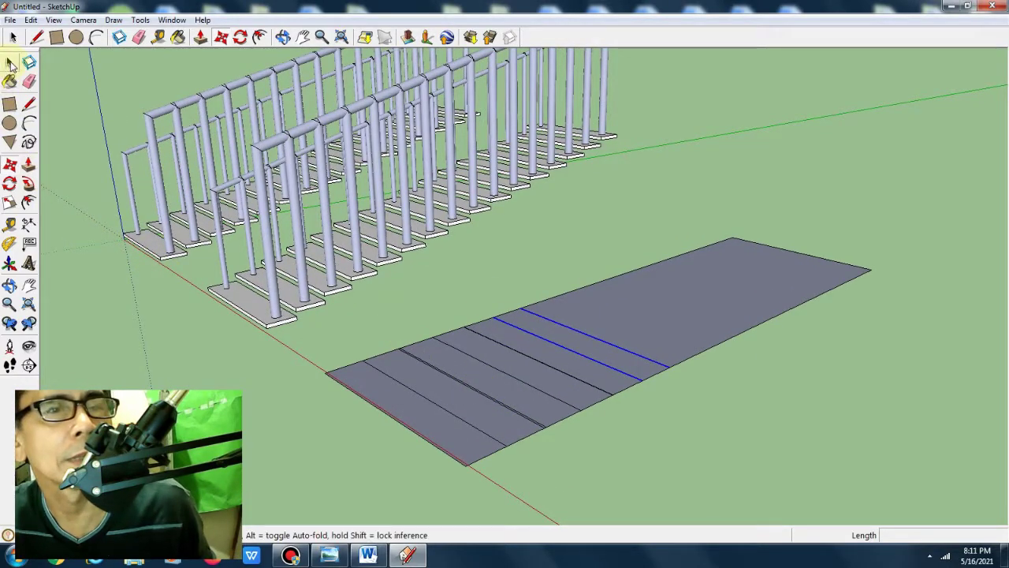
# Select the parallel strip lines and the slab's front long edge
pyautogui.click(10, 63)
pyautogui.keyDown('shift'); pyautogui.click(578, 379); pyautogui.keyUp('shift')
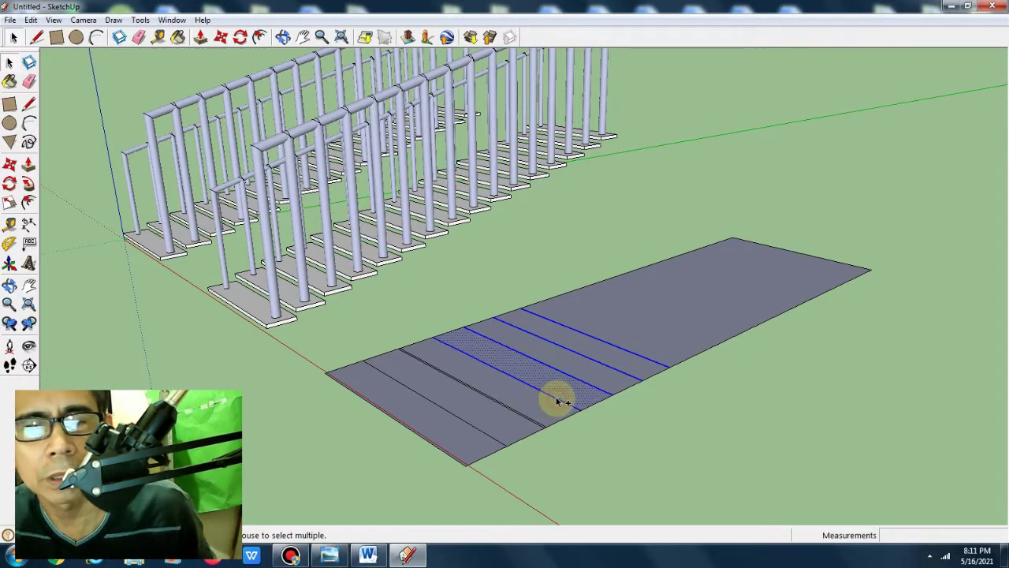
pyautogui.click(584, 381)
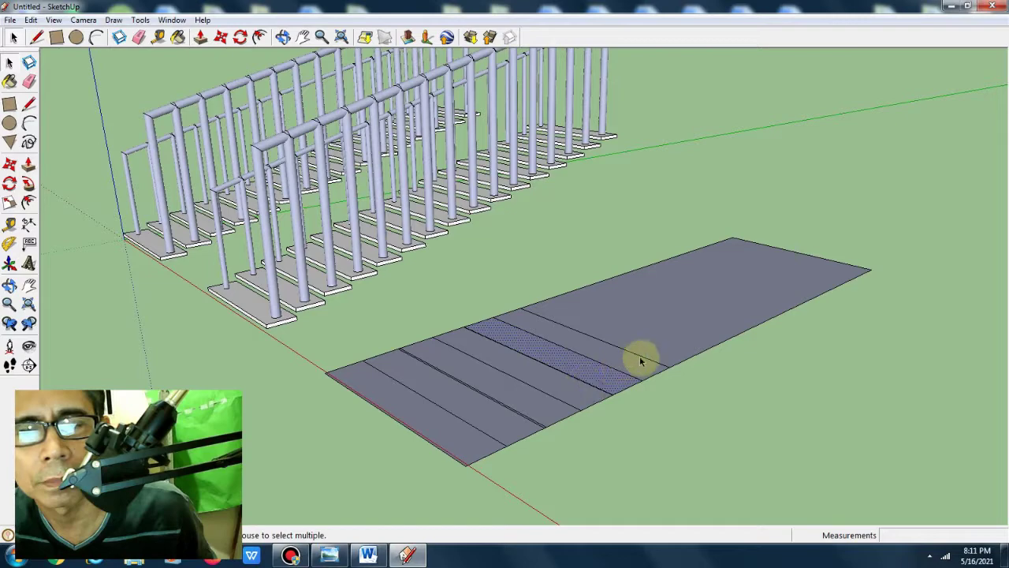
pyautogui.click(644, 358)
pyautogui.keyDown('ctrl'); pyautogui.click(620, 374); pyautogui.keyUp('ctrl')
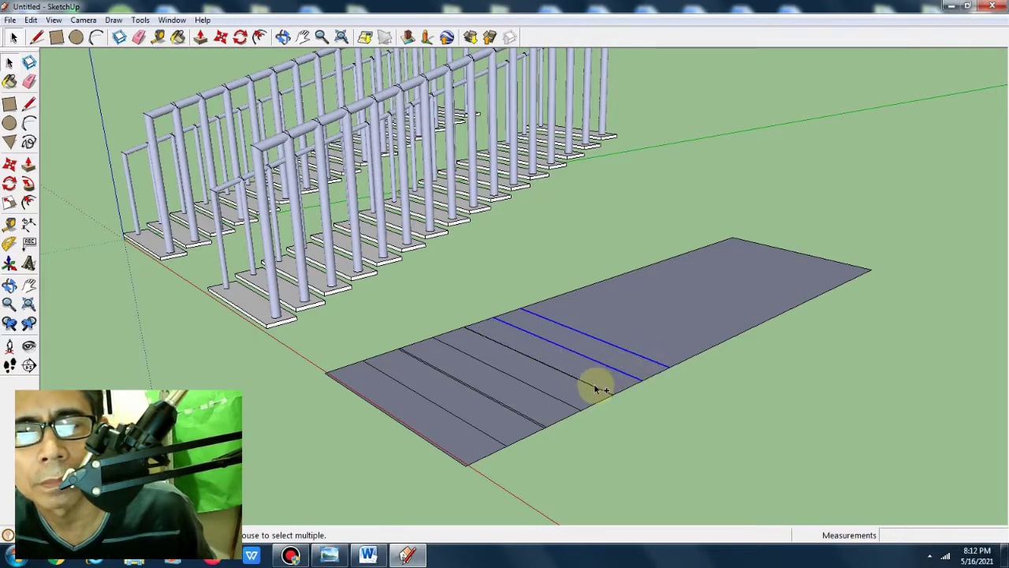
pyautogui.keyDown('ctrl'); pyautogui.click(592, 384); pyautogui.keyUp('ctrl')
pyautogui.keyDown('ctrl'); pyautogui.click(553, 403); pyautogui.keyUp('ctrl')
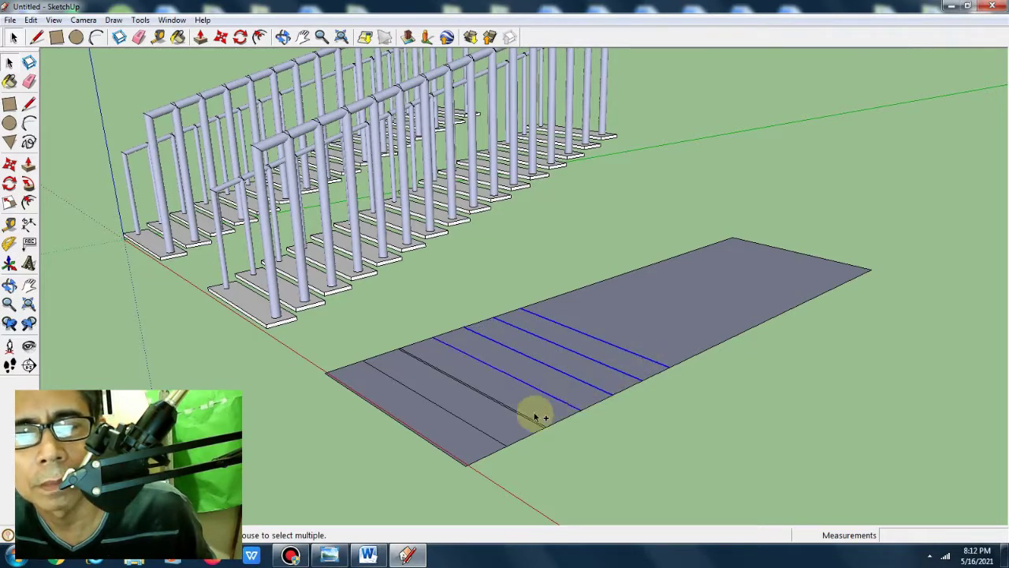
pyautogui.keyDown('ctrl'); pyautogui.click(526, 418); pyautogui.keyUp('ctrl')
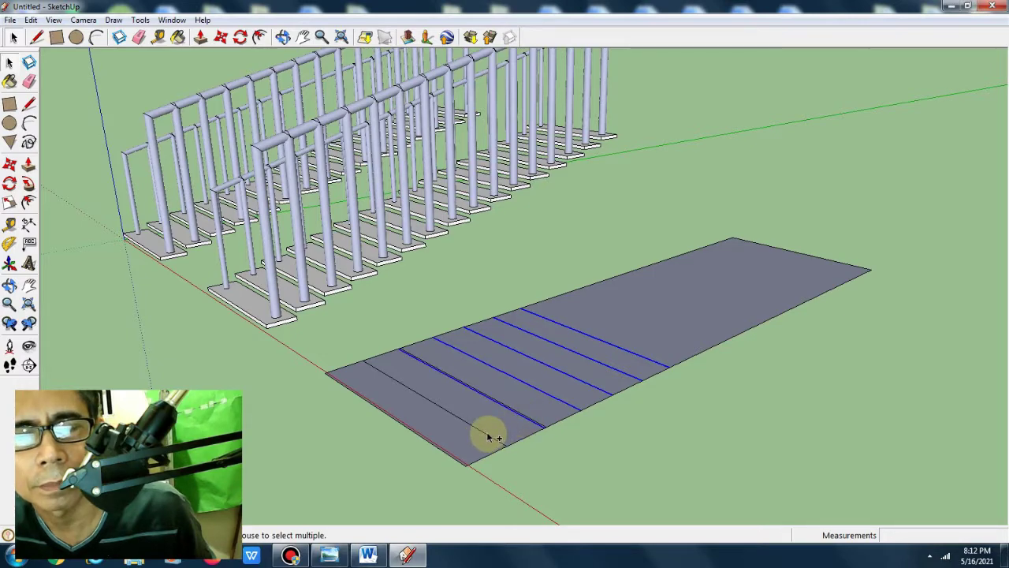
pyautogui.keyDown('ctrl'); pyautogui.click(488, 436); pyautogui.keyUp('ctrl')
pyautogui.keyDown('ctrl'); pyautogui.click(436, 444); pyautogui.keyUp('ctrl')
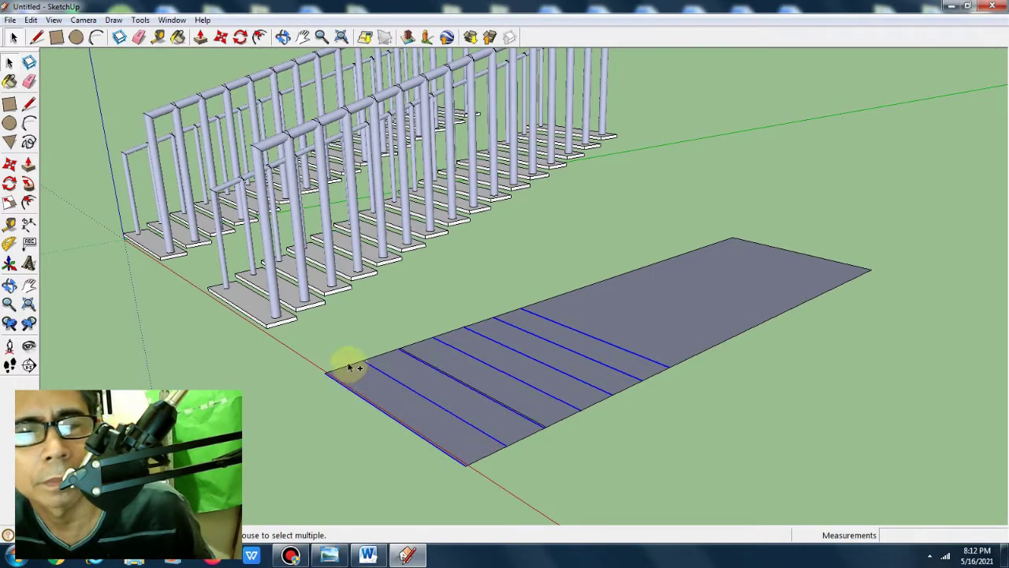
# Add the end edge segments to the selection and start a Ctrl copy with Move
pyautogui.keyDown('ctrl'); pyautogui.click(422, 338); pyautogui.keyUp('ctrl')
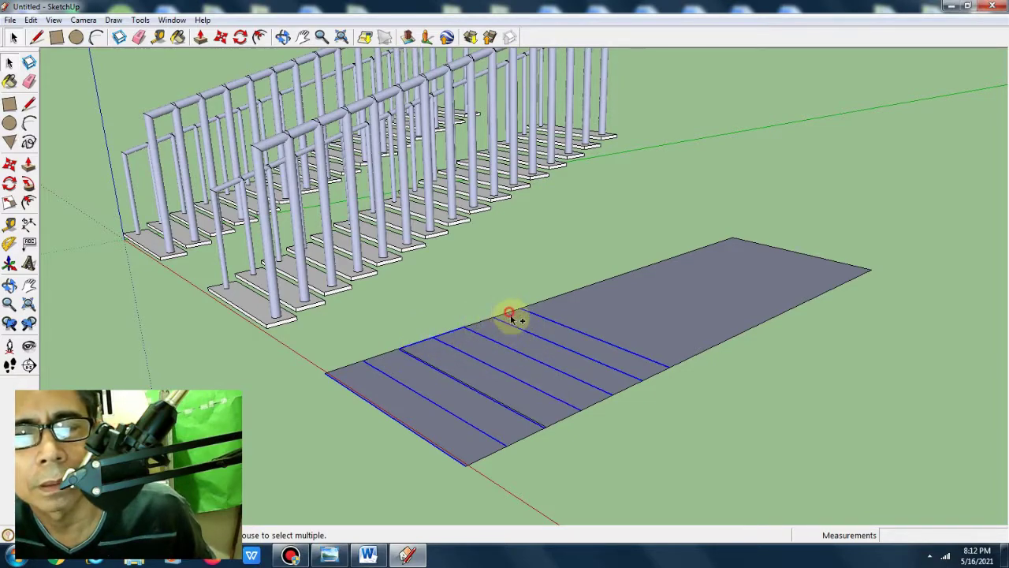
pyautogui.keyDown('ctrl'); pyautogui.click(631, 388); pyautogui.keyUp('ctrl')
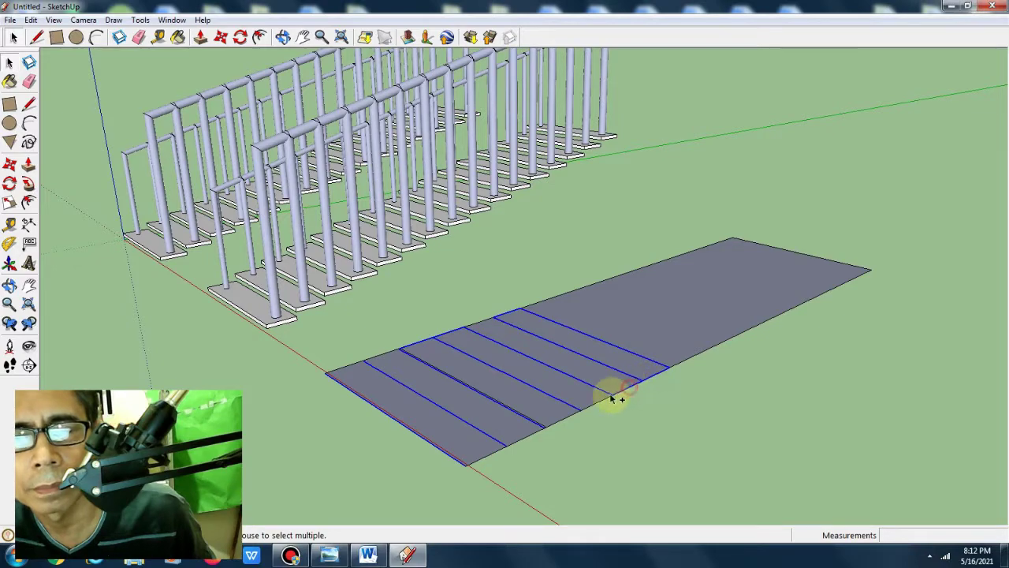
pyautogui.keyDown('ctrl'); pyautogui.click(599, 402); pyautogui.keyUp('ctrl')
pyautogui.keyDown('ctrl'); pyautogui.click(562, 418); pyautogui.keyUp('ctrl')
pyautogui.keyDown('ctrl'); pyautogui.click(522, 436); pyautogui.keyUp('ctrl')
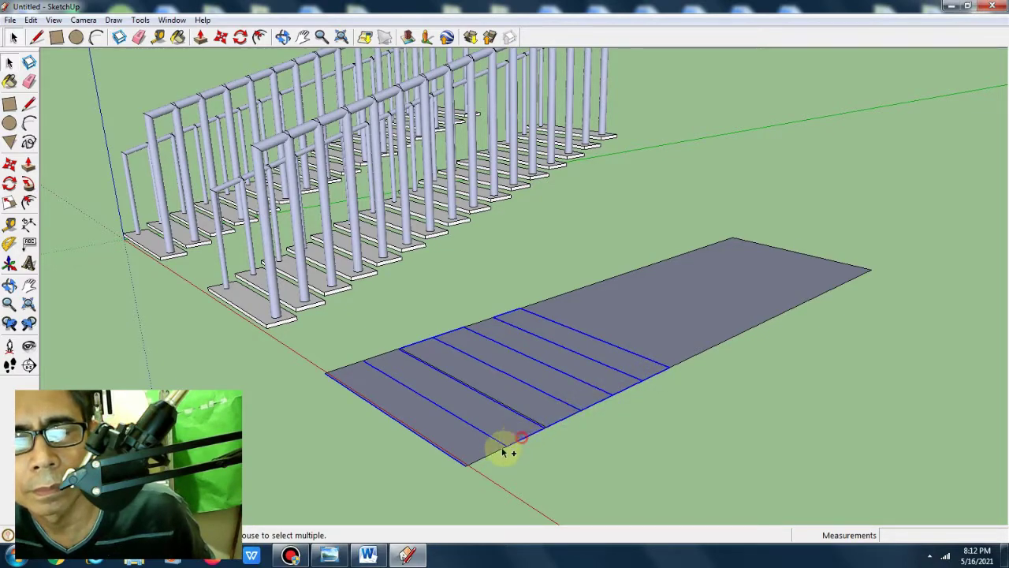
pyautogui.press('m')
pyautogui.click(545, 466)
pyautogui.press('ctrl')
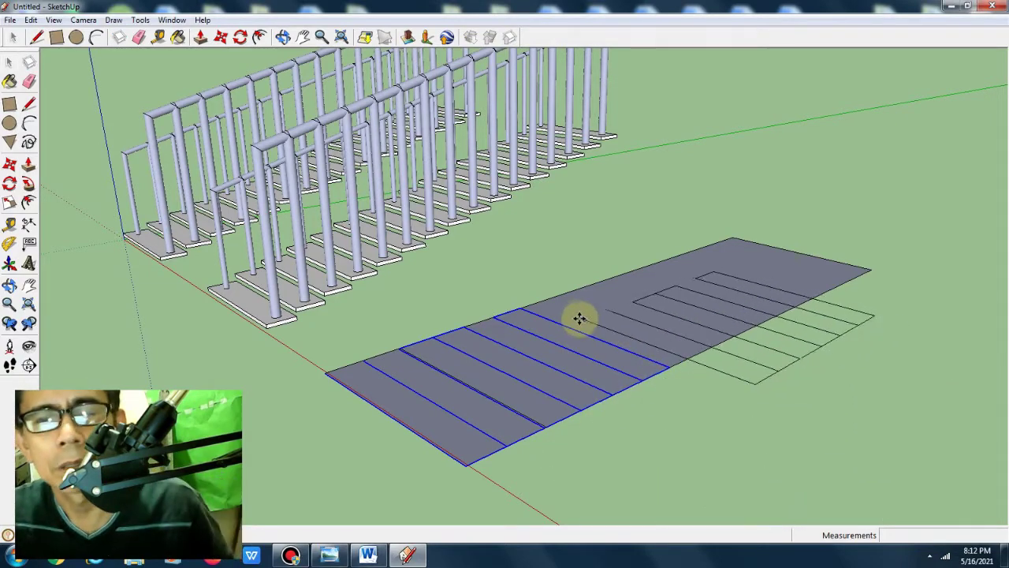
# Place the copied strip lines up the slab, then begin pulling the first strip upward
pyautogui.click(552, 311)
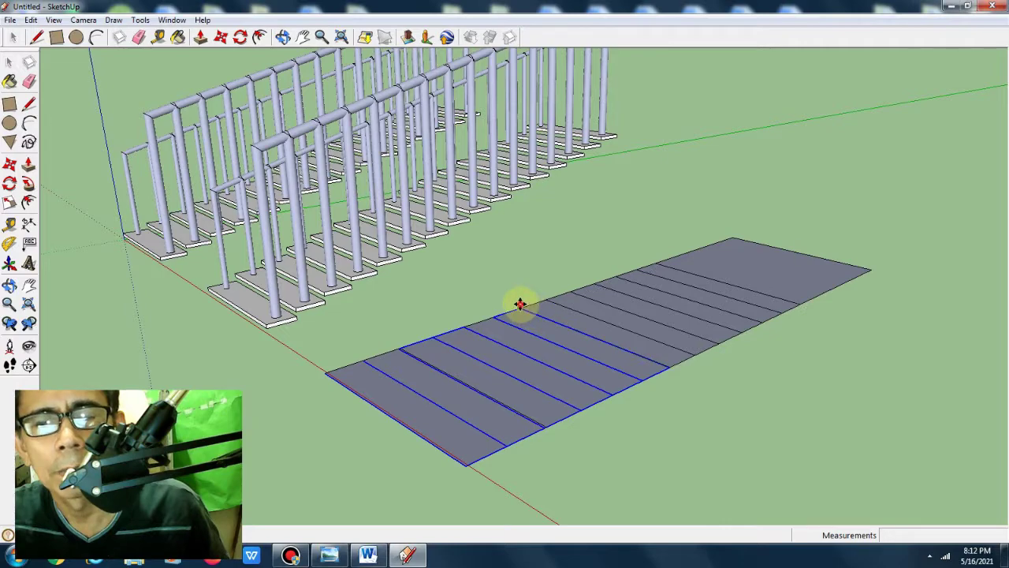
pyautogui.click(520, 303)
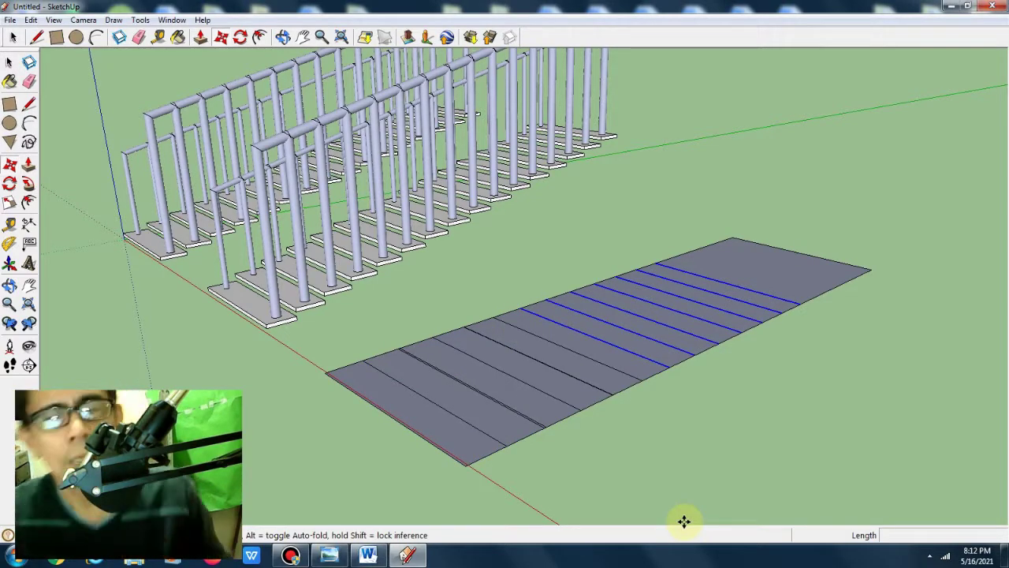
pyautogui.click(28, 163)
pyautogui.click(432, 429)
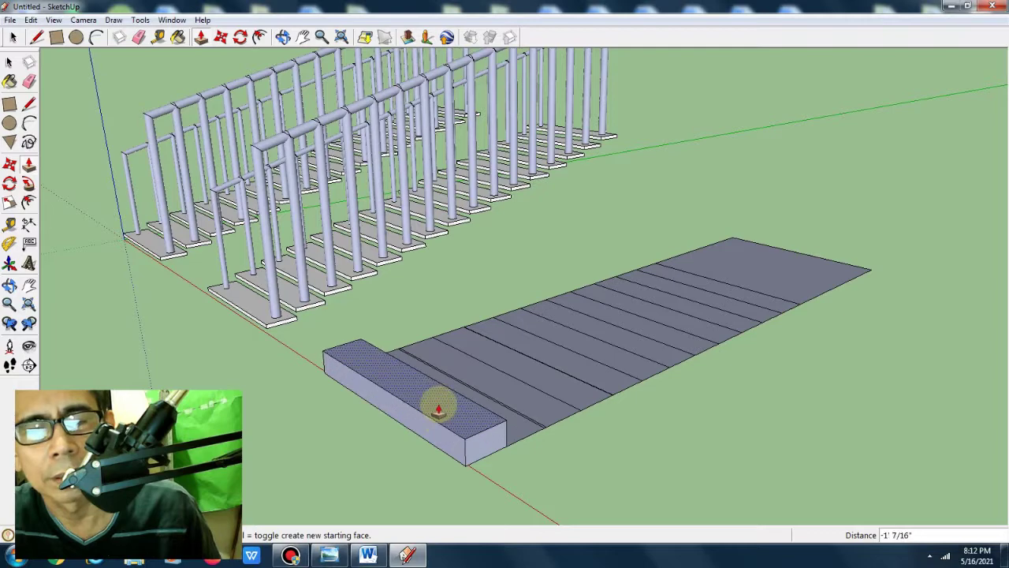
# Raise the first four floor strips into successively taller steps with Push/Pull
pyautogui.click(435, 401)
pyautogui.click(516, 394)
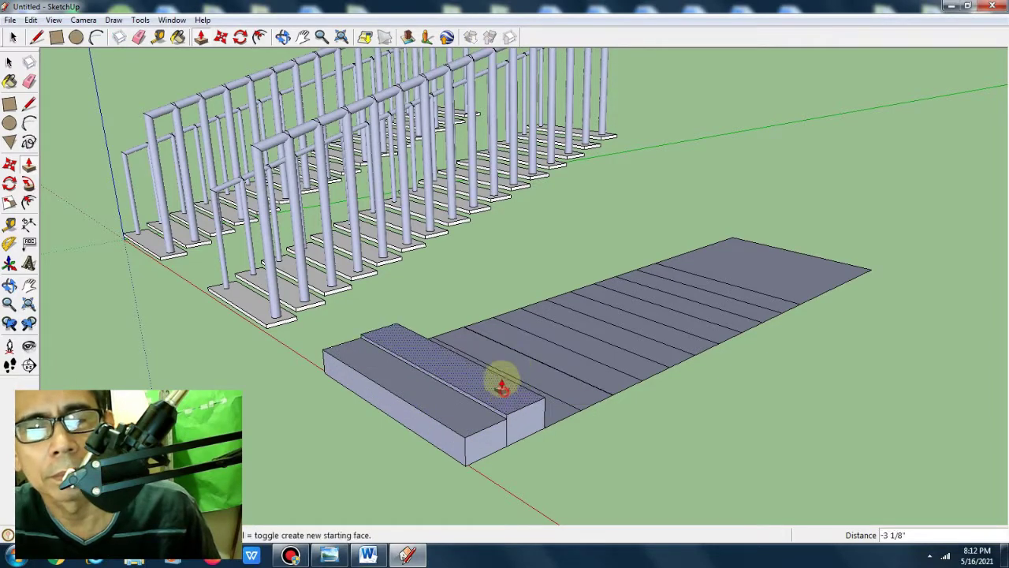
pyautogui.click(500, 372)
pyautogui.click(556, 406)
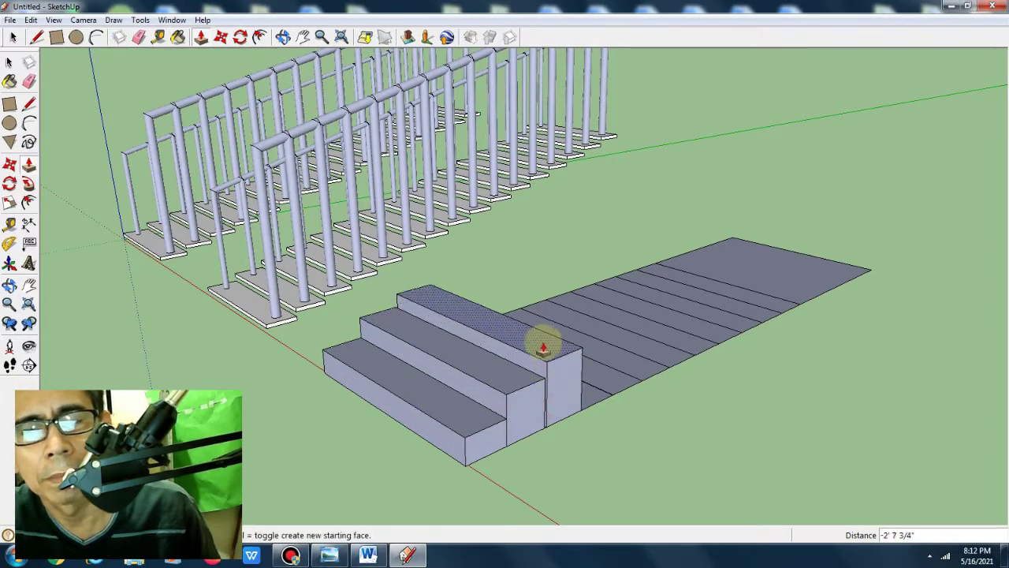
pyautogui.click(543, 347)
pyautogui.click(597, 390)
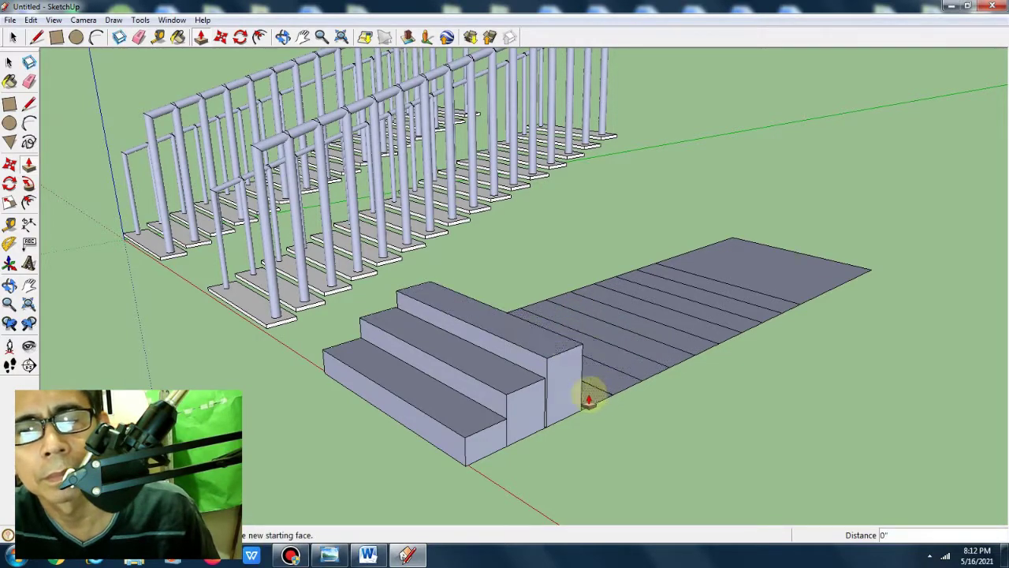
pyautogui.click(581, 316)
pyautogui.click(599, 390)
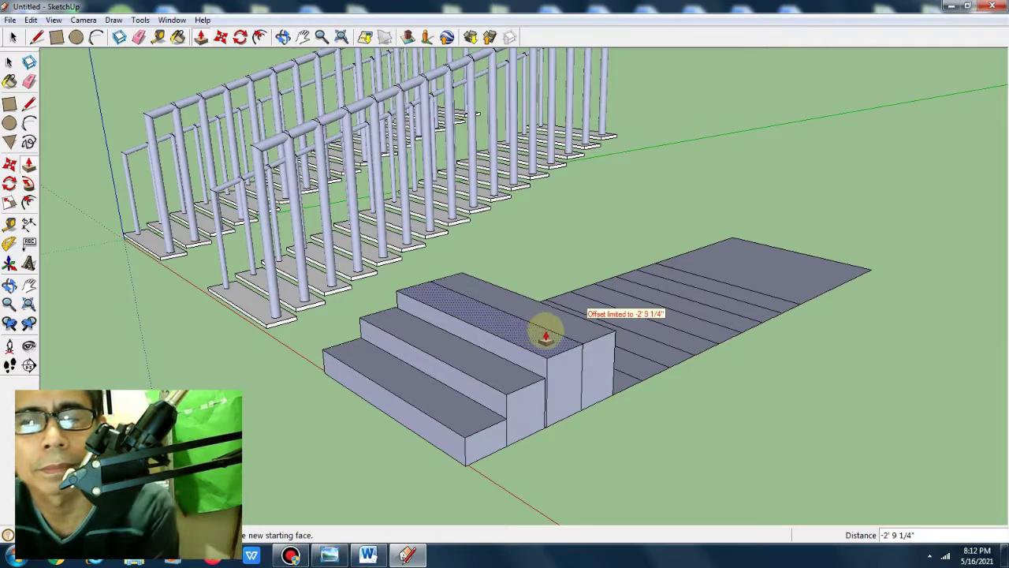
pyautogui.click(575, 311)
pyautogui.click(605, 383)
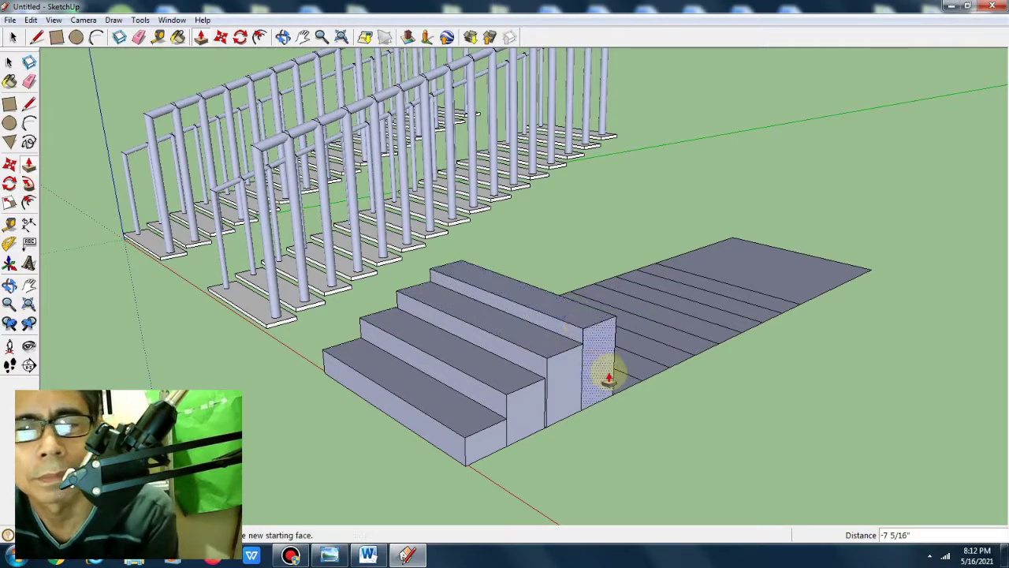
# Pull the remaining strips up into higher steps, ending at the tall top step
pyautogui.click(620, 338)
pyautogui.click(620, 286)
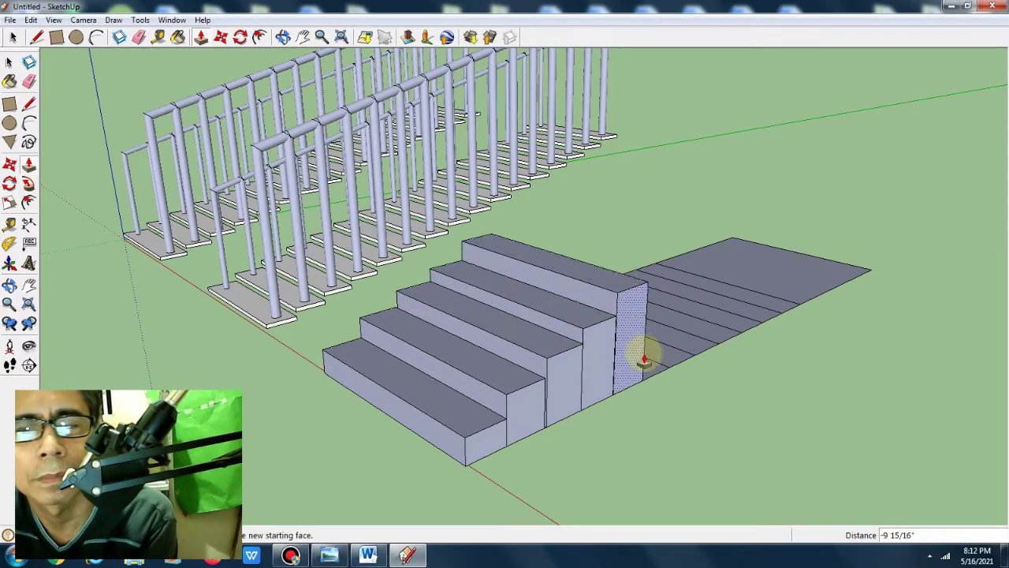
pyautogui.click(658, 354)
pyautogui.click(657, 273)
pyautogui.click(657, 273)
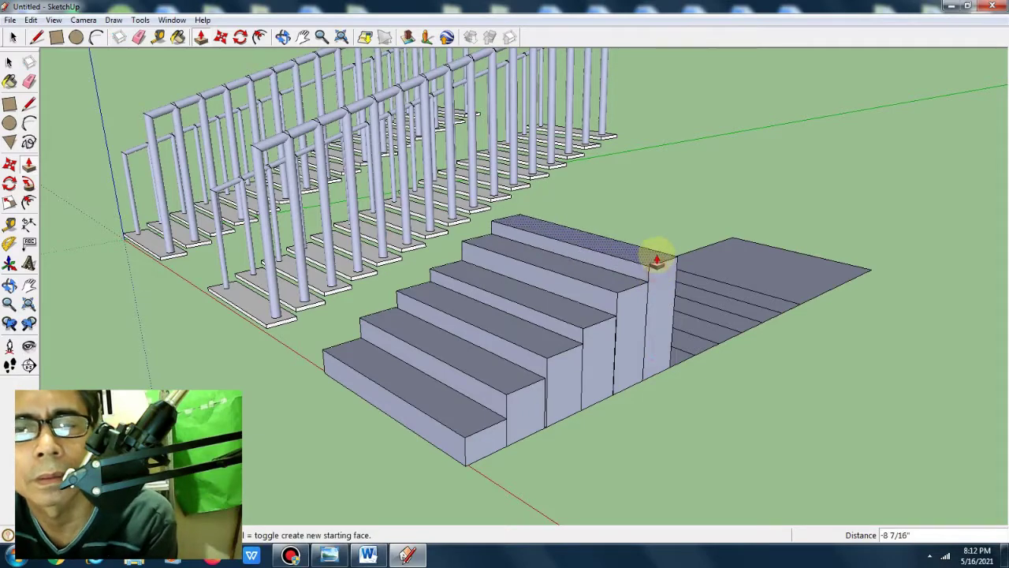
pyautogui.click(681, 370)
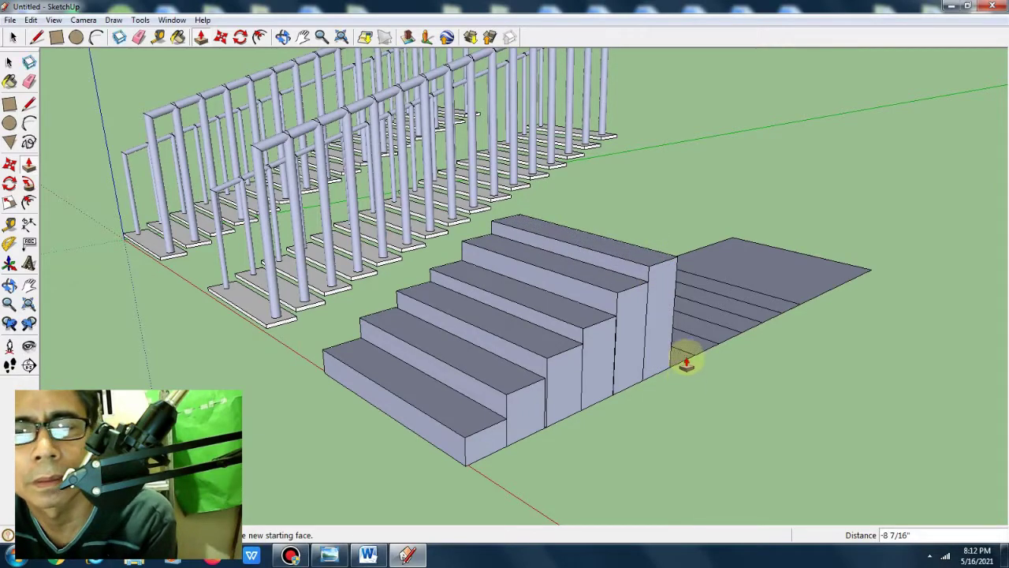
pyautogui.click(676, 237)
pyautogui.click(667, 241)
pyautogui.click(666, 229)
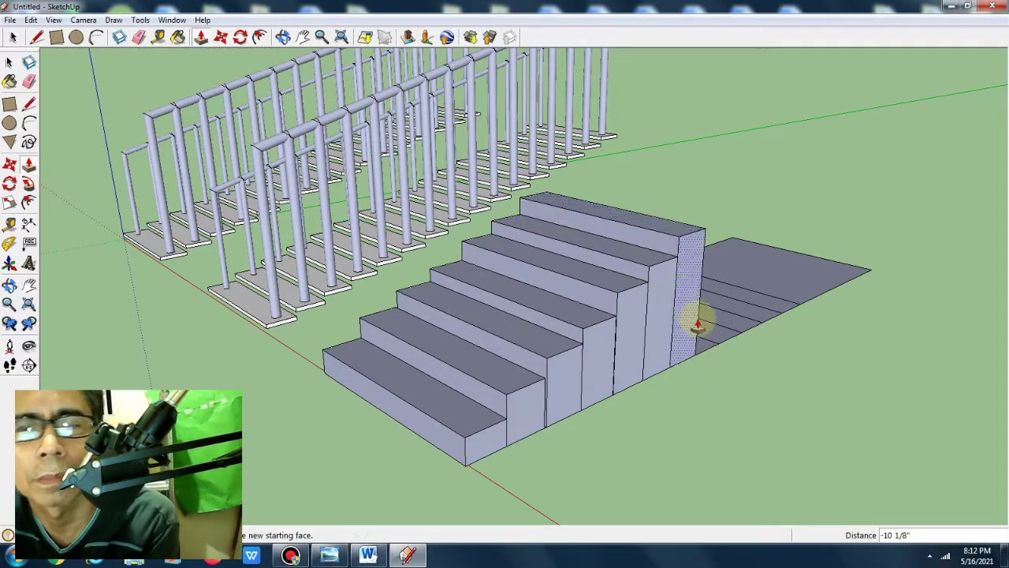
pyautogui.click(710, 345)
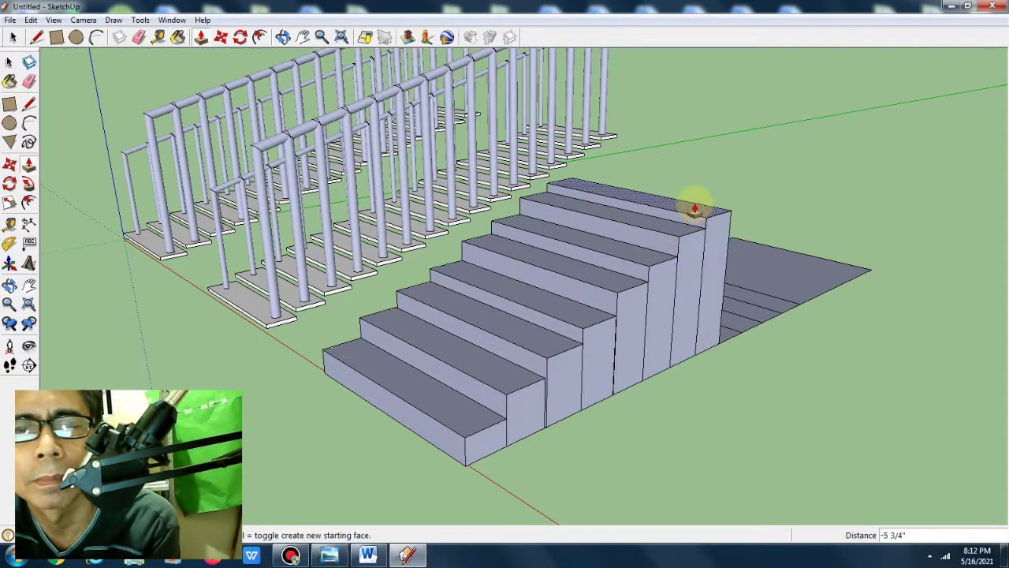
pyautogui.click(696, 203)
pyautogui.click(733, 333)
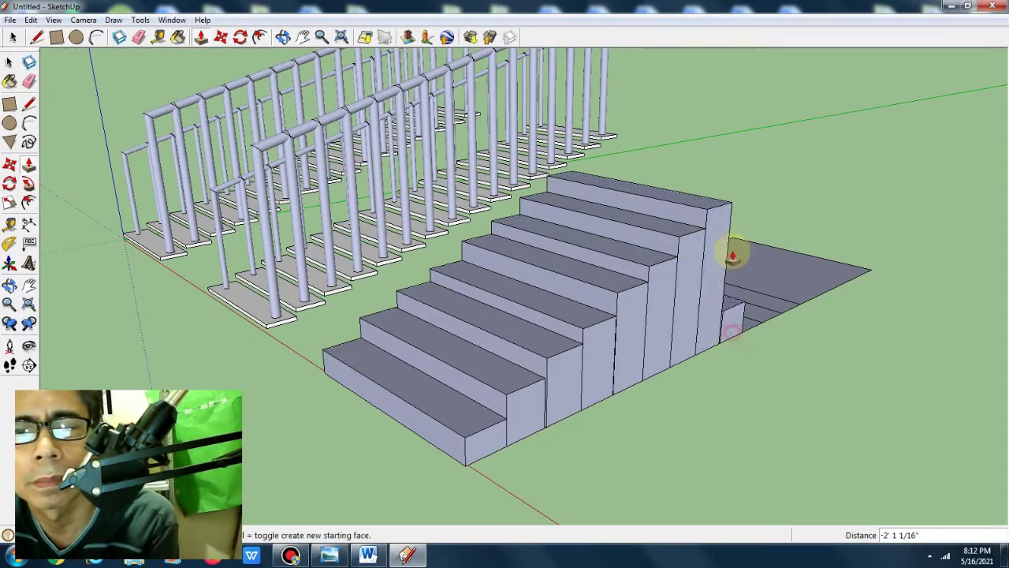
pyautogui.click(727, 198)
pyautogui.click(727, 174)
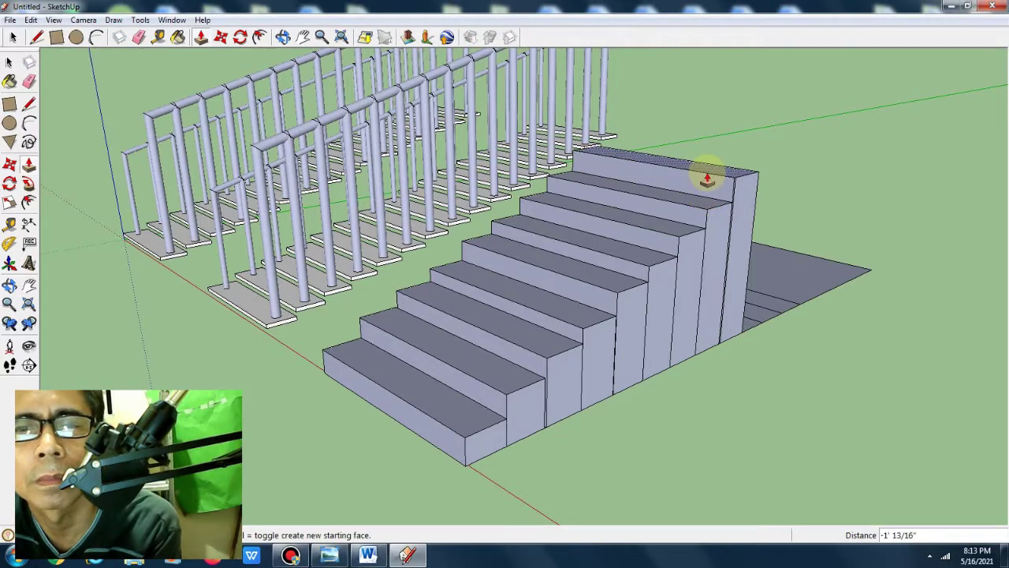
pyautogui.click(707, 178)
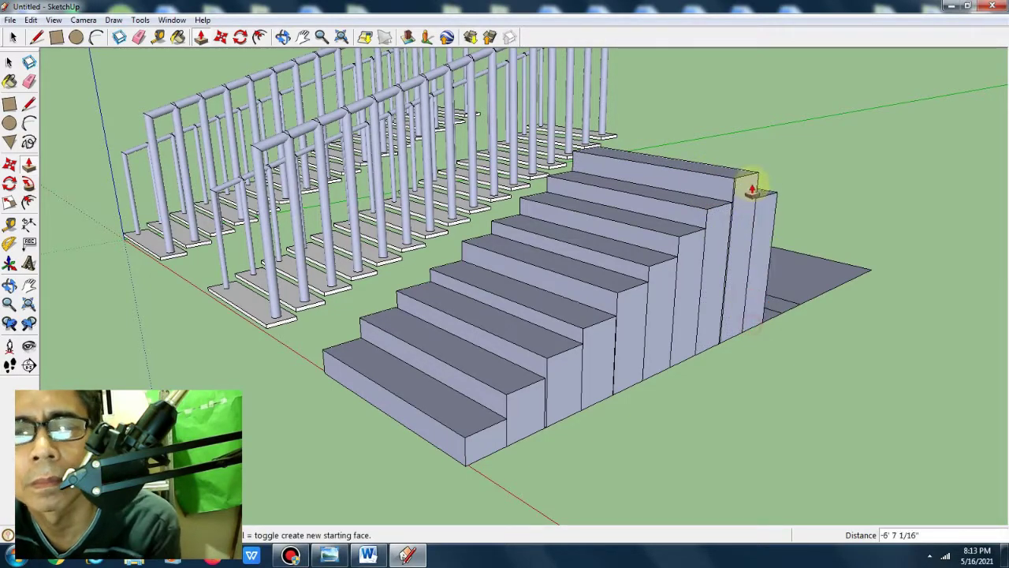
# Push the top step's side face outward to widen it
pyautogui.click(750, 187)
pyautogui.click(778, 305)
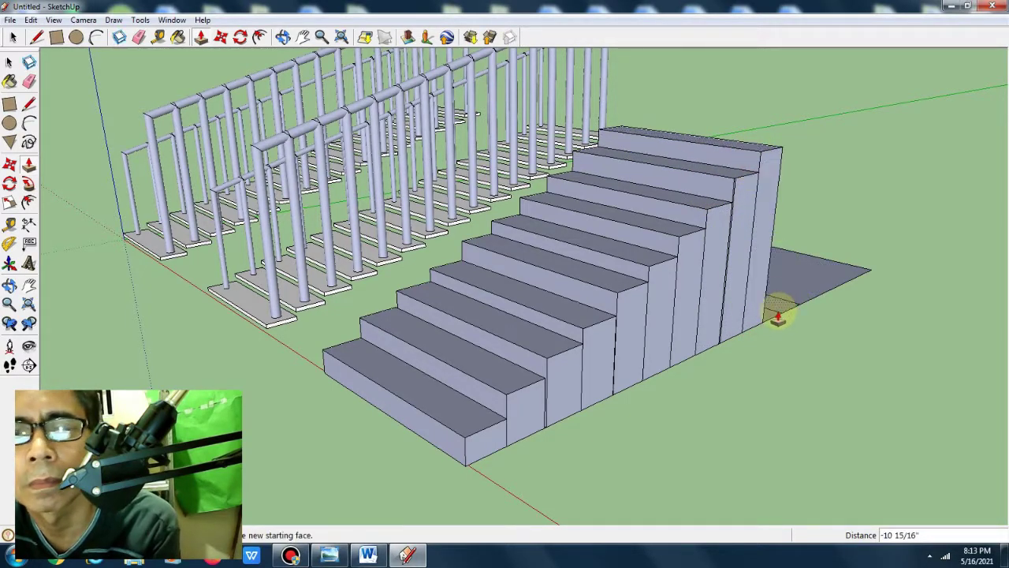
pyautogui.click(777, 293)
pyautogui.click(777, 147)
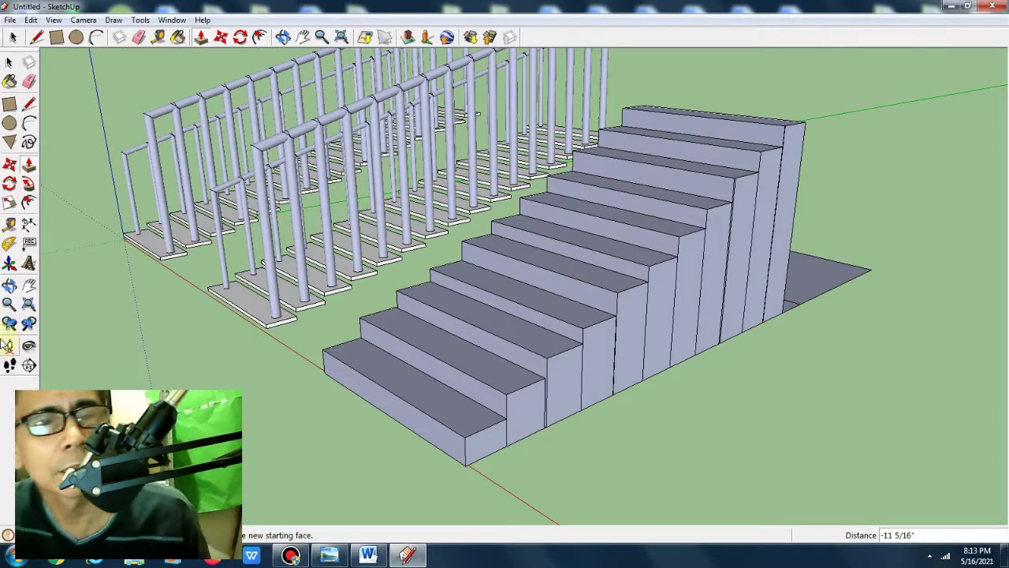
pyautogui.click(9, 286)
pyautogui.moveTo(412, 365)
pyautogui.mouseDown()
pyautogui.moveTo(491, 412)
pyautogui.moveTo(467, 412)
pyautogui.mouseUp()
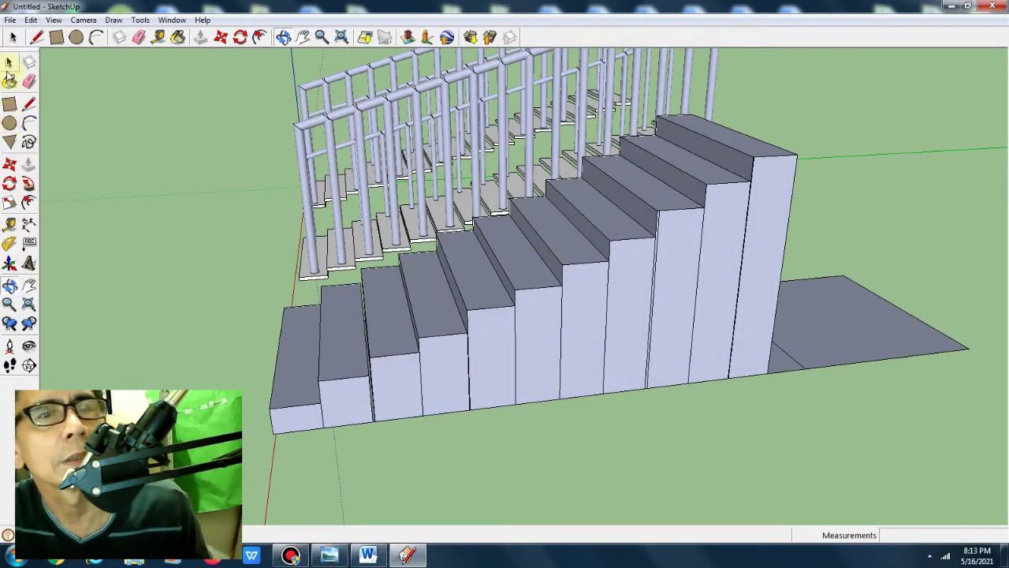
pyautogui.click(9, 63)
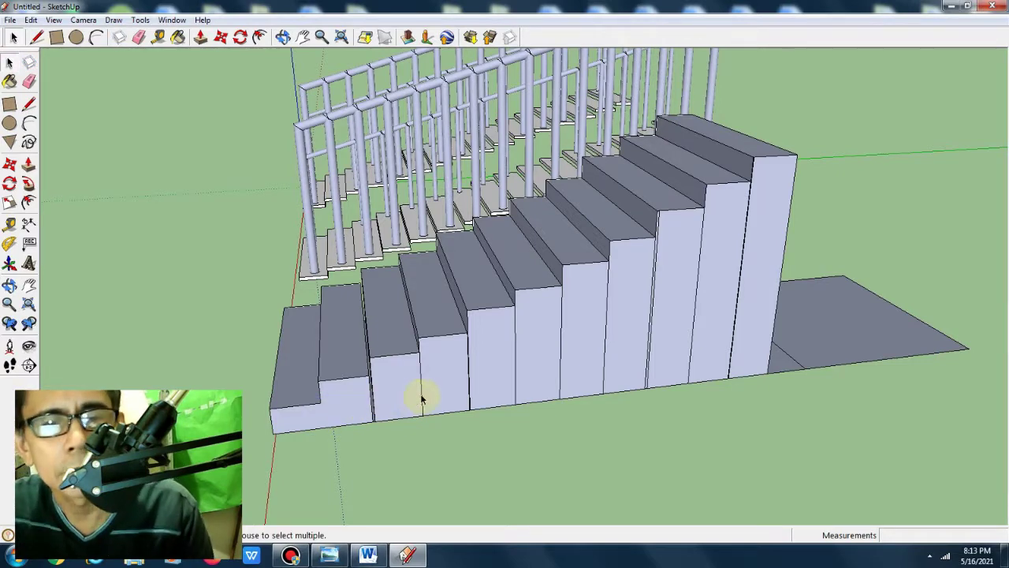
pyautogui.press('Delete')
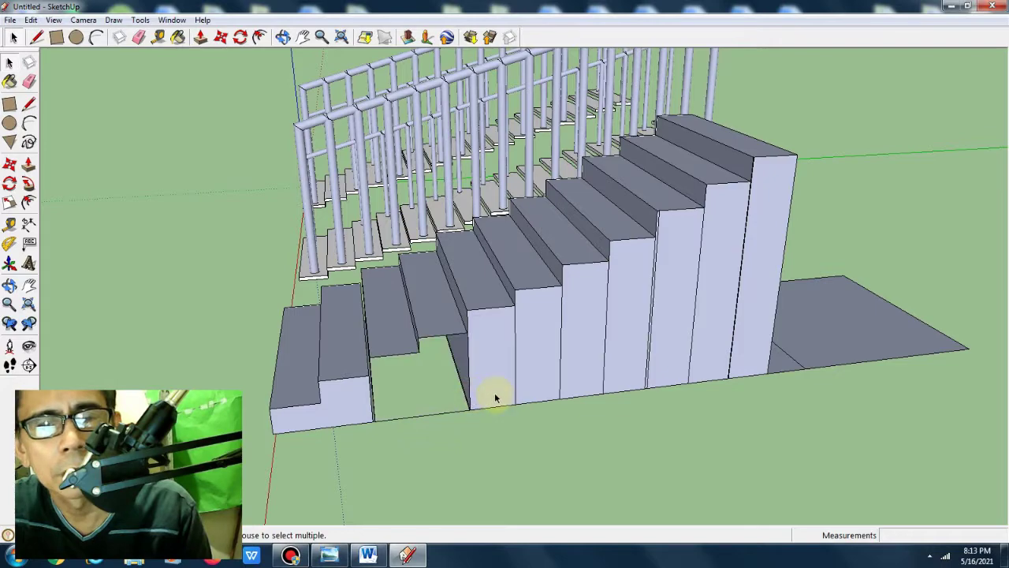
pyautogui.click(32, 20)
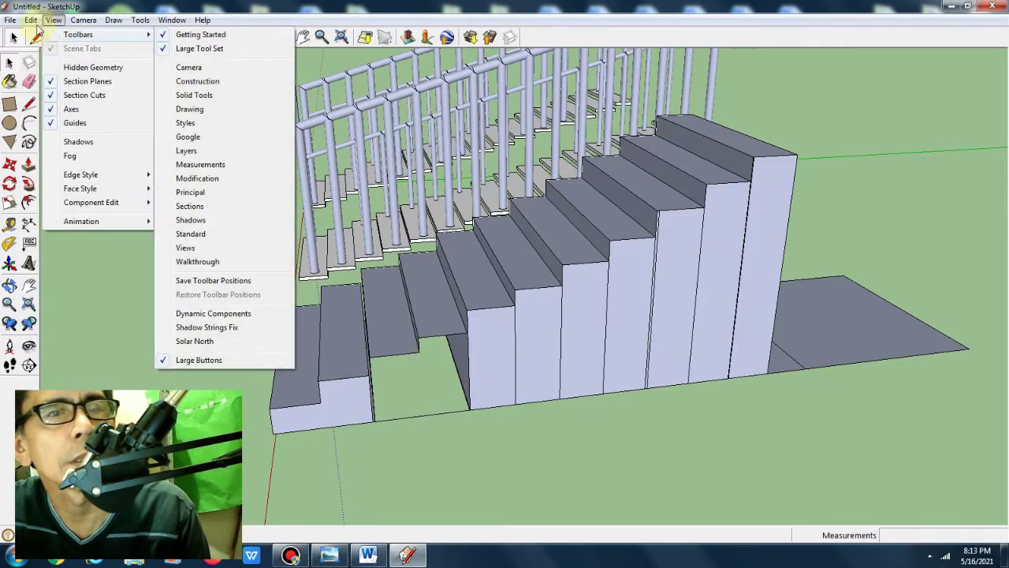
pyautogui.click(47, 35)
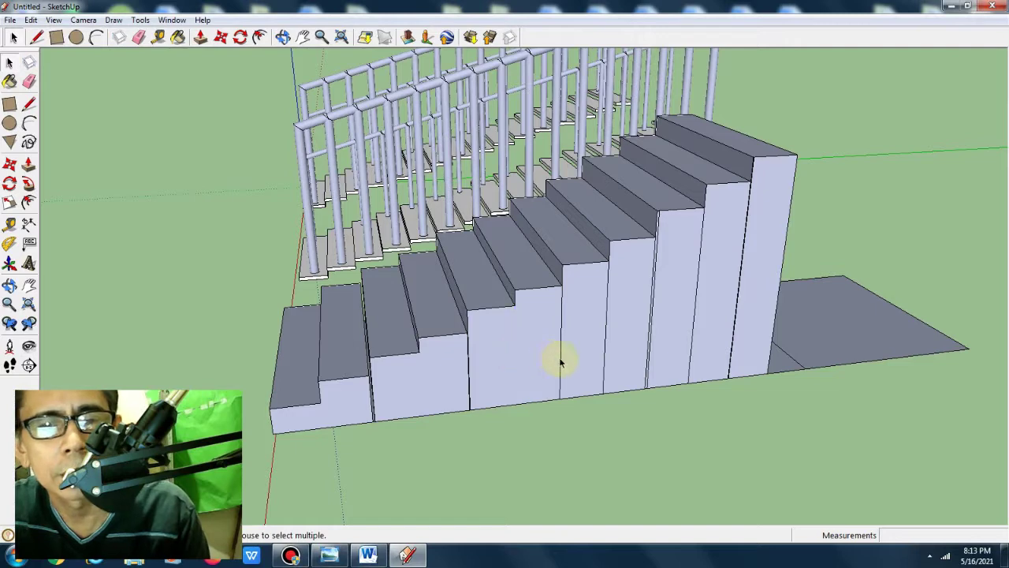
pyautogui.click(602, 360)
pyautogui.press('Delete')
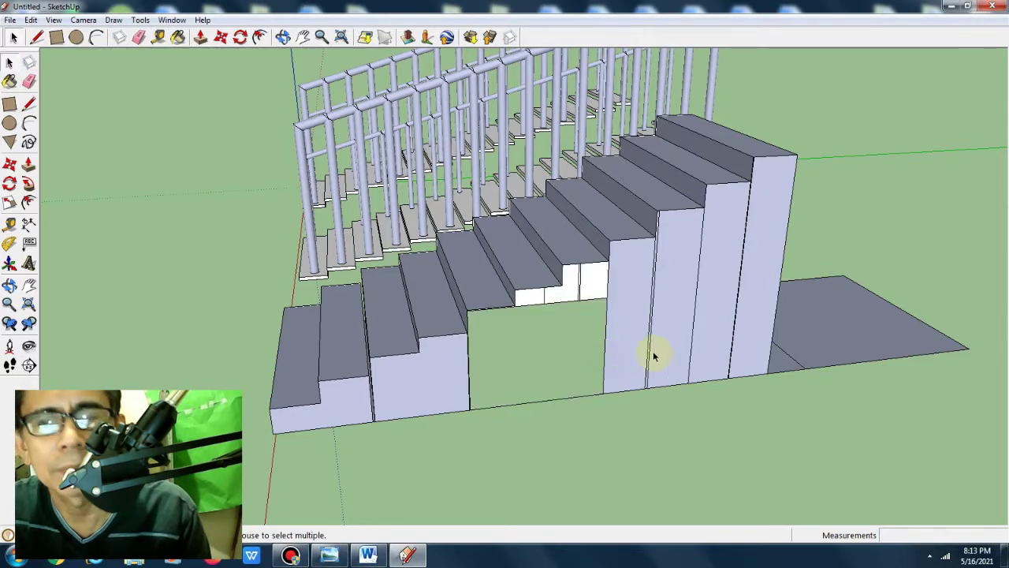
pyautogui.click(30, 19)
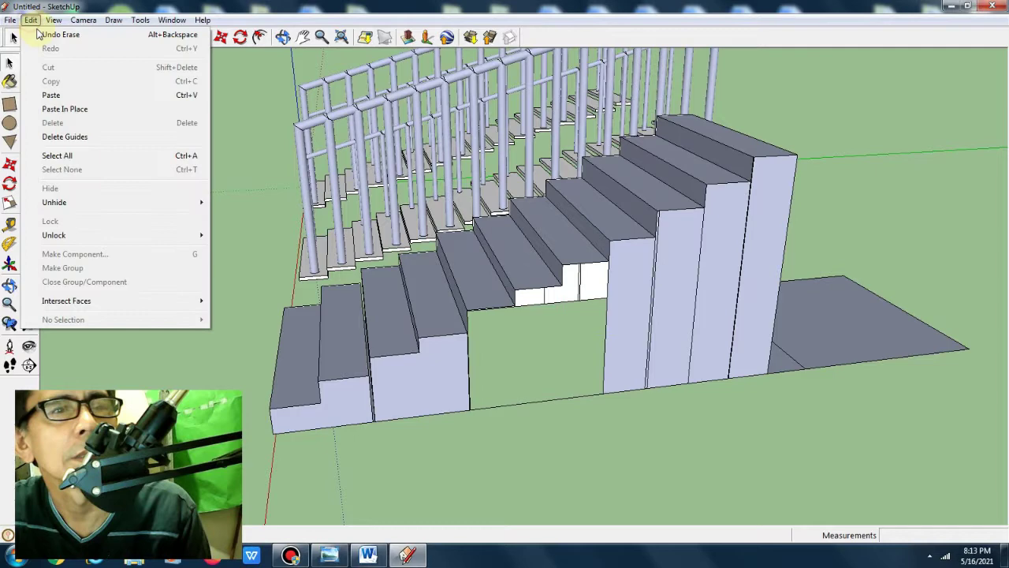
pyautogui.click(47, 34)
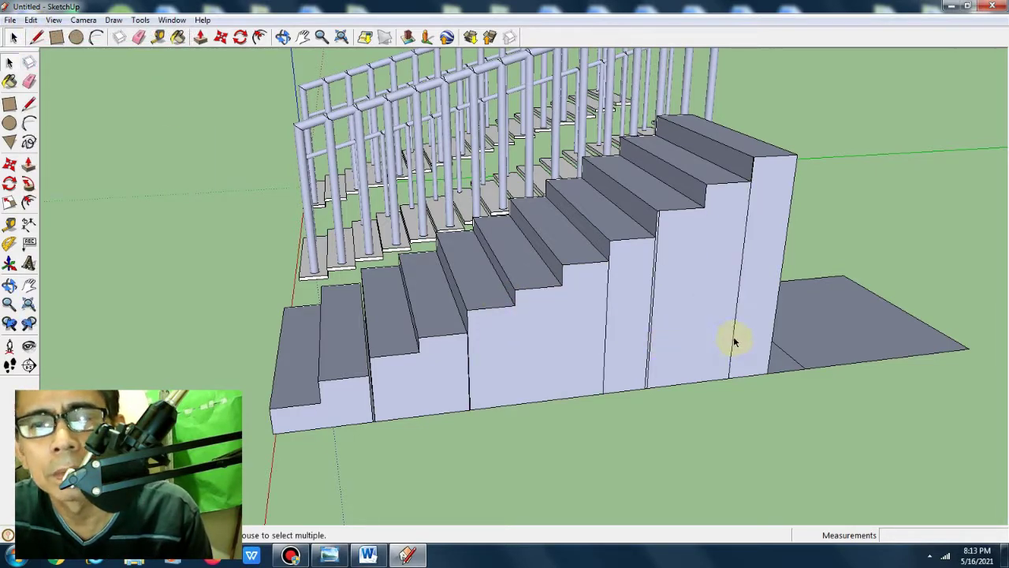
pyautogui.click(650, 347)
pyautogui.press('Delete')
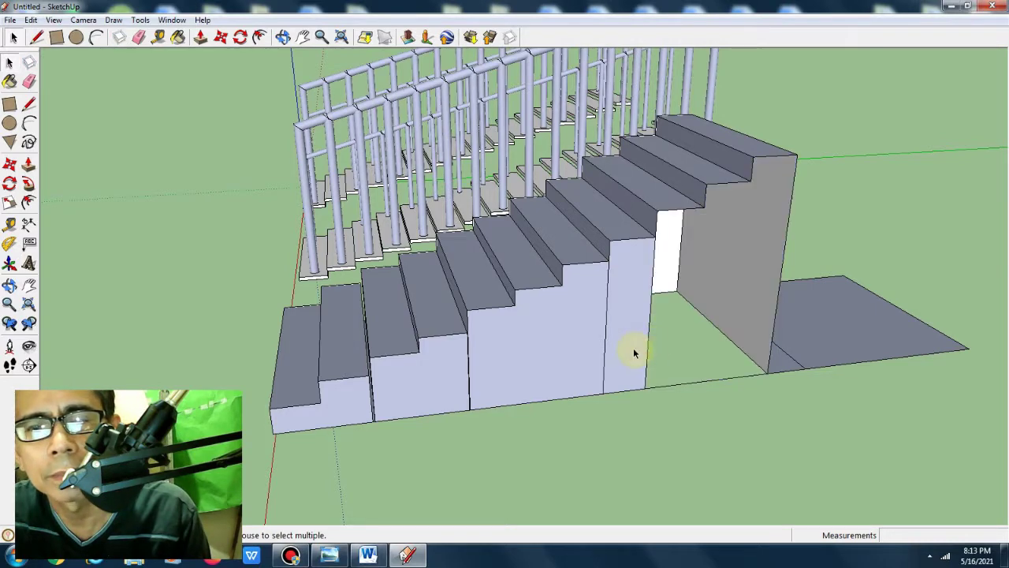
pyautogui.click(30, 20)
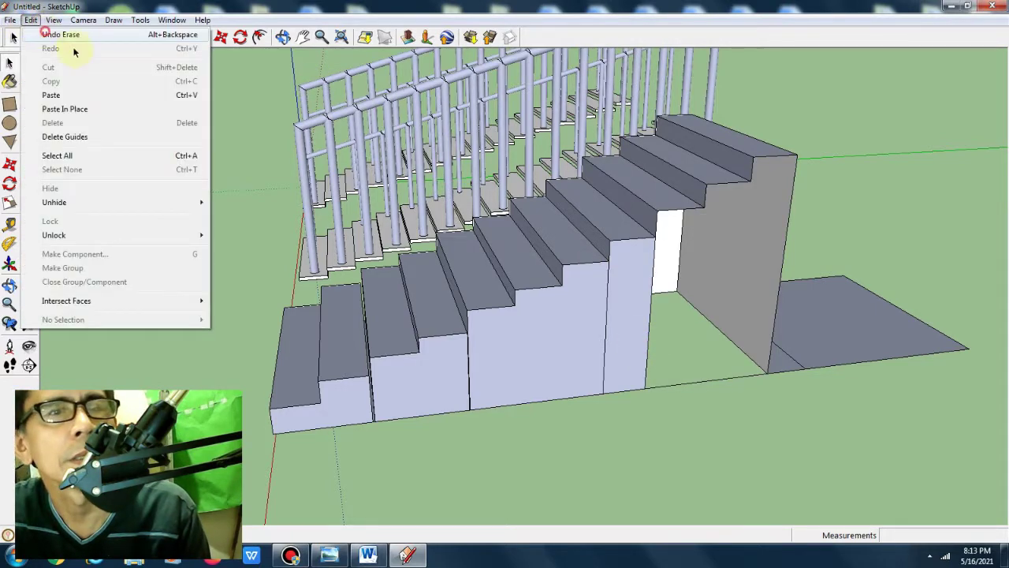
pyautogui.click(48, 33)
pyautogui.scroll(2, 648, 325)
pyautogui.scroll(2, 650, 324)
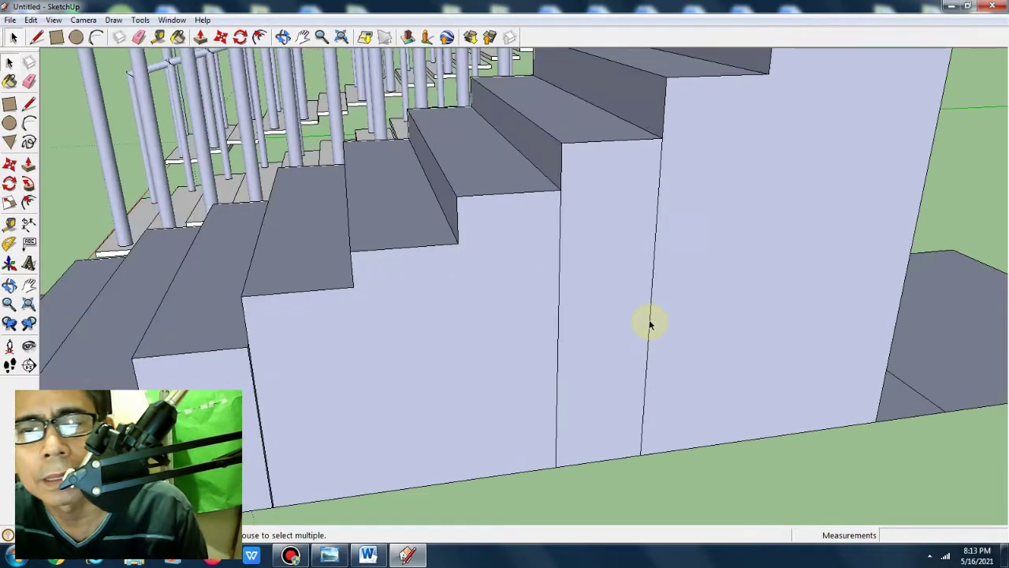
pyautogui.click(561, 330)
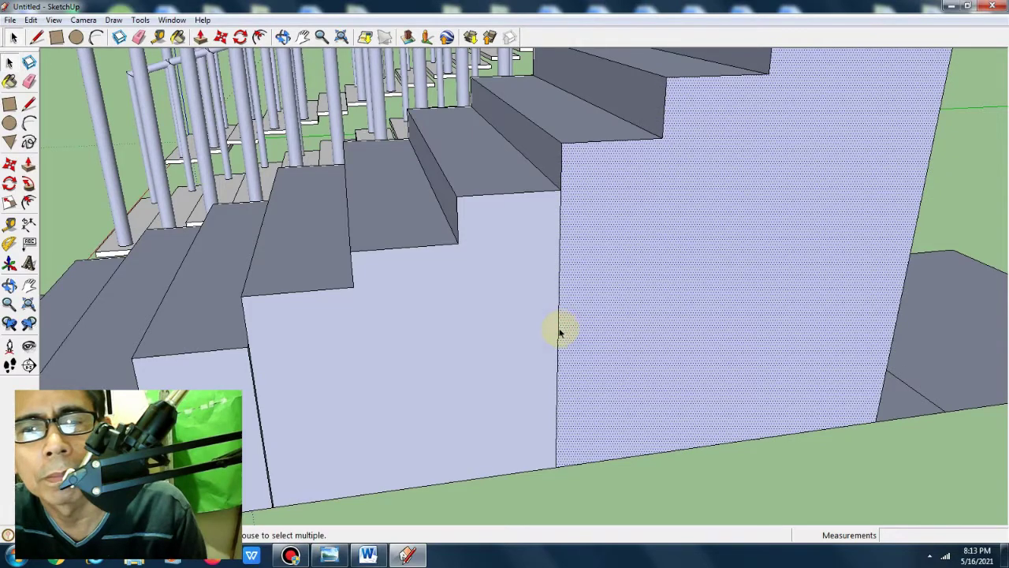
pyautogui.click(558, 333)
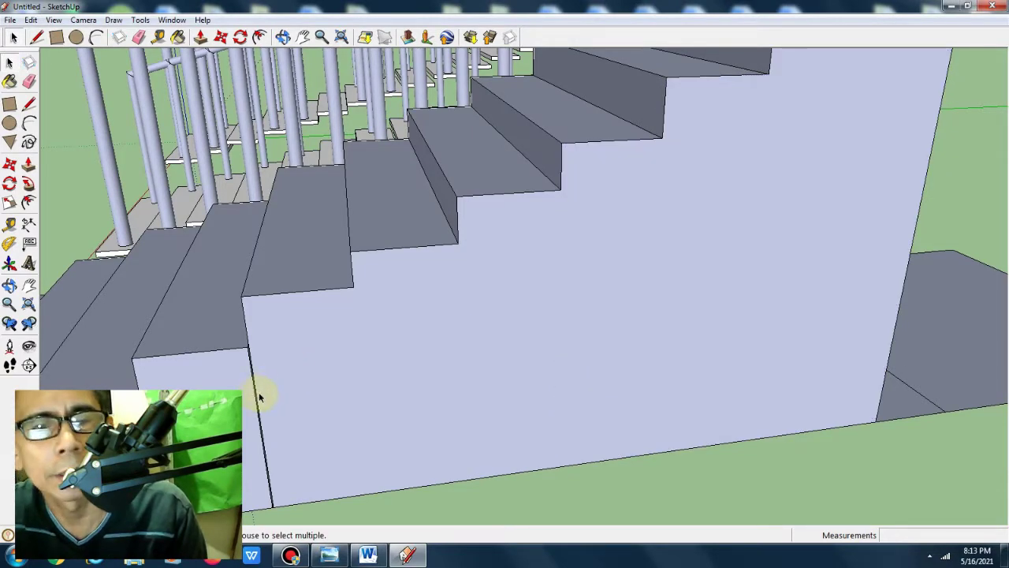
pyautogui.press('Delete')
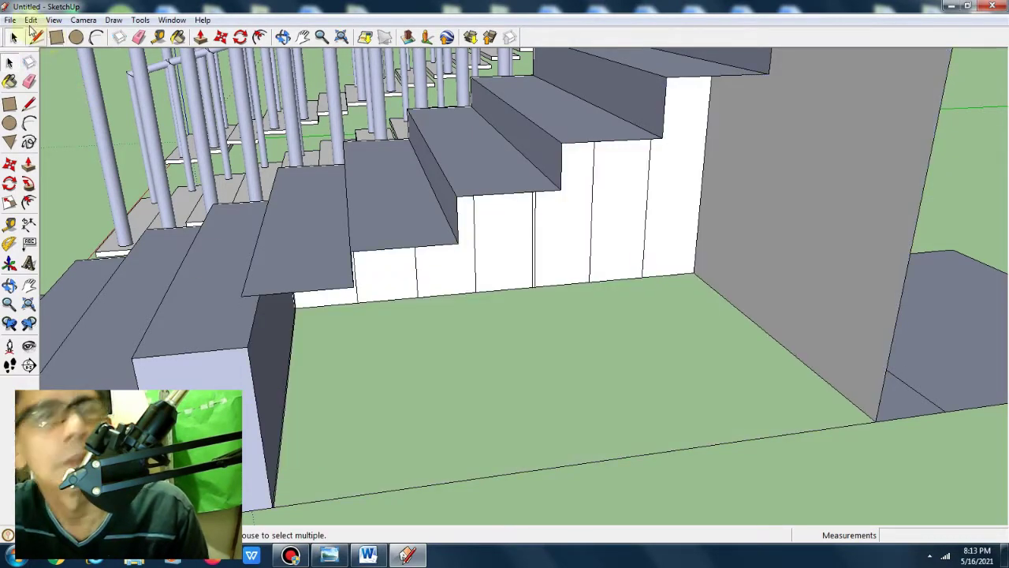
pyautogui.click(31, 19)
pyautogui.click(63, 35)
pyautogui.scroll(-3, 292, 213)
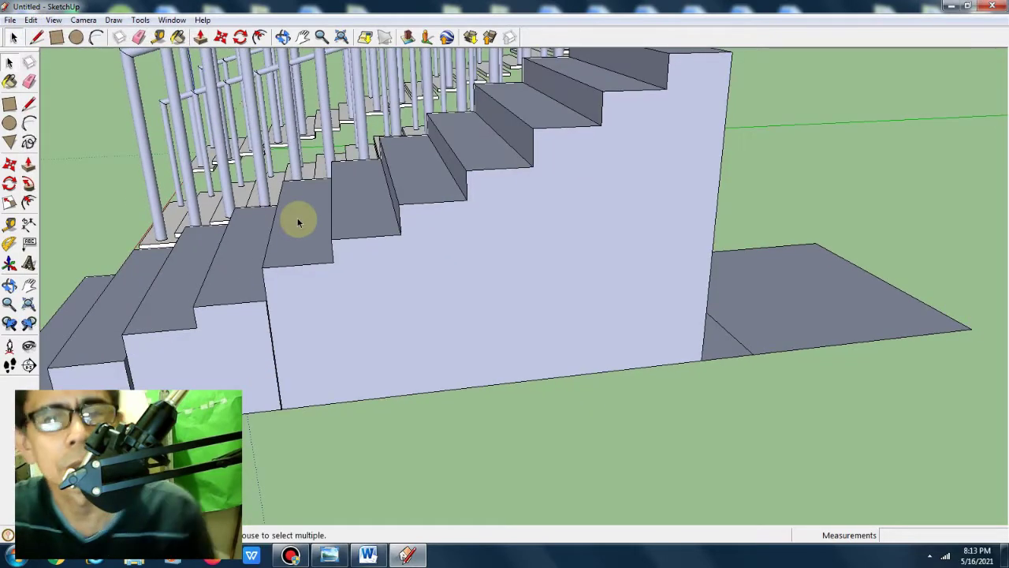
pyautogui.scroll(-2, 264, 211)
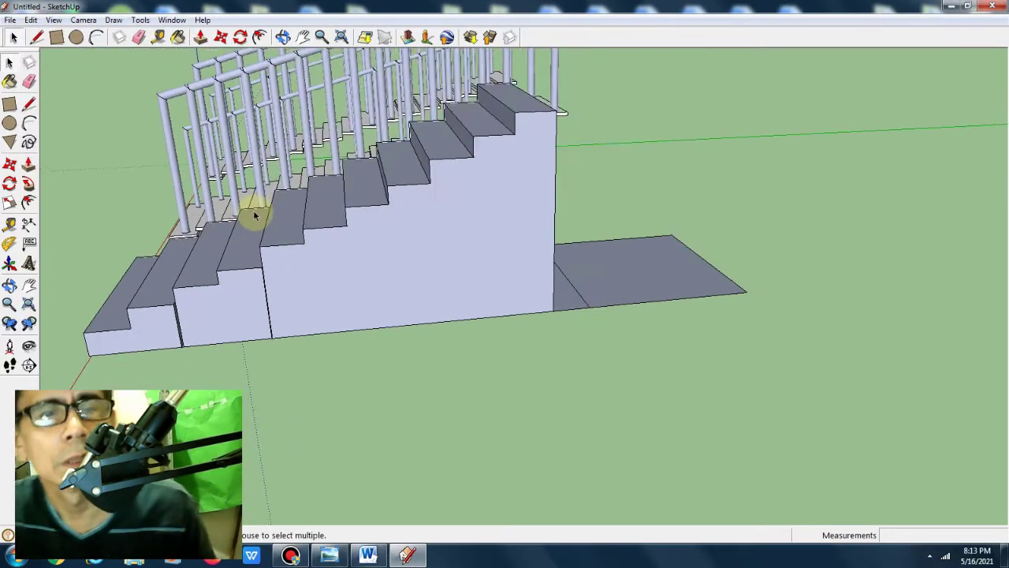
pyautogui.click(28, 285)
pyautogui.moveTo(455, 264); pyautogui.dragTo(593, 270)
pyautogui.scroll(2, 315, 253)
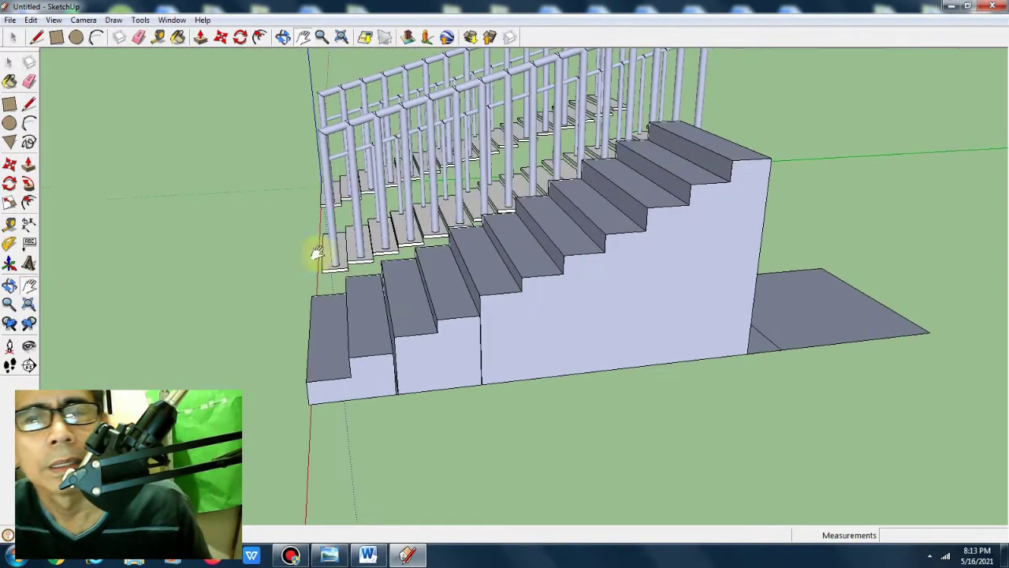
pyautogui.click(27, 204)
# Offset an inner outline on the stair side face and erase the inner face
pyautogui.click(631, 317)
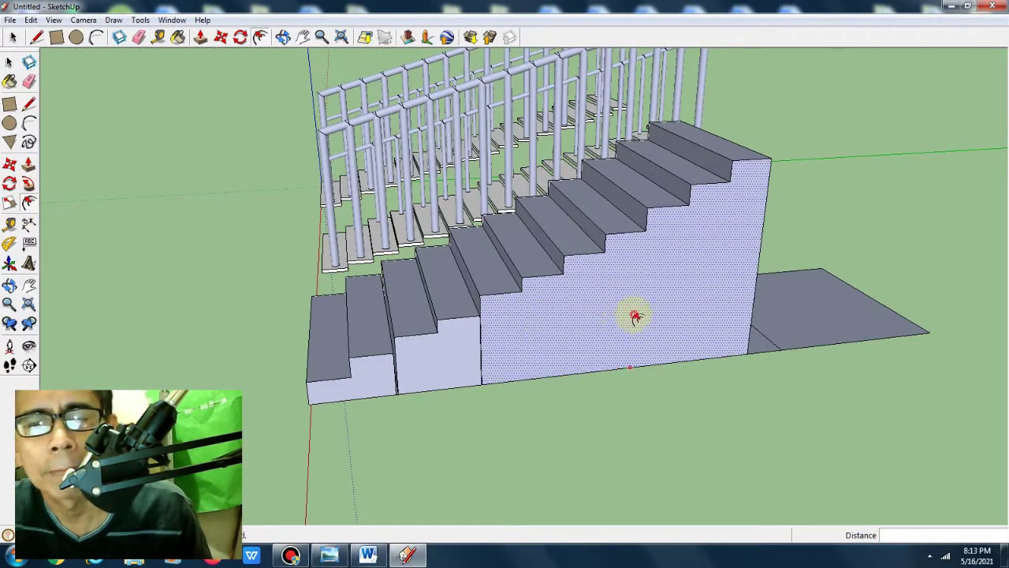
pyautogui.click(674, 337)
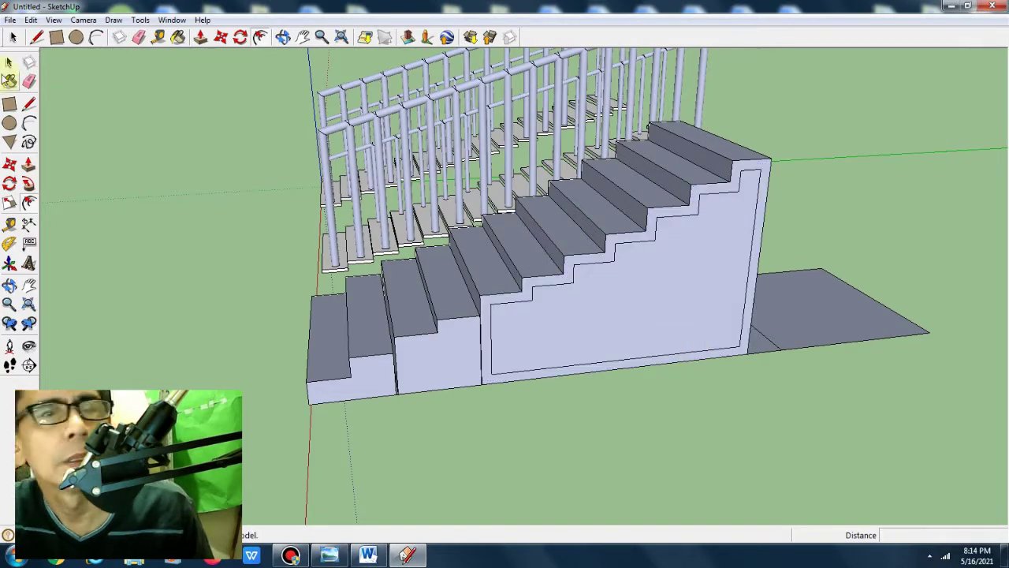
pyautogui.rightClick(638, 288)
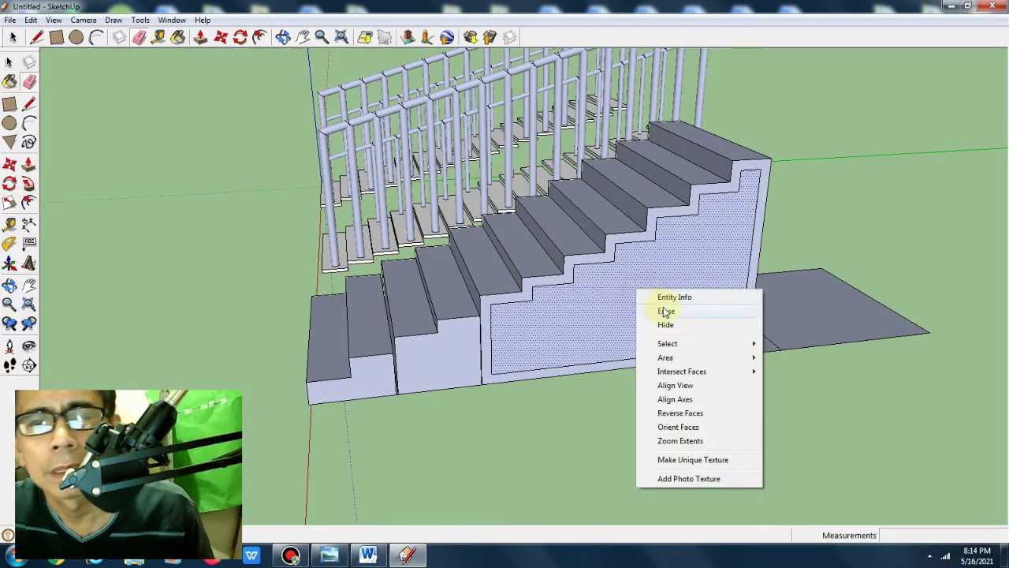
pyautogui.click(662, 310)
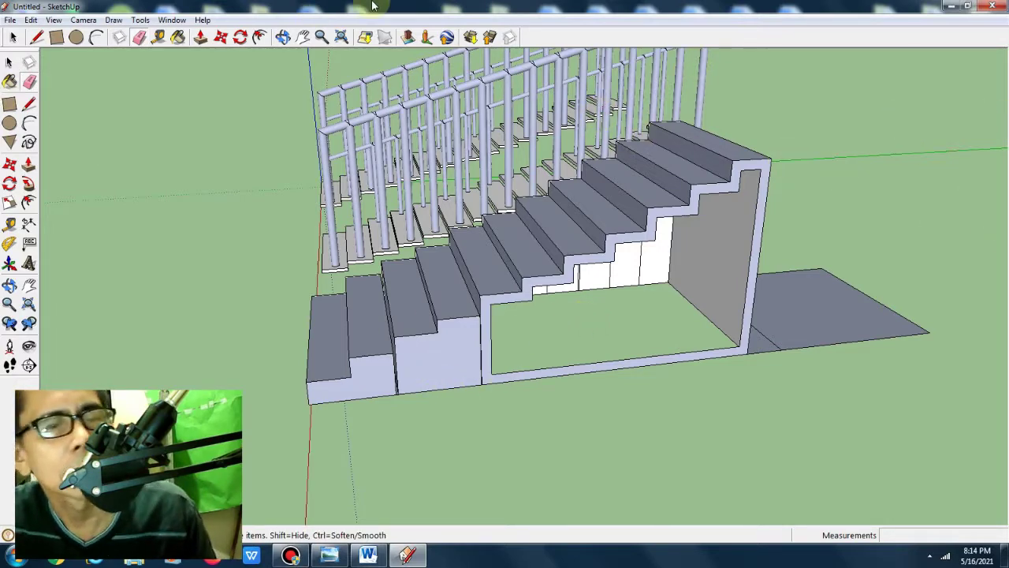
# Offset the second riser's face inward and erase its inner face to open it
pyautogui.click(28, 203)
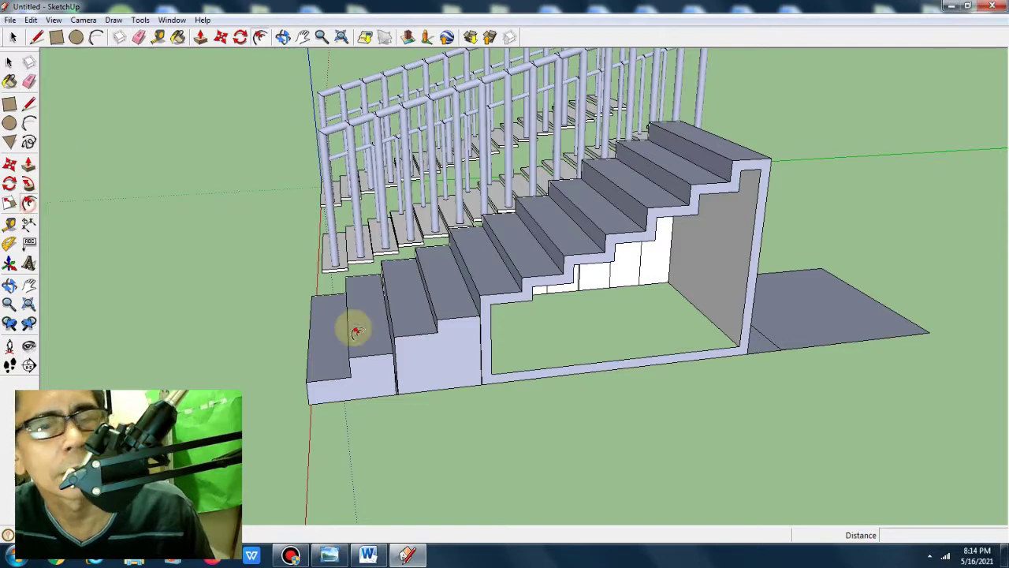
pyautogui.click(438, 363)
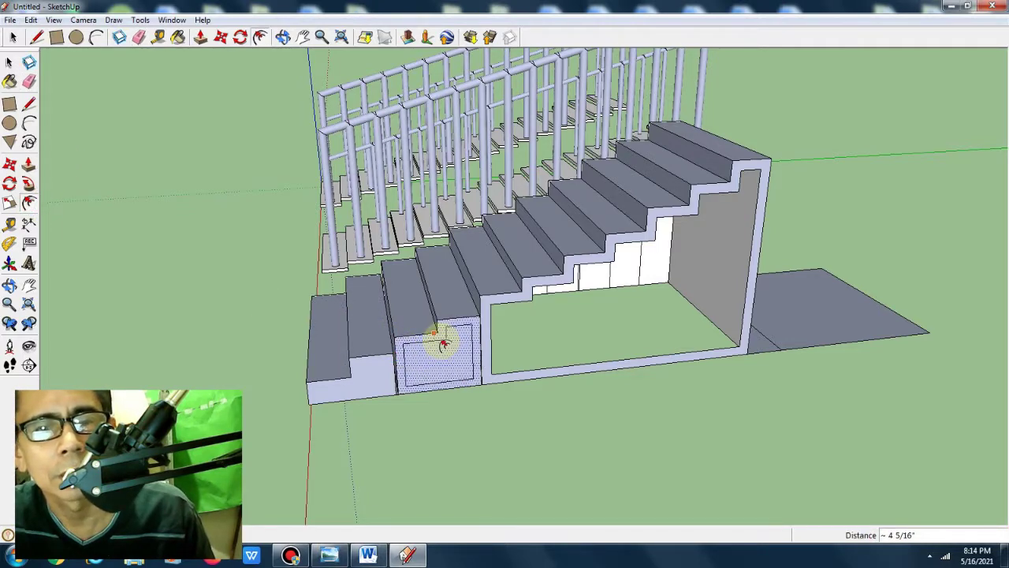
pyautogui.click(444, 341)
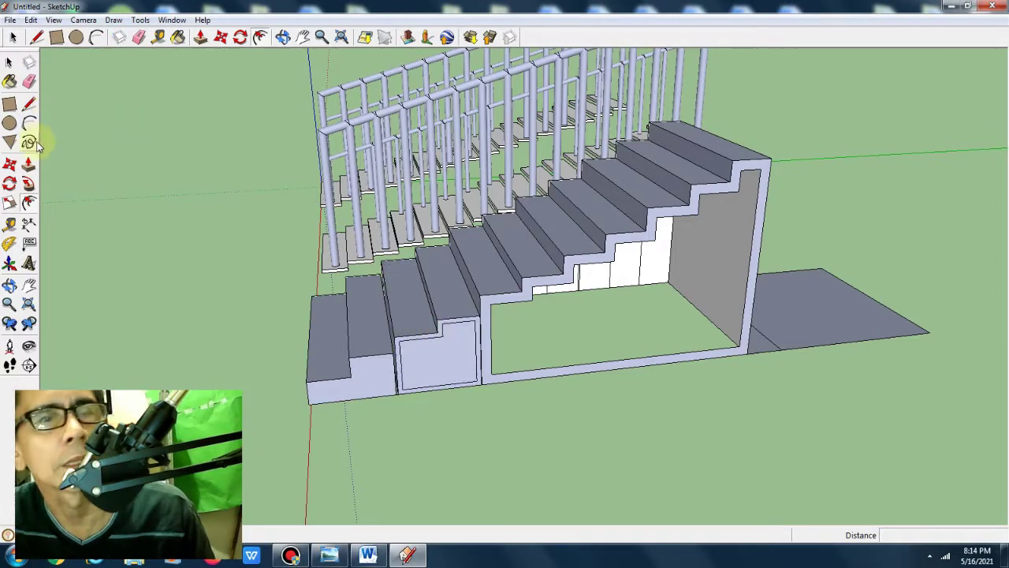
pyautogui.click(30, 82)
pyautogui.rightClick(432, 367)
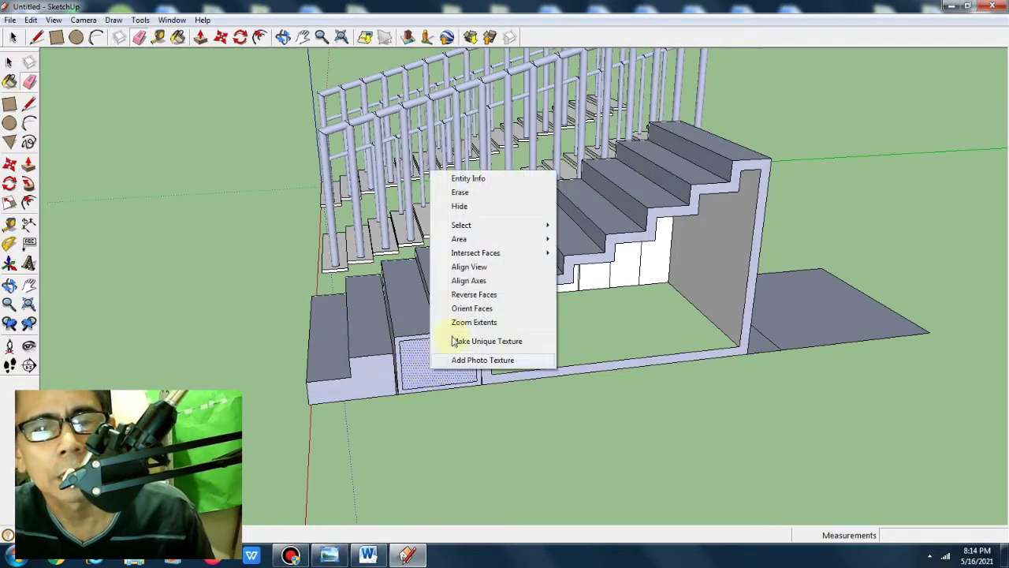
pyautogui.click(459, 207)
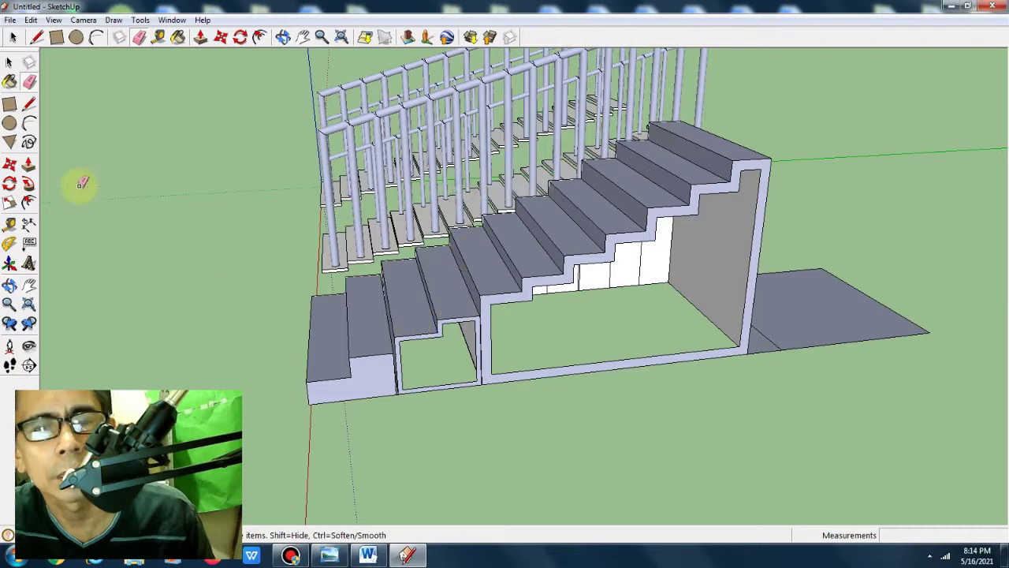
# Offset the lowest riser inward and erase its inner face to hollow it
pyautogui.click(29, 207)
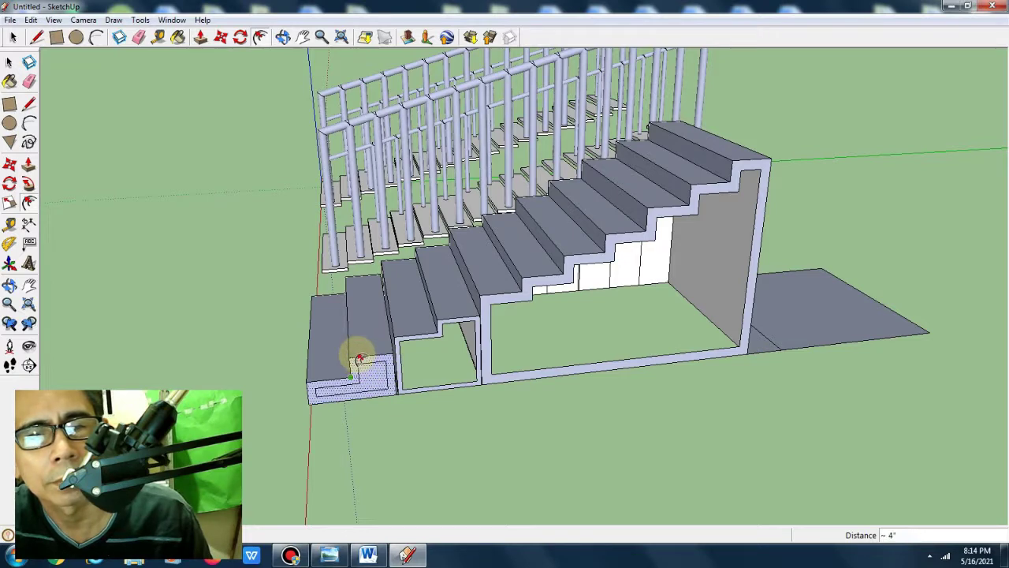
pyautogui.click(357, 360)
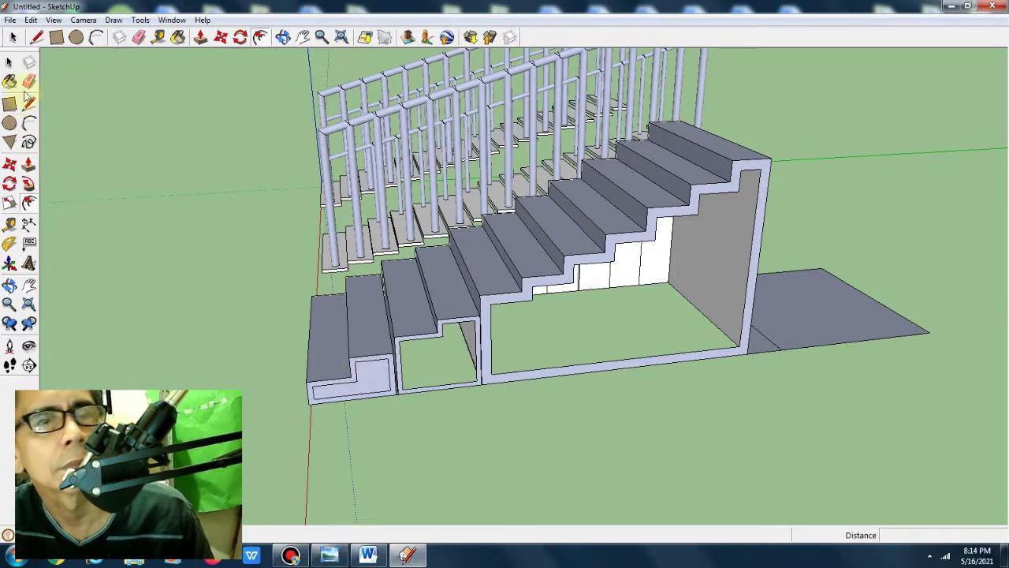
pyautogui.click(28, 82)
pyautogui.rightClick(350, 386)
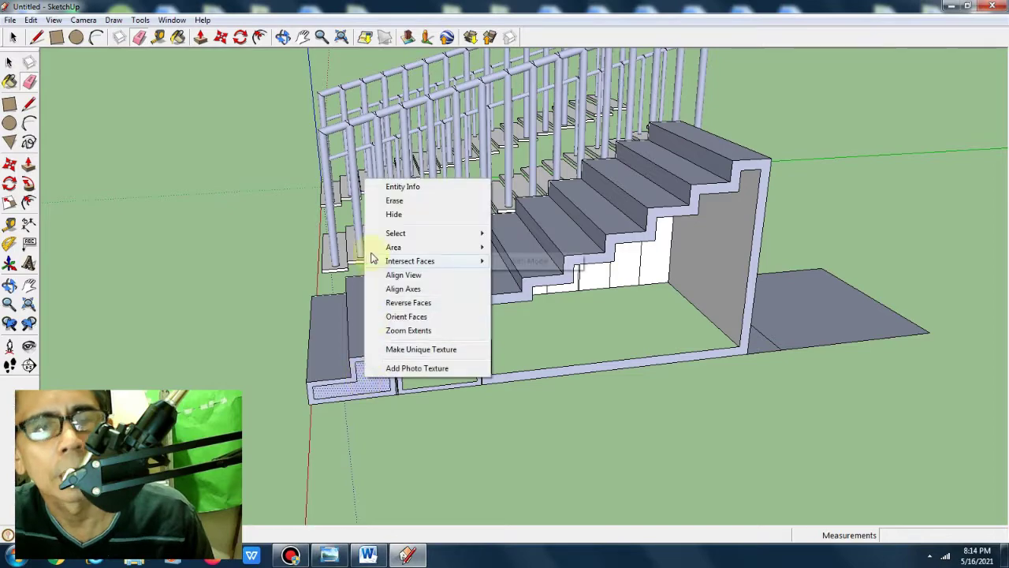
pyautogui.click(396, 201)
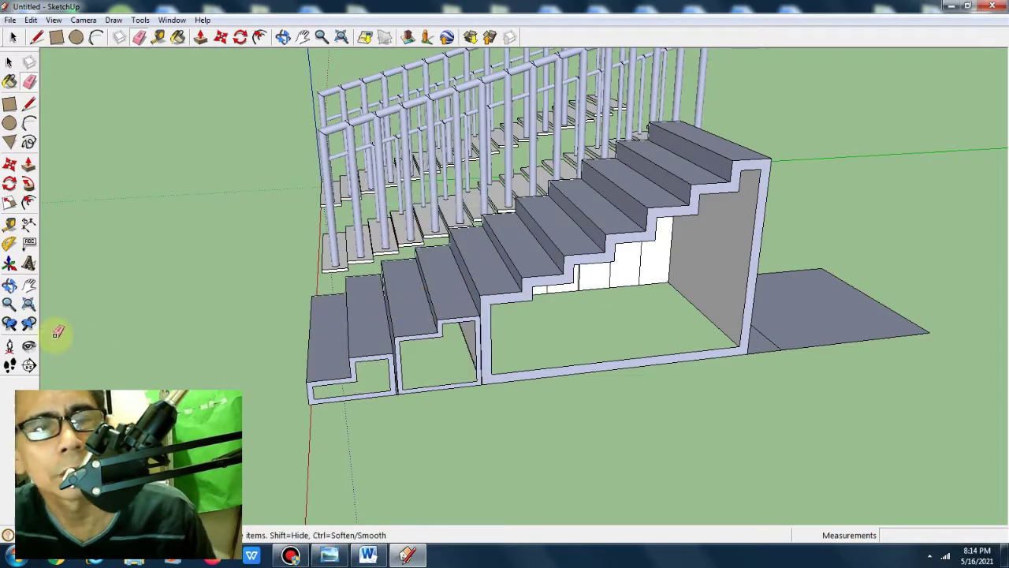
# Try pulling the large hollow frame with Push/Pull, then undo it via Edit > Undo
pyautogui.click(10, 285)
pyautogui.moveTo(134, 322)
pyautogui.mouseDown()
pyautogui.moveTo(590, 371)
pyautogui.moveTo(462, 371)
pyautogui.mouseUp()
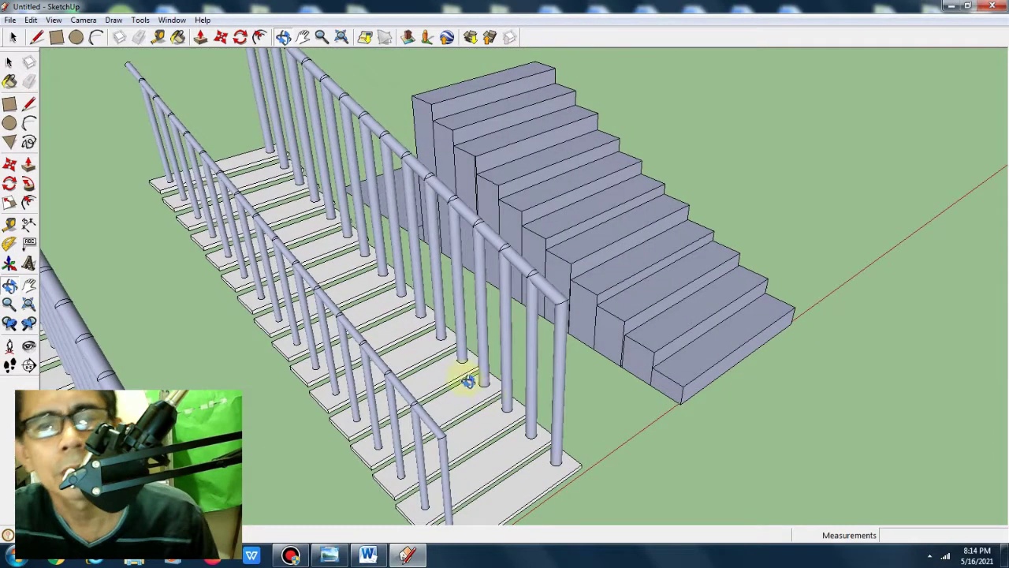
pyautogui.moveTo(809, 349)
pyautogui.mouseDown()
pyautogui.moveTo(489, 397)
pyautogui.moveTo(155, 331)
pyautogui.moveTo(221, 337)
pyautogui.moveTo(234, 311)
pyautogui.mouseUp()
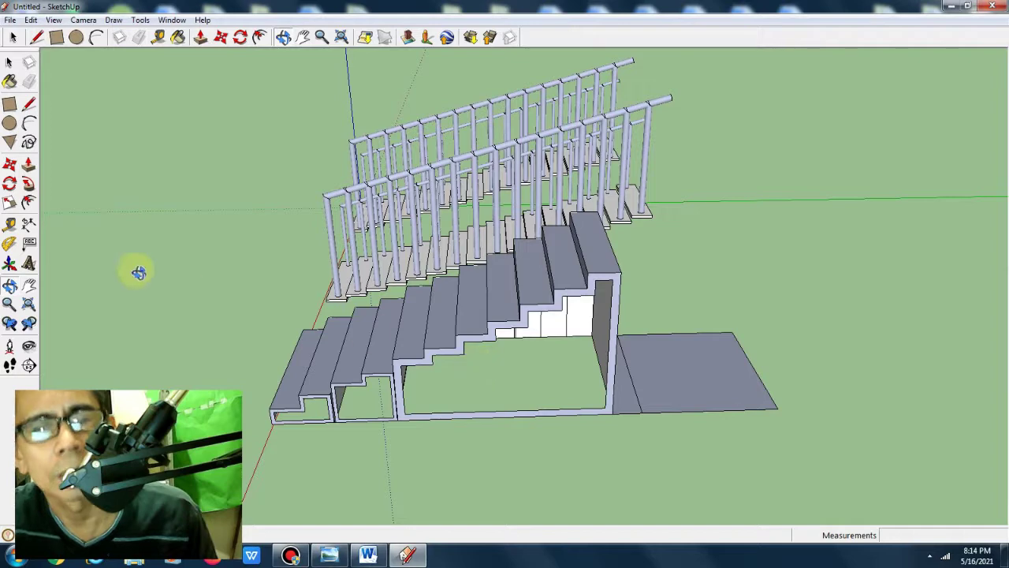
pyautogui.click(28, 164)
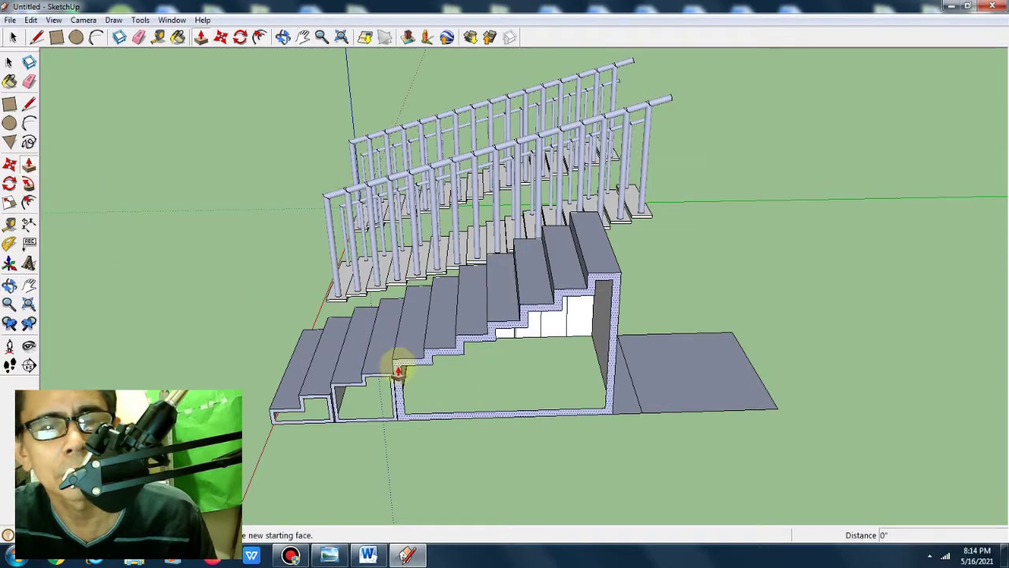
pyautogui.moveTo(402, 366); pyautogui.dragTo(379, 406)
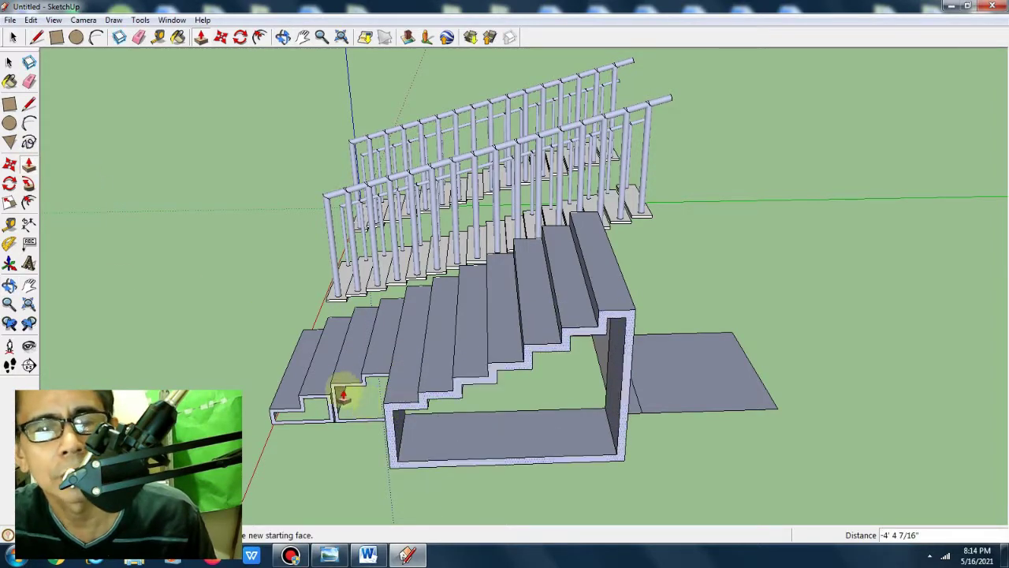
pyautogui.click(30, 20)
pyautogui.click(48, 36)
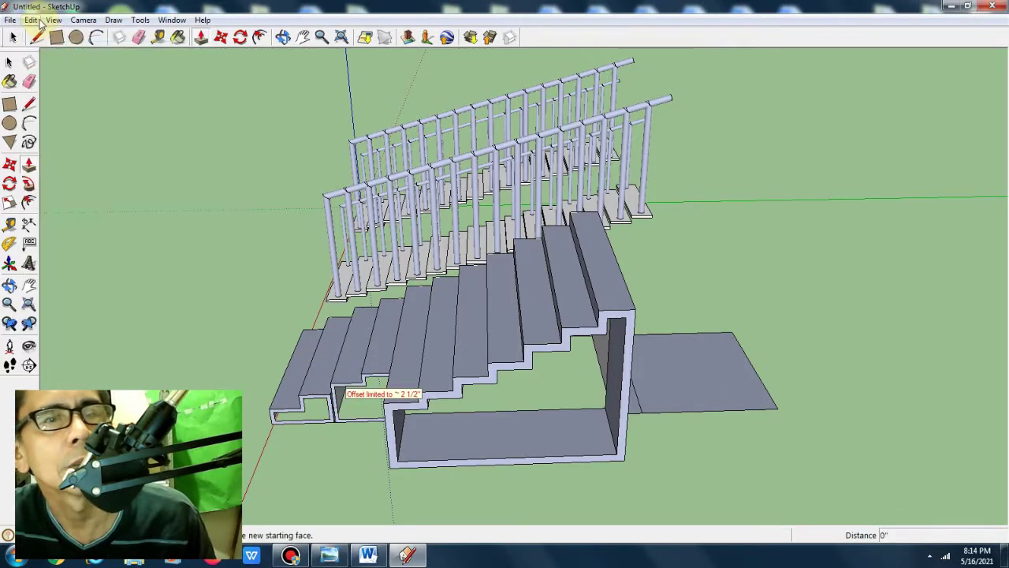
pyautogui.click(30, 20)
pyautogui.click(48, 36)
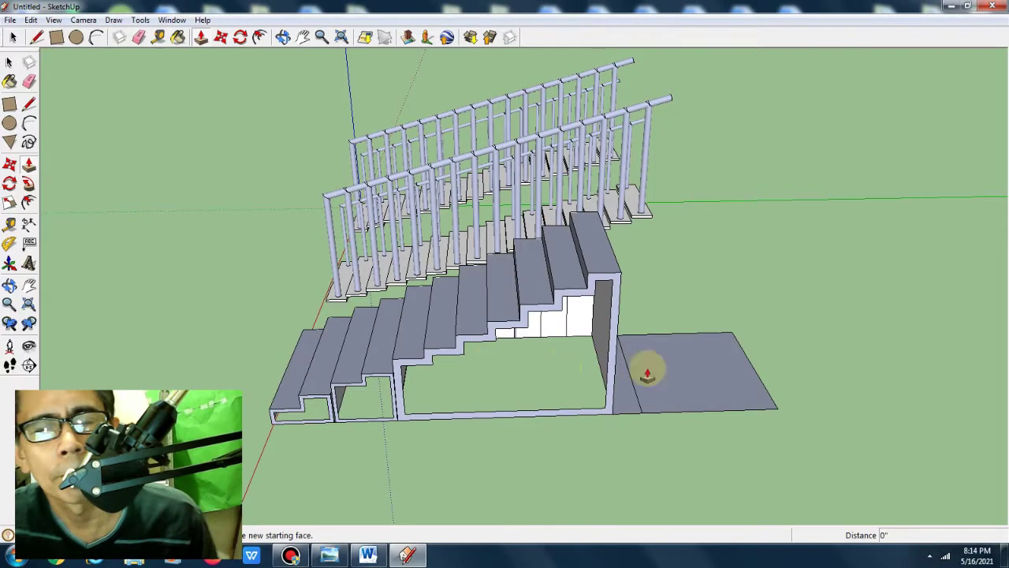
pyautogui.click(9, 286)
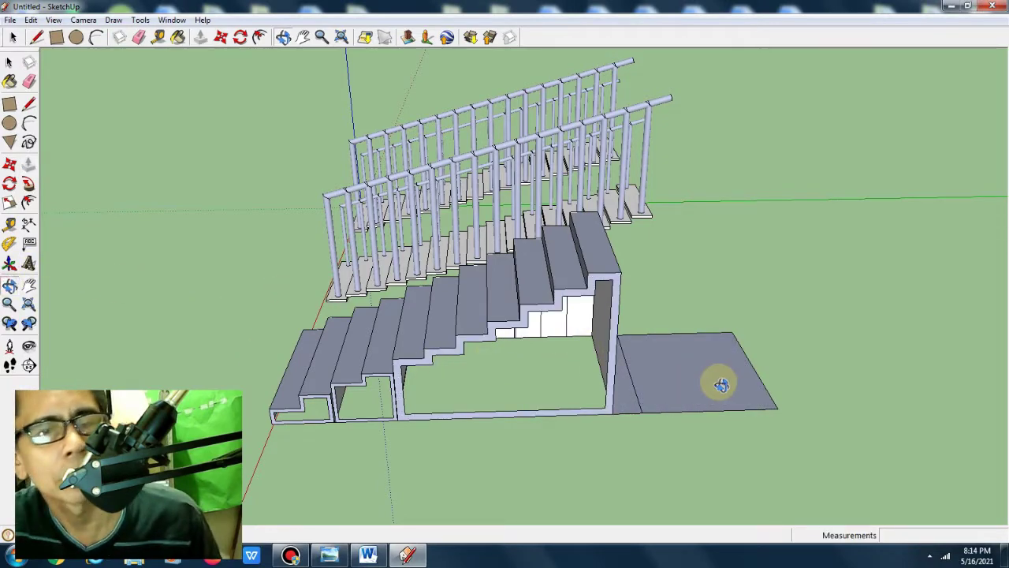
pyautogui.moveTo(717, 384); pyautogui.dragTo(508, 383)
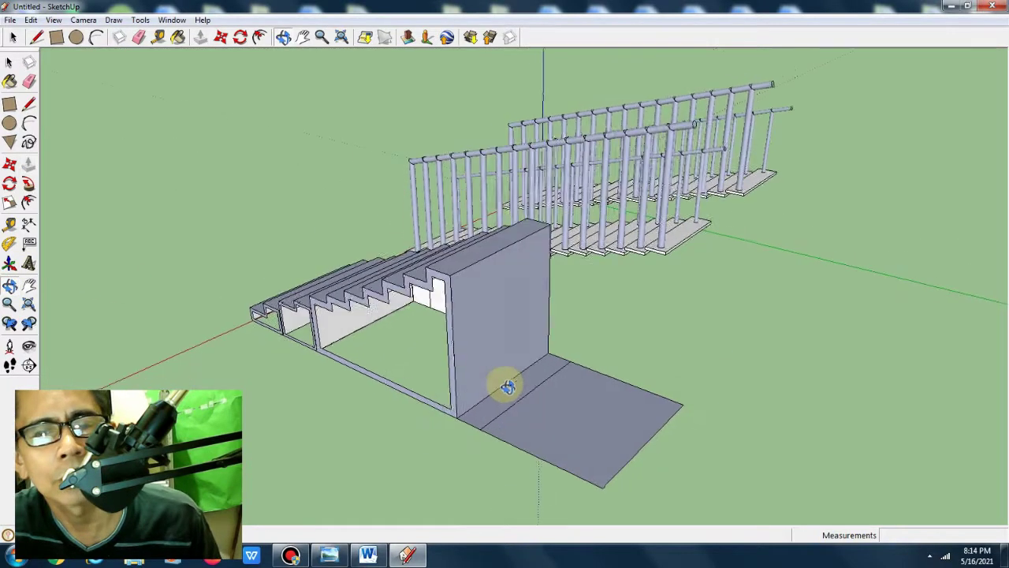
# Push/Pull the back wall face out into a tall box
pyautogui.click(28, 164)
pyautogui.click(500, 304)
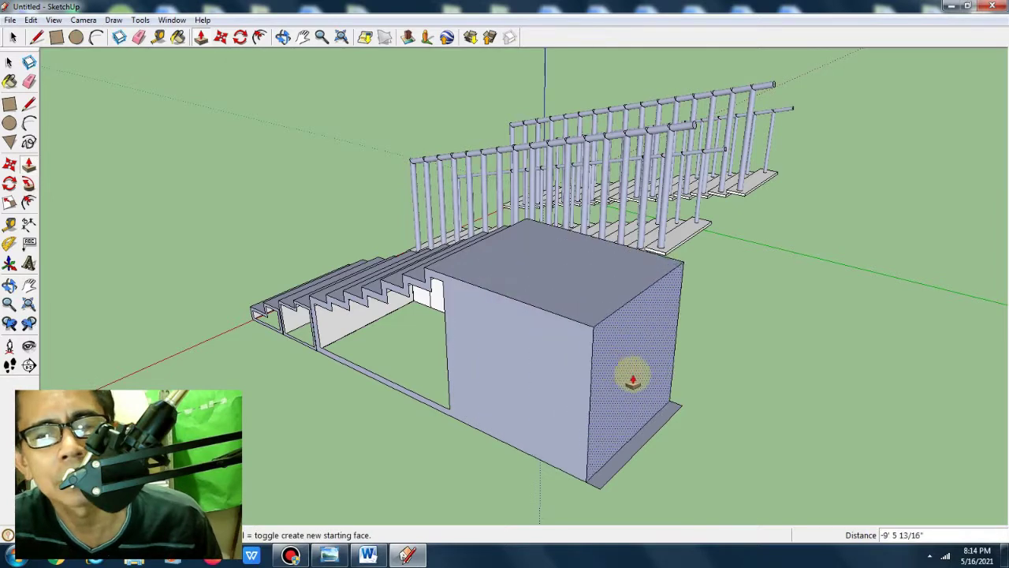
pyautogui.click(651, 396)
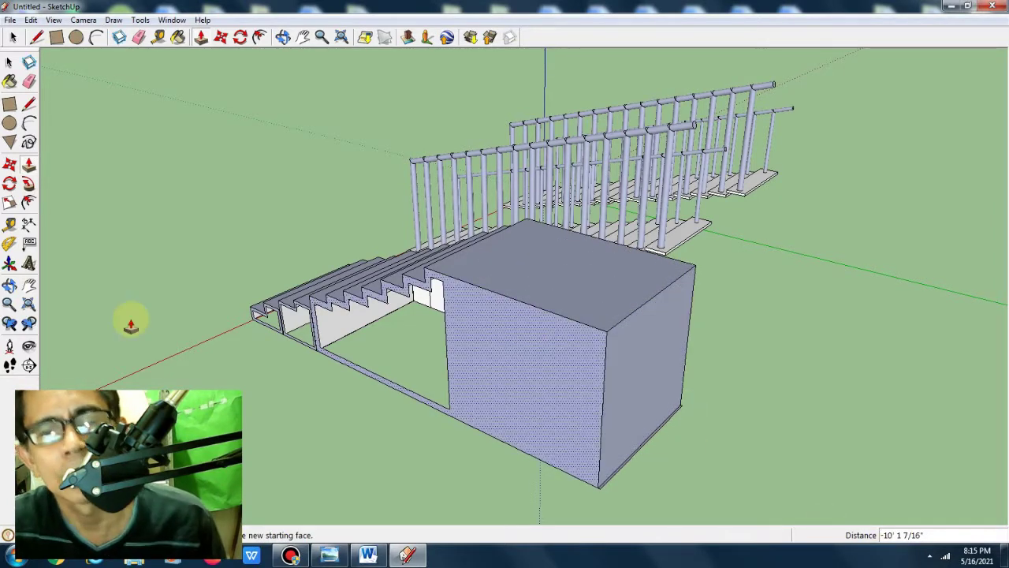
# Draw a rectangle on the railing slab's edge beside the railed staircases
pyautogui.click(9, 287)
pyautogui.moveTo(635, 387)
pyautogui.mouseDown()
pyautogui.moveTo(431, 354)
pyautogui.moveTo(284, 356)
pyautogui.mouseUp()
pyautogui.scroll(3, 607, 389)
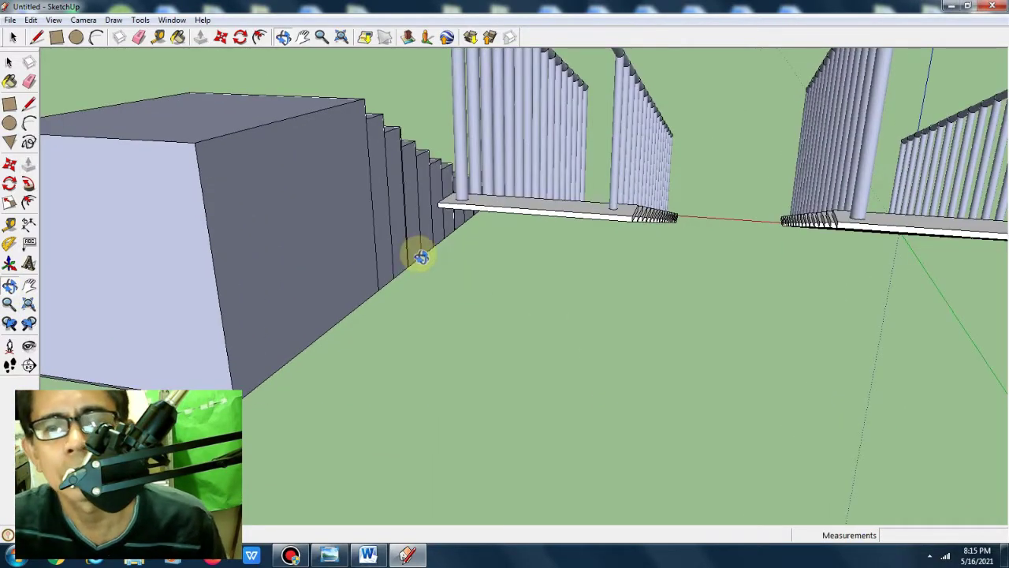
pyautogui.moveTo(417, 252); pyautogui.dragTo(516, 327)
pyautogui.moveTo(671, 361); pyautogui.dragTo(608, 288)
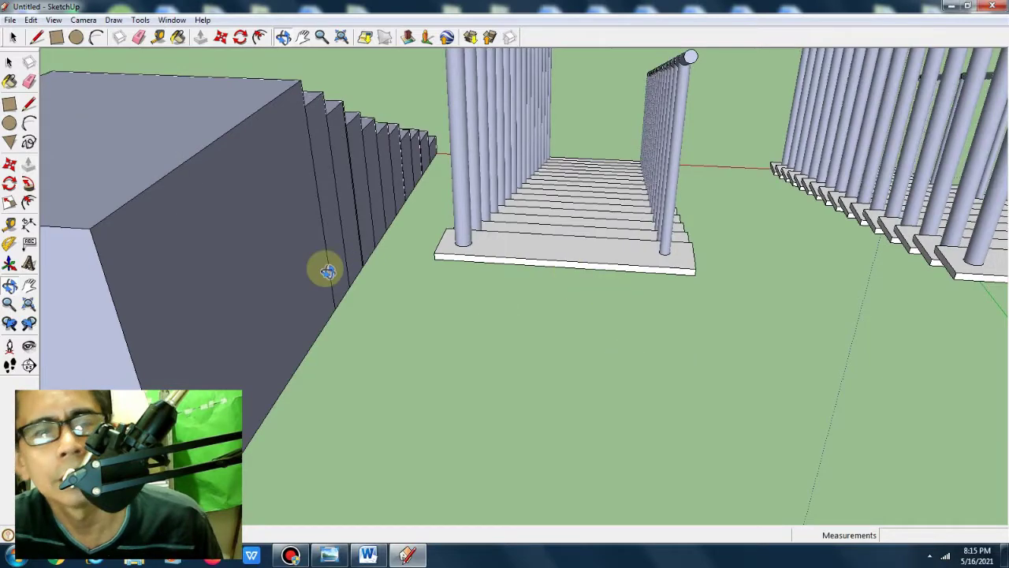
pyautogui.moveTo(327, 268)
pyautogui.mouseDown()
pyautogui.moveTo(395, 232)
pyautogui.moveTo(463, 259)
pyautogui.mouseUp()
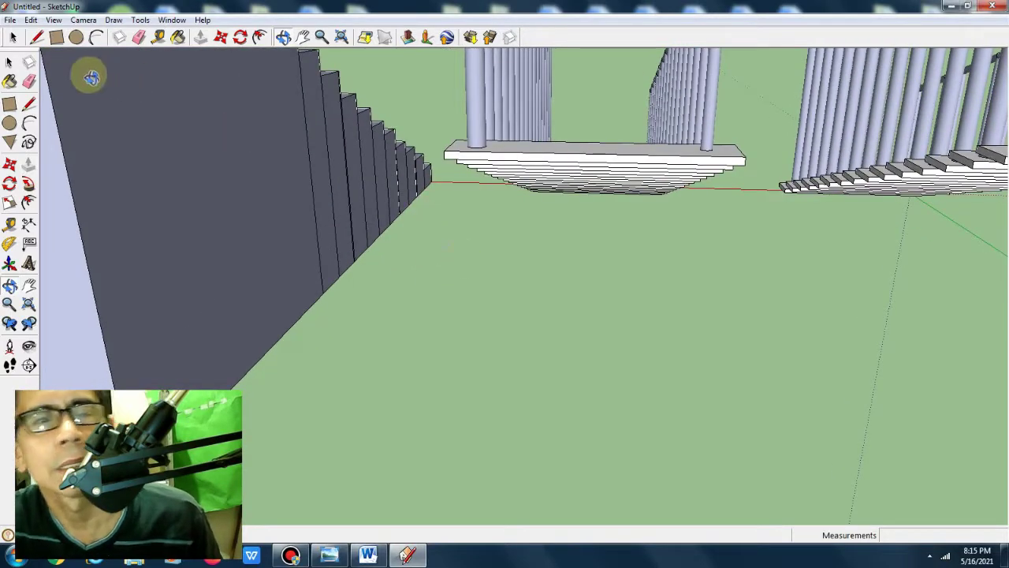
pyautogui.click(11, 104)
pyautogui.click(445, 151)
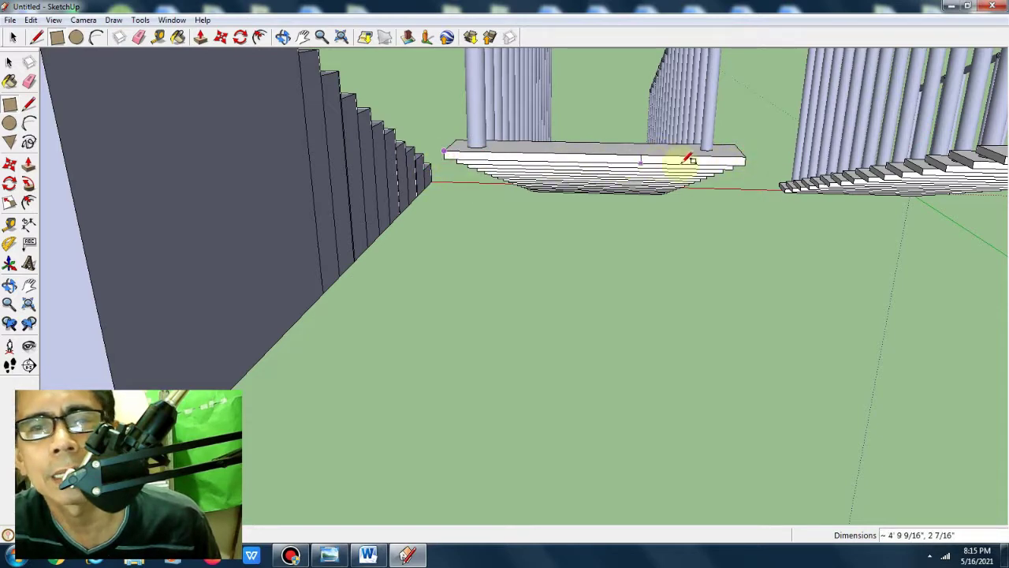
pyautogui.click(746, 160)
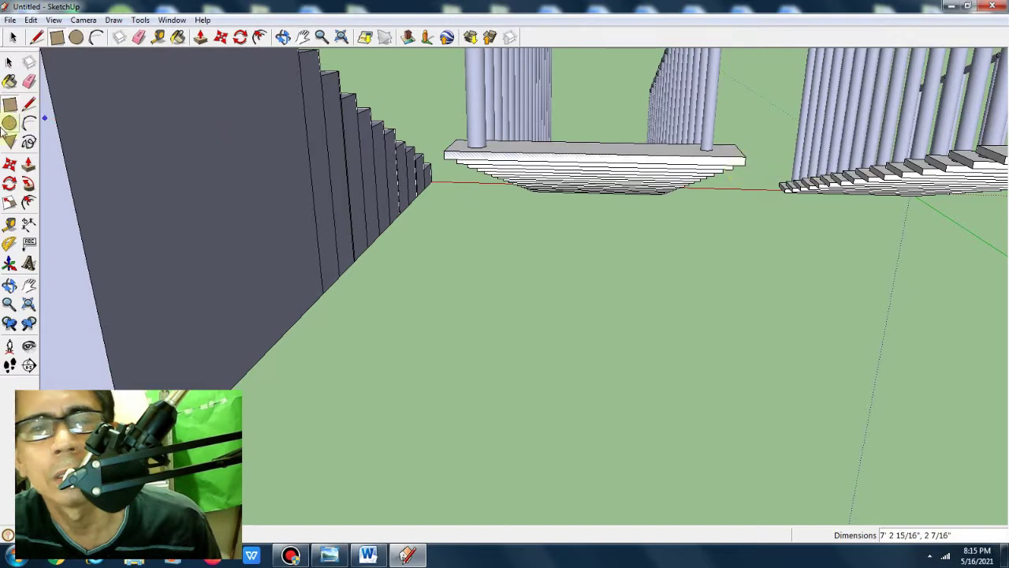
# Extrude the new rectangle into a flat landing slab about 3 1/16" thick
pyautogui.click(28, 163)
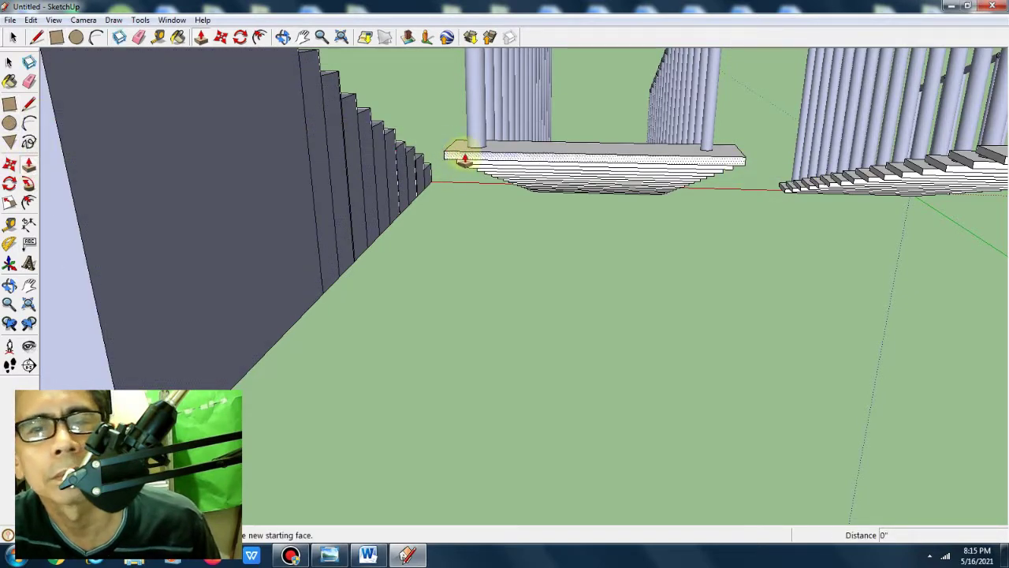
pyautogui.click(466, 167)
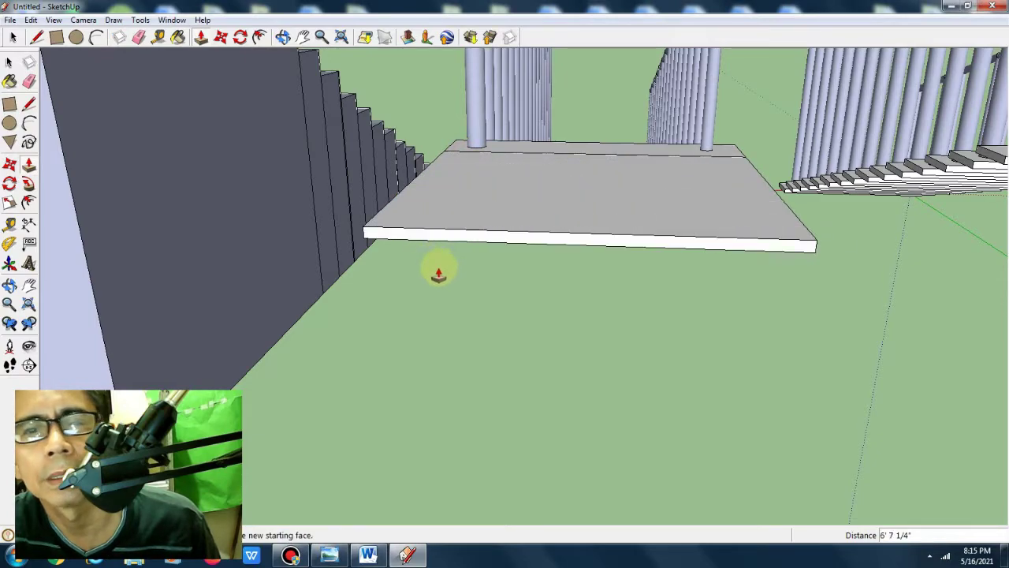
pyautogui.scroll(-3, 442, 262)
pyautogui.scroll(-5, 443, 261)
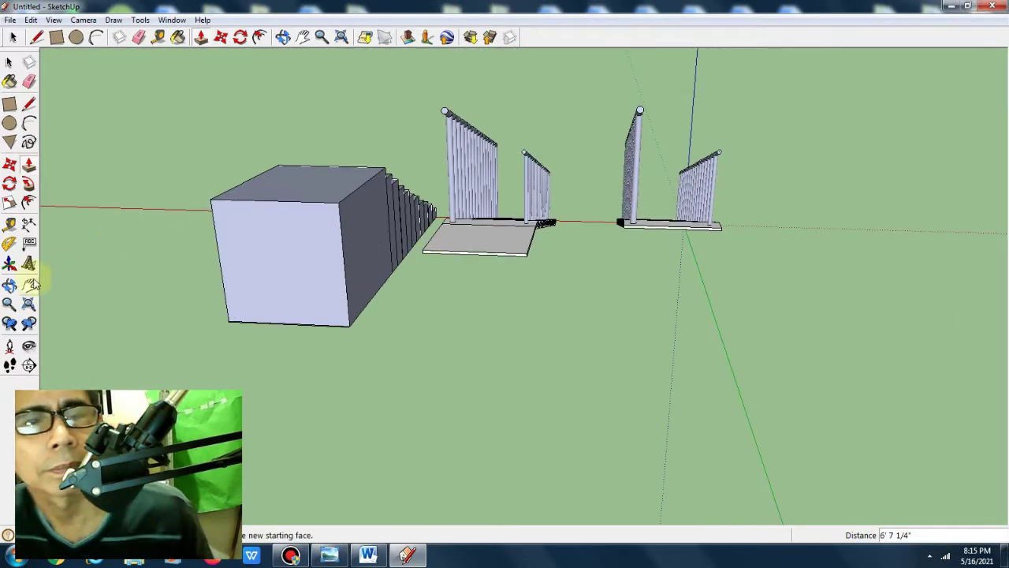
pyautogui.click(9, 286)
pyautogui.moveTo(657, 390)
pyautogui.mouseDown()
pyautogui.moveTo(427, 433)
pyautogui.moveTo(451, 355)
pyautogui.moveTo(362, 297)
pyautogui.mouseUp()
pyautogui.scroll(3, 356, 277)
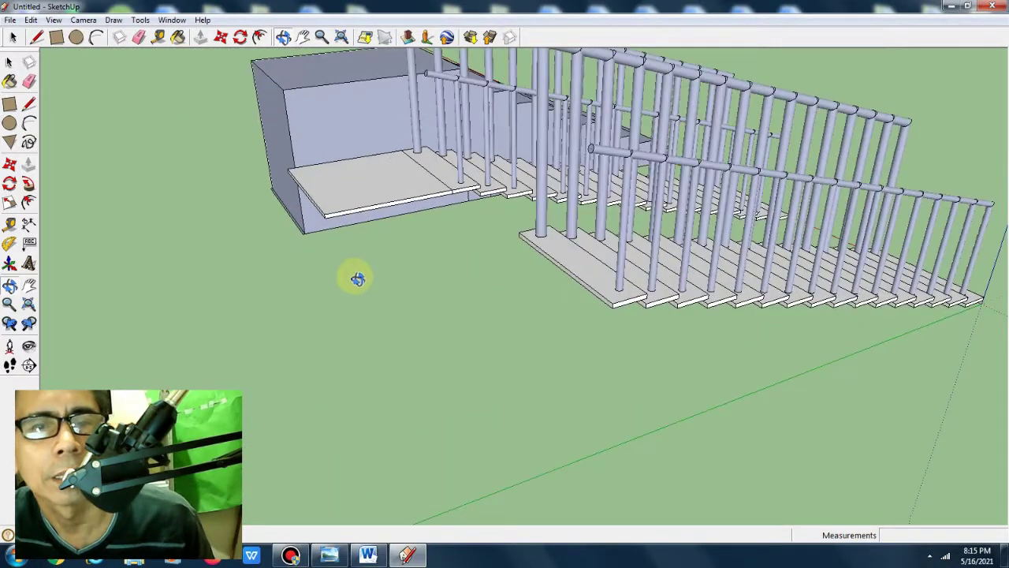
# Pull the stepped stair profile out into a wide, full-width stair block
pyautogui.click(29, 164)
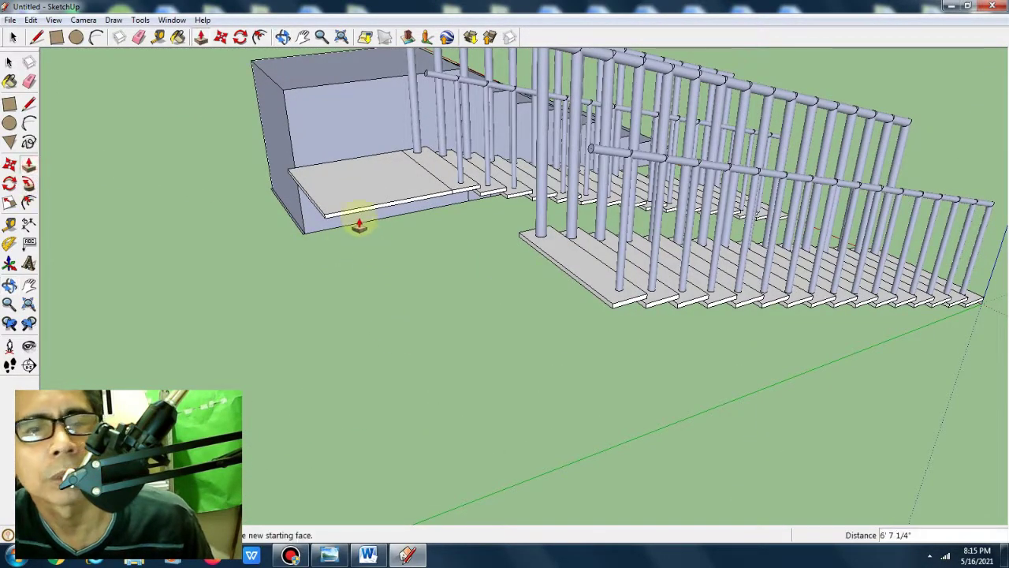
pyautogui.moveTo(358, 217)
pyautogui.mouseDown()
pyautogui.moveTo(484, 389)
pyautogui.moveTo(473, 324)
pyautogui.moveTo(514, 336)
pyautogui.mouseUp()
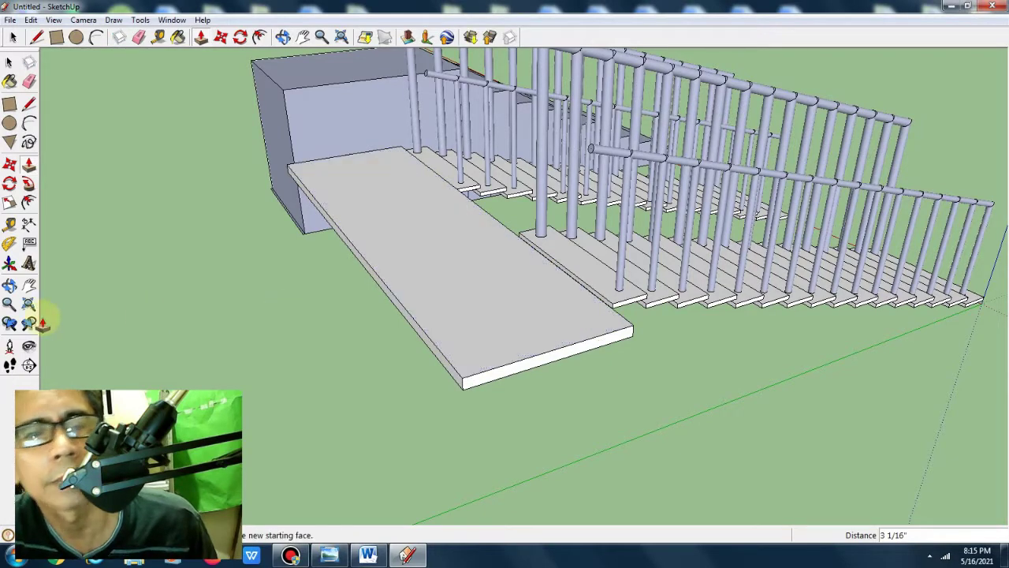
pyautogui.click(9, 286)
pyautogui.moveTo(279, 355)
pyautogui.mouseDown()
pyautogui.moveTo(466, 304)
pyautogui.moveTo(412, 336)
pyautogui.moveTo(579, 410)
pyautogui.moveTo(515, 266)
pyautogui.moveTo(655, 315)
pyautogui.moveTo(524, 337)
pyautogui.moveTo(737, 338)
pyautogui.moveTo(790, 350)
pyautogui.mouseUp()
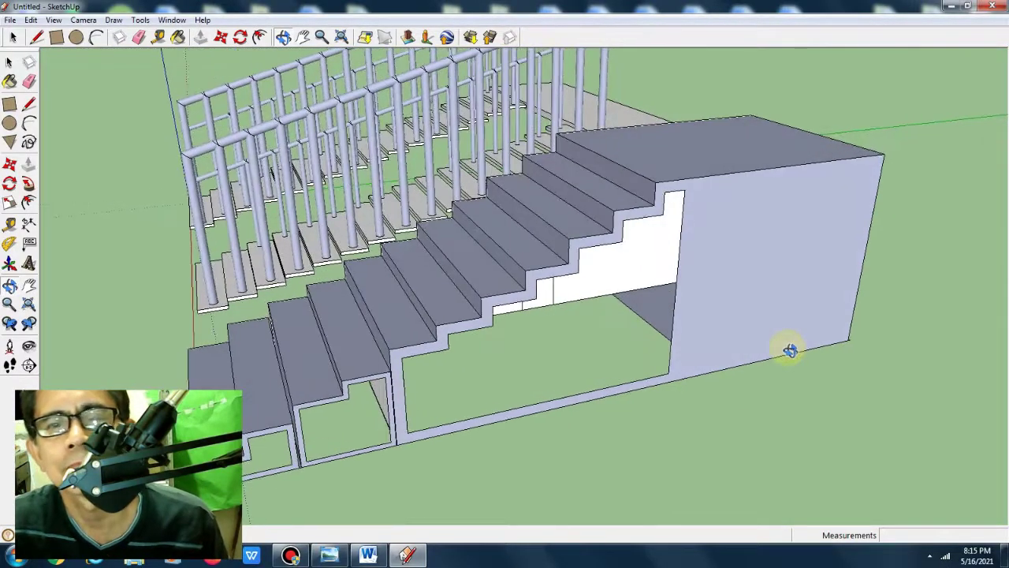
# Draw a thin rectangular strip along the landing's back edge
pyautogui.scroll(-2, 521, 295)
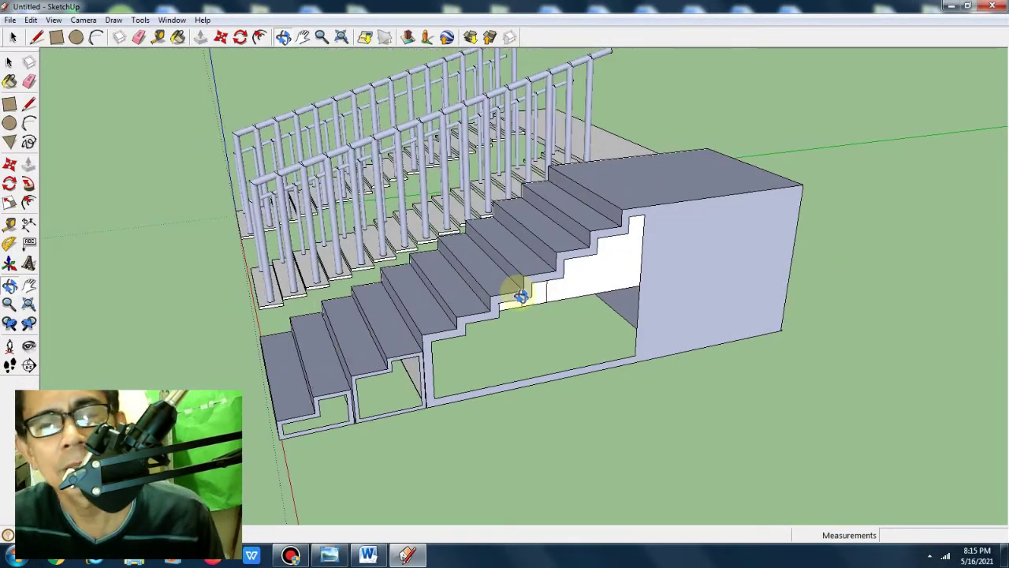
pyautogui.moveTo(522, 296); pyautogui.dragTo(529, 344)
pyautogui.moveTo(608, 346)
pyautogui.mouseDown()
pyautogui.moveTo(712, 308)
pyautogui.moveTo(665, 311)
pyautogui.moveTo(637, 358)
pyautogui.mouseUp()
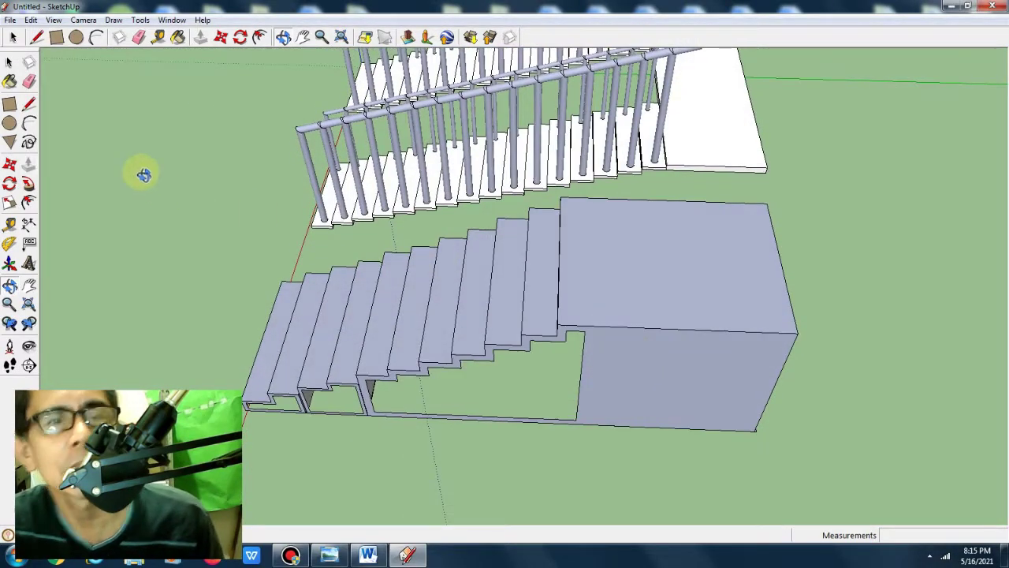
pyautogui.click(10, 103)
pyautogui.click(559, 209)
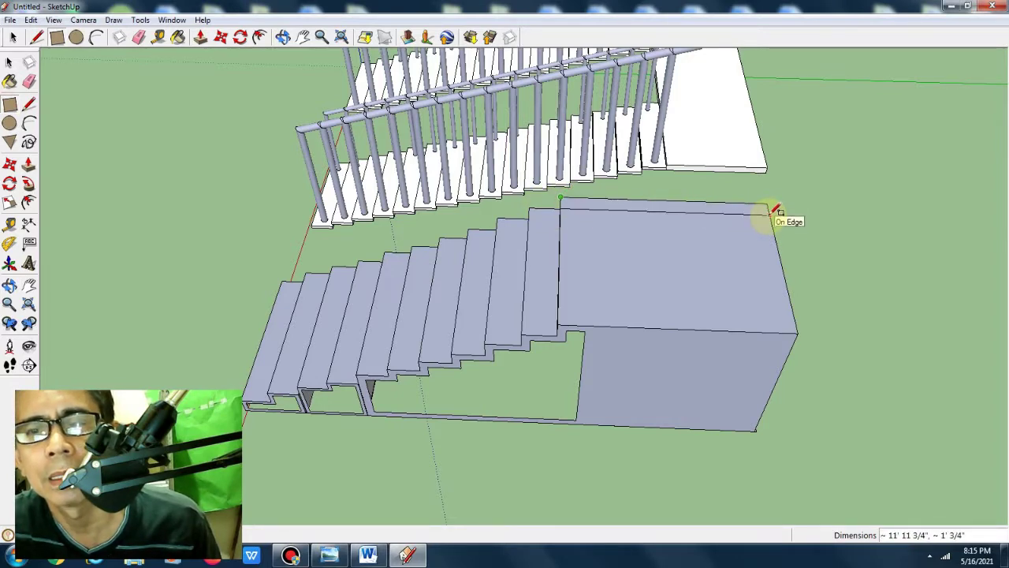
pyautogui.click(775, 211)
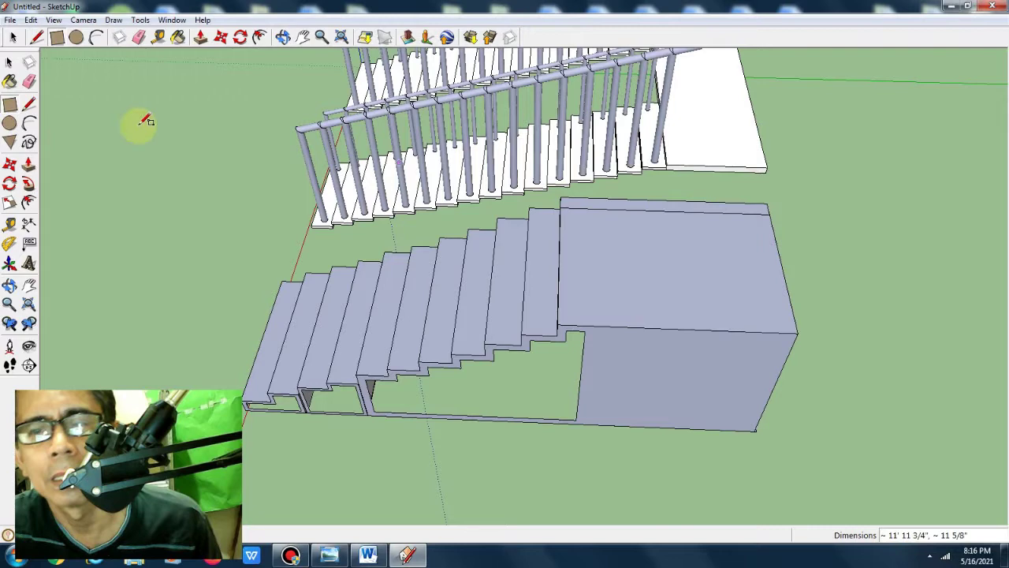
# Raise the thin strip upward into a tall back wall
pyautogui.click(28, 164)
pyautogui.click(635, 208)
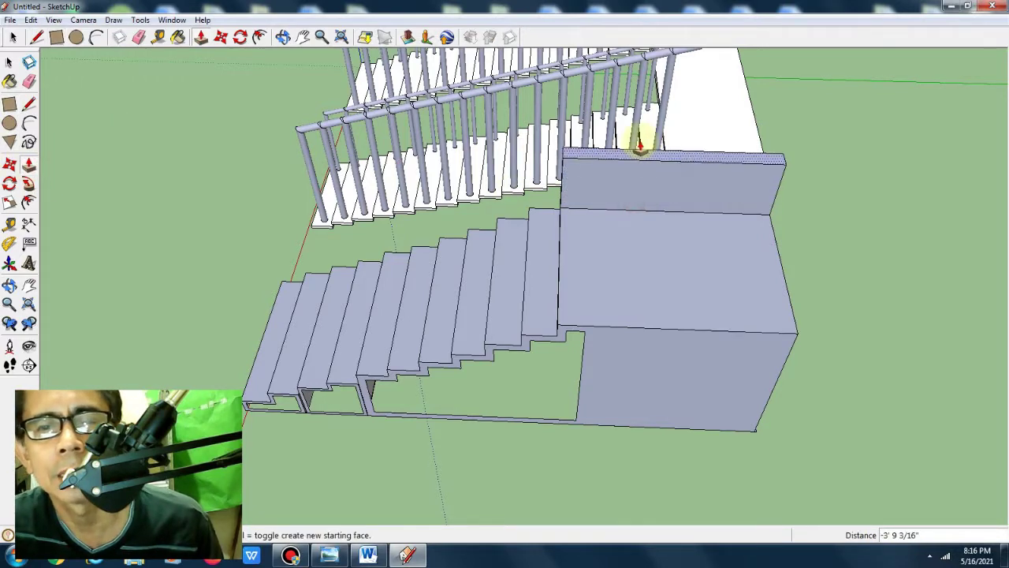
pyautogui.click(641, 77)
pyautogui.click(659, 164)
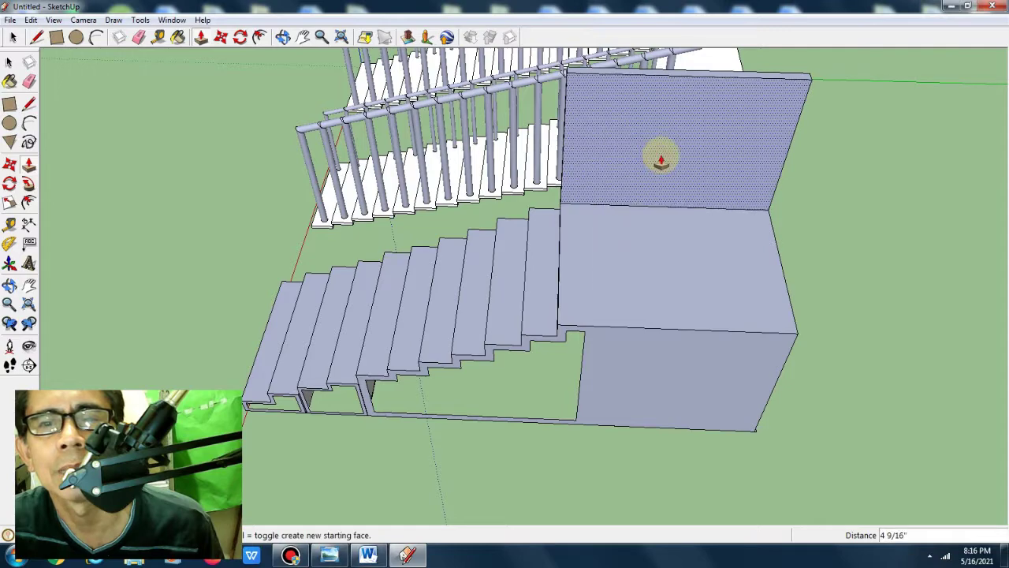
# Split the wall with a horizontal line edge to edge, then bring up the materials library
pyautogui.click(26, 106)
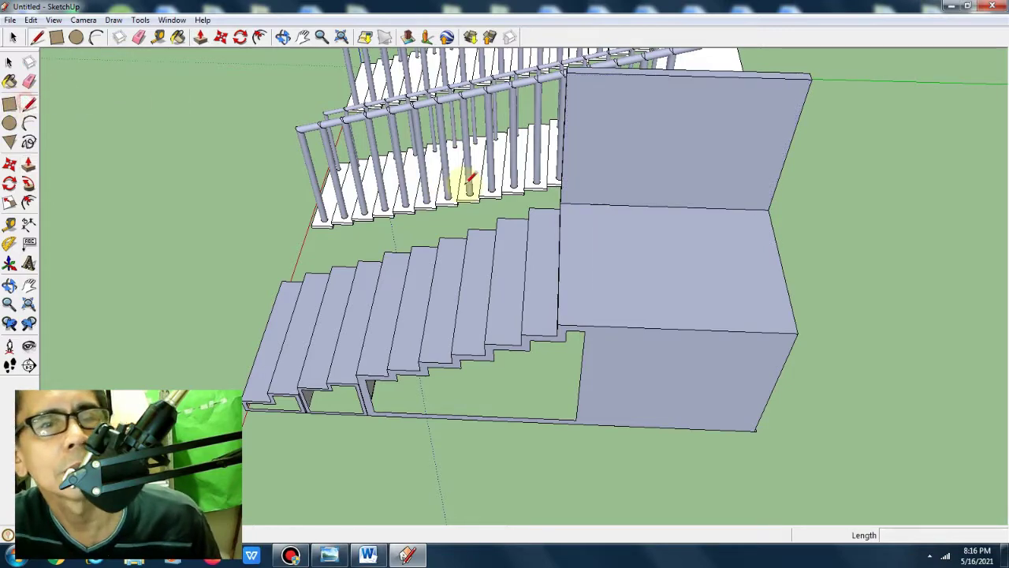
pyautogui.click(563, 131)
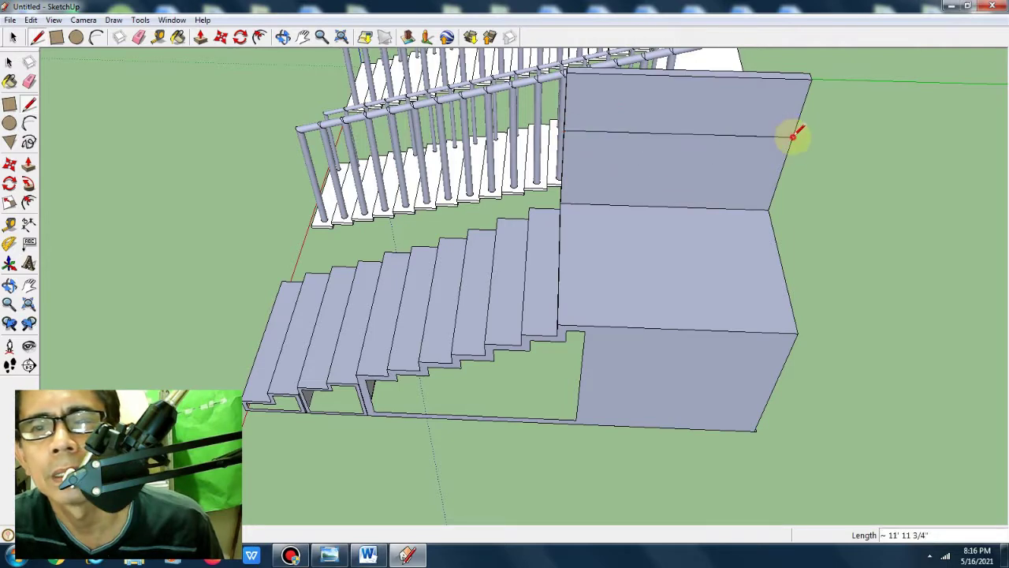
pyautogui.click(793, 137)
pyautogui.click(9, 82)
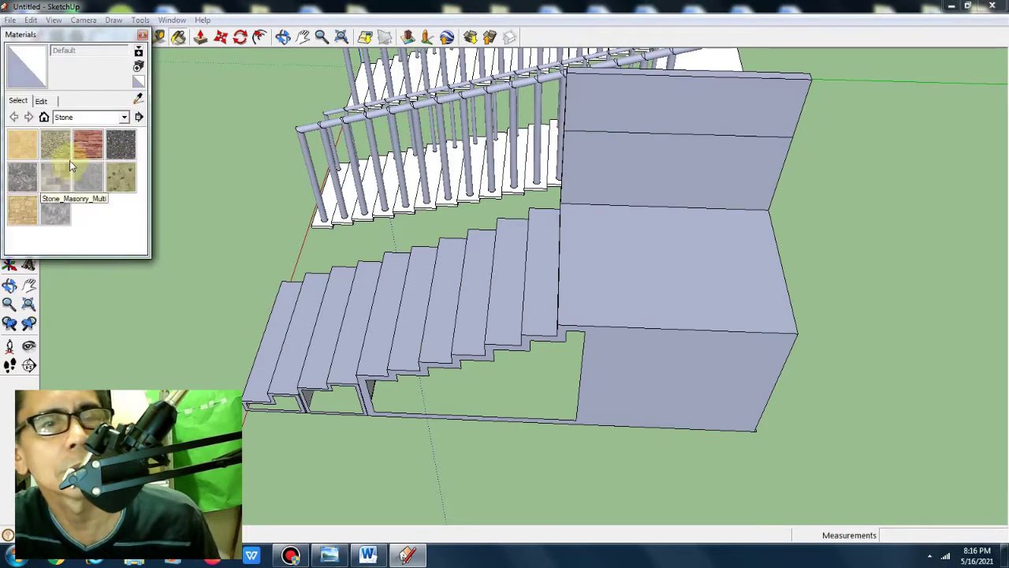
# Paint the upper back-wall face with Fencing_Metal_Straight from the Fencing collection
pyautogui.click(124, 117)
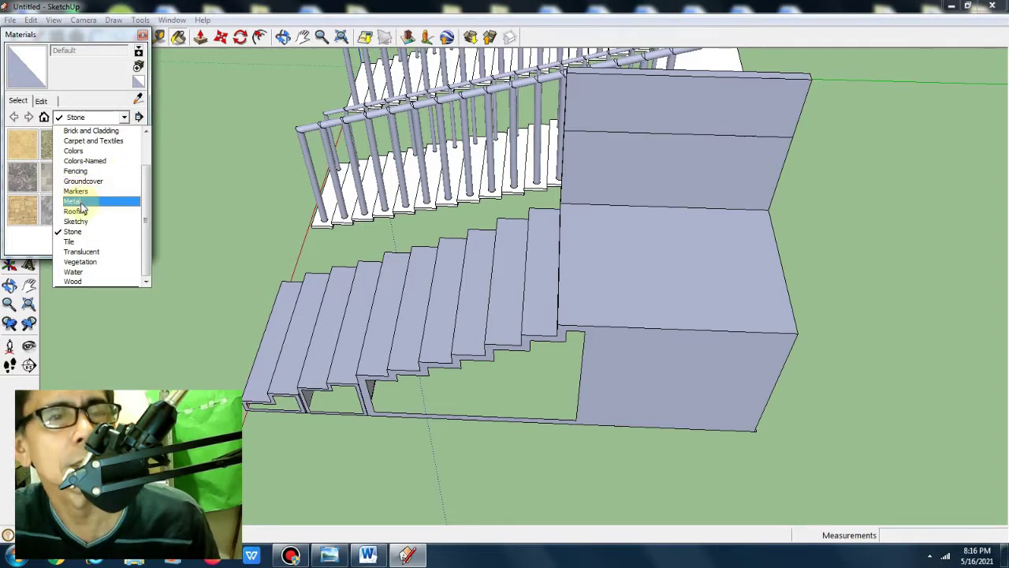
pyautogui.click(75, 170)
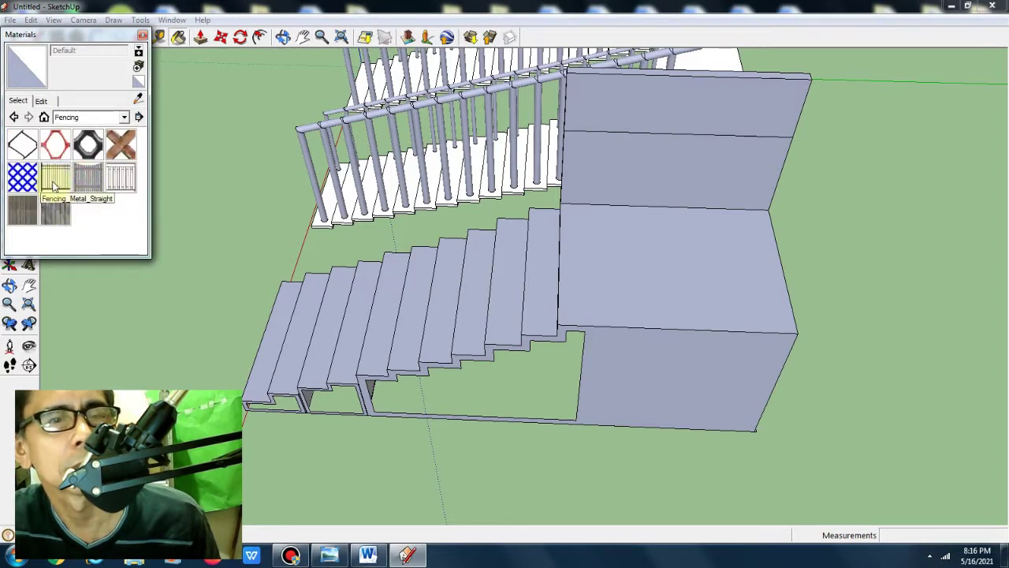
pyautogui.click(55, 177)
pyautogui.click(698, 104)
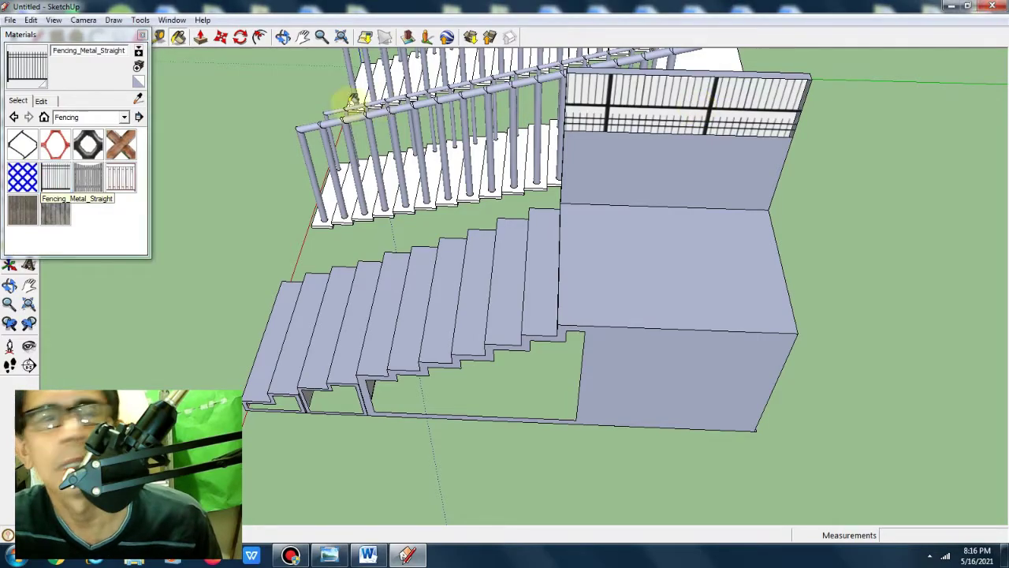
pyautogui.click(142, 36)
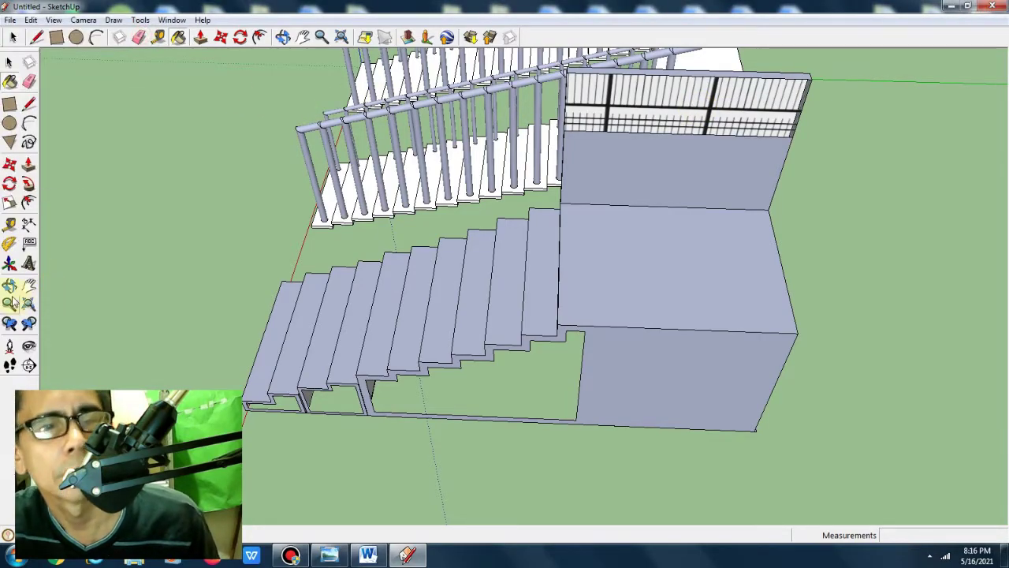
pyautogui.moveTo(169, 333)
pyautogui.mouseDown(button='middle')
pyautogui.moveTo(337, 256)
pyautogui.moveTo(378, 281)
pyautogui.moveTo(500, 255)
pyautogui.moveTo(526, 300)
pyautogui.mouseUp(button='middle')
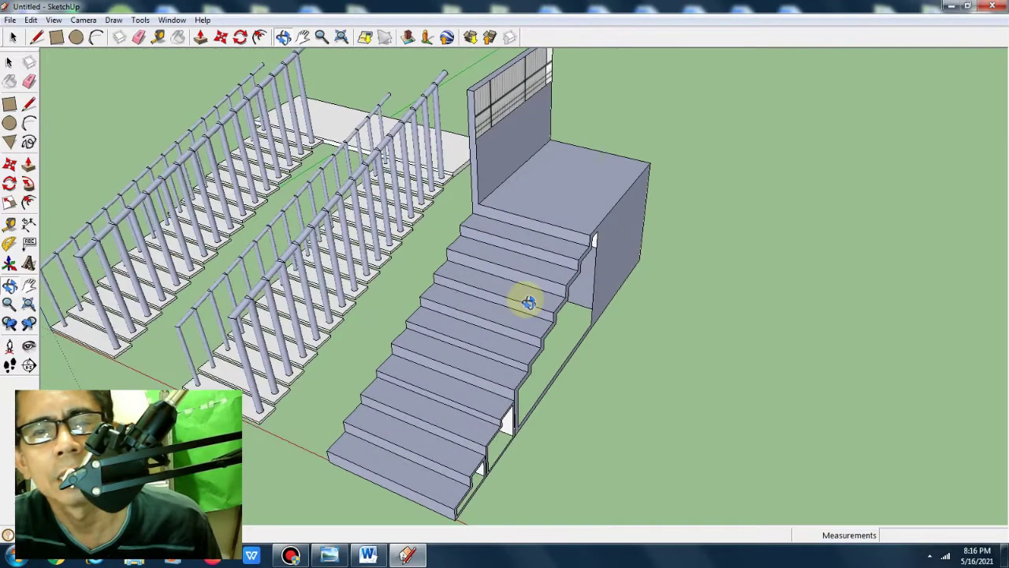
pyautogui.scroll(3, 504, 247)
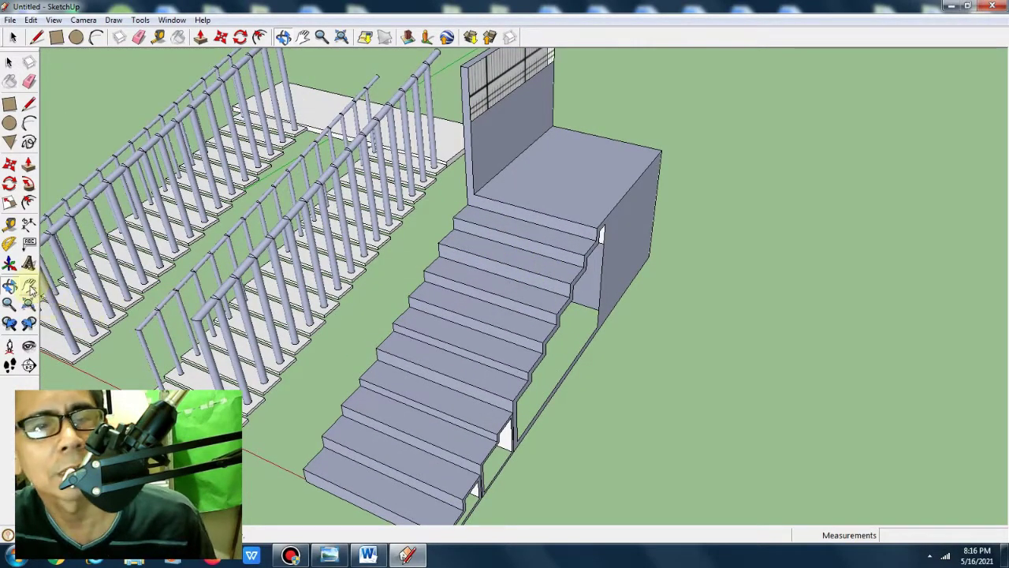
pyautogui.moveTo(575, 219); pyautogui.dragTo(749, 284, button='middle')
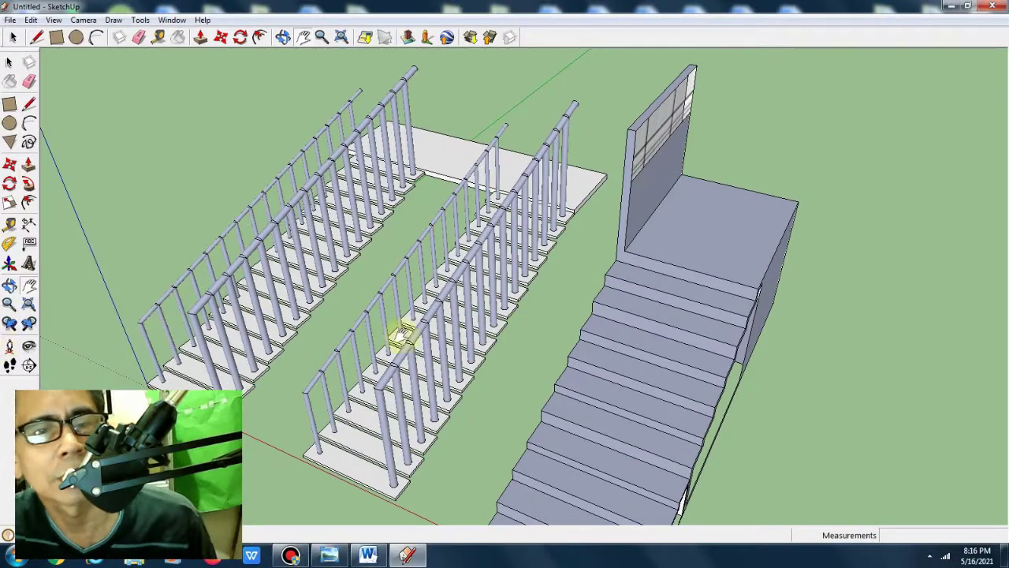
pyautogui.scroll(1, 403, 335)
pyautogui.scroll(3, 404, 335)
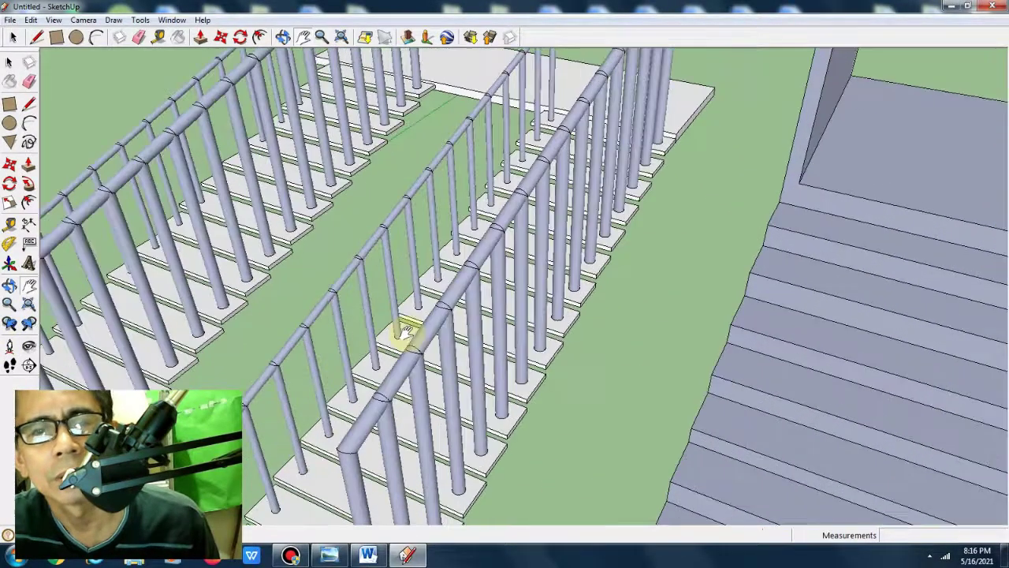
pyautogui.scroll(1, 404, 334)
pyautogui.scroll(2, 403, 335)
pyautogui.scroll(2, 404, 334)
pyautogui.scroll(2, 404, 334)
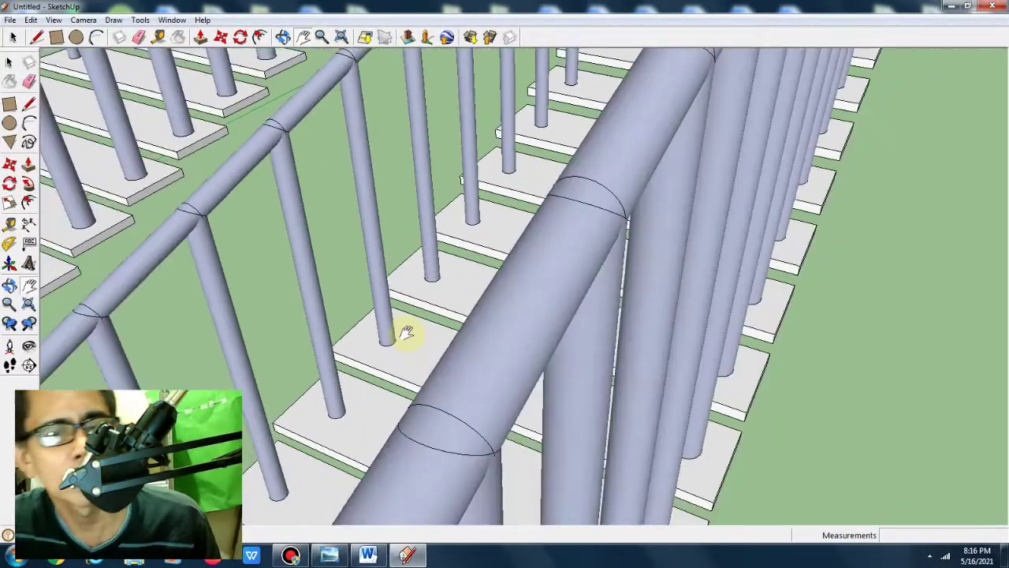
pyautogui.scroll(-1, 404, 334)
pyautogui.scroll(-1, 404, 334)
pyautogui.scroll(-2, 404, 334)
pyautogui.scroll(-2, 404, 333)
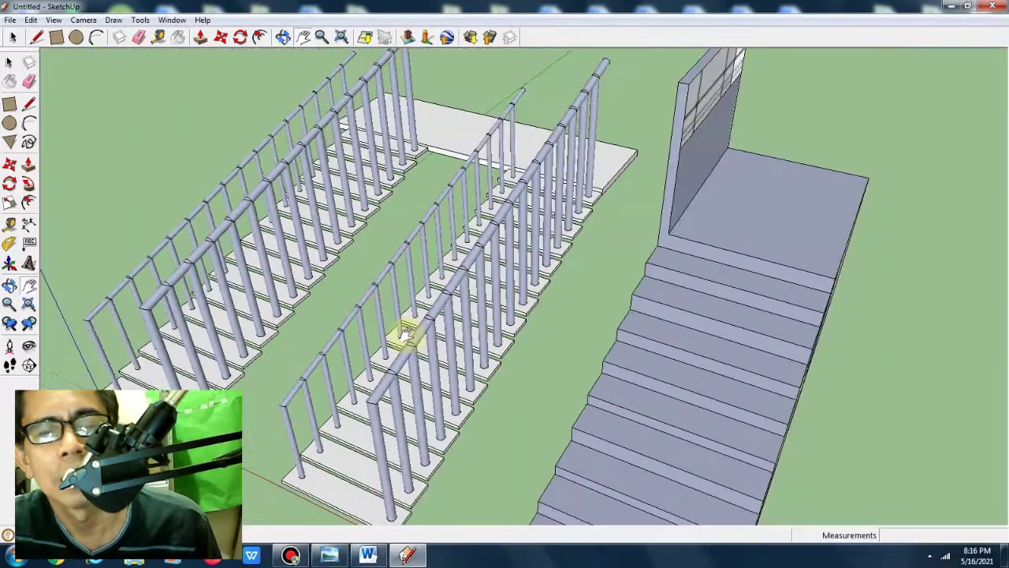
pyautogui.scroll(-2, 404, 334)
pyautogui.scroll(3, 415, 333)
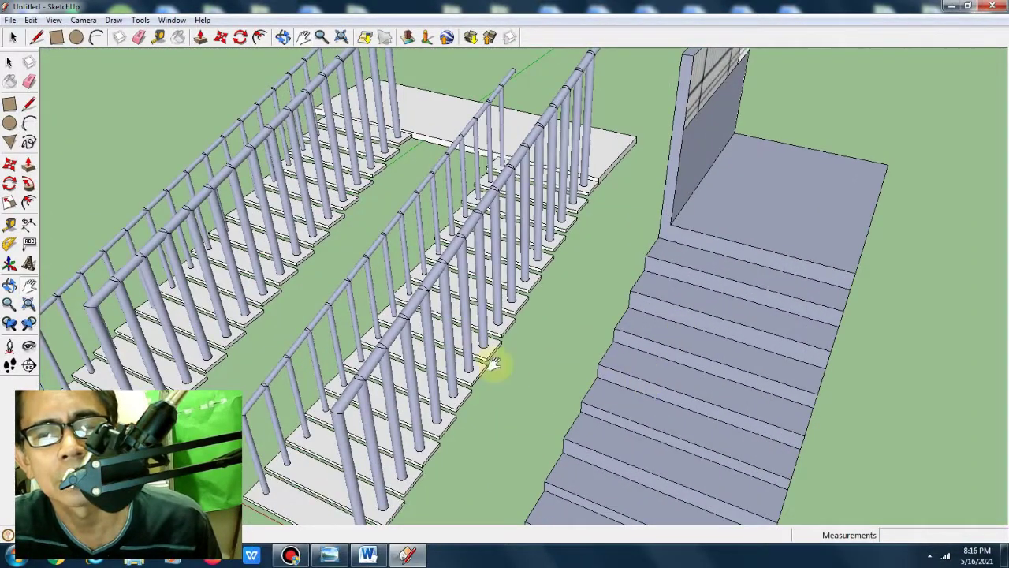
pyautogui.click(10, 287)
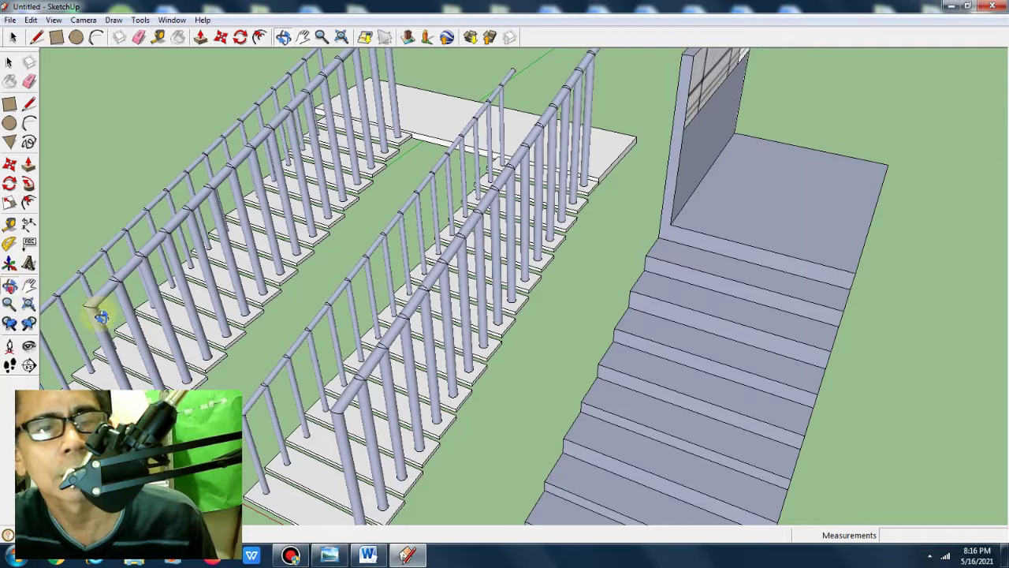
pyautogui.moveTo(592, 448); pyautogui.dragTo(439, 393)
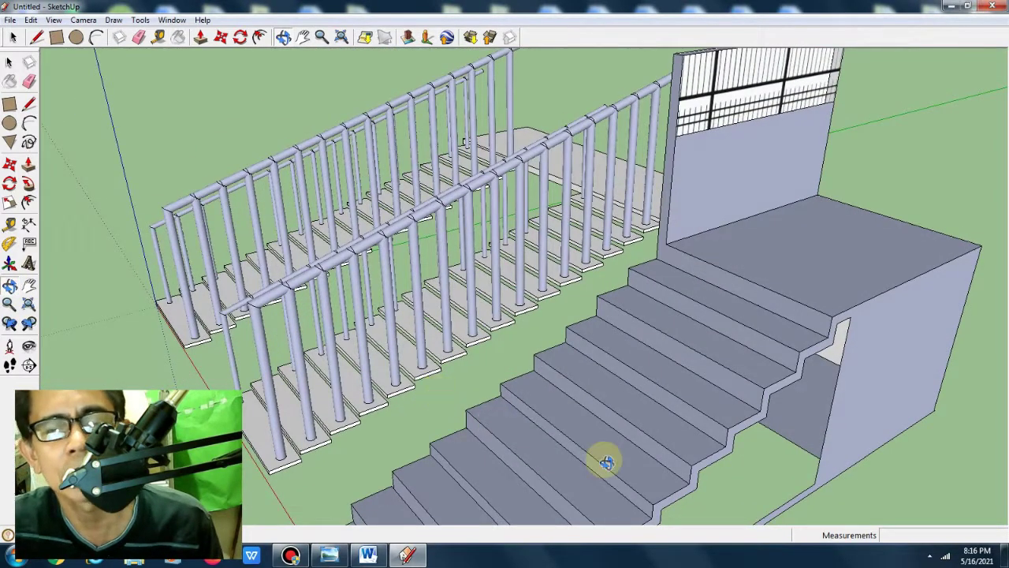
pyautogui.moveTo(604, 460); pyautogui.dragTo(609, 464)
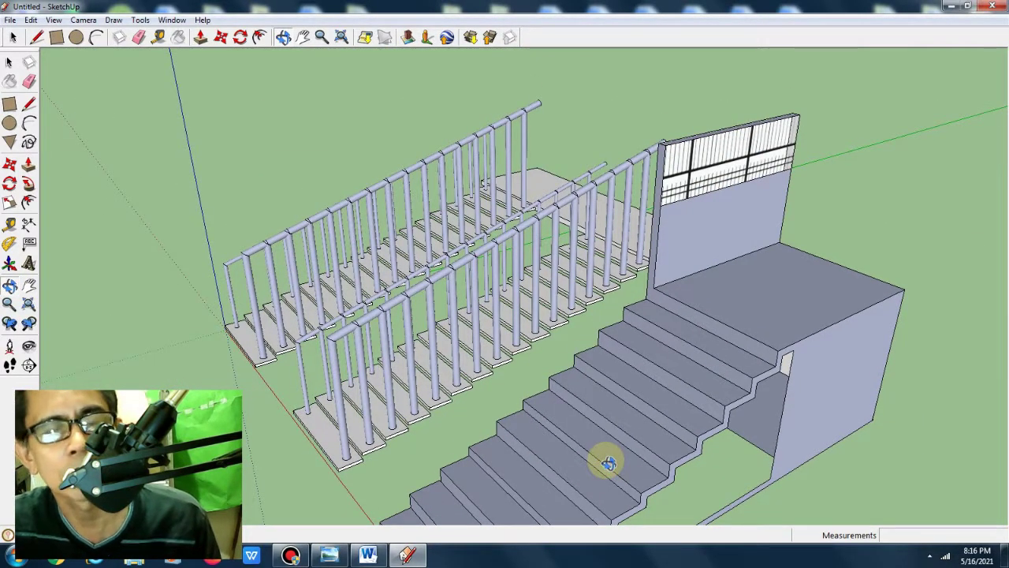